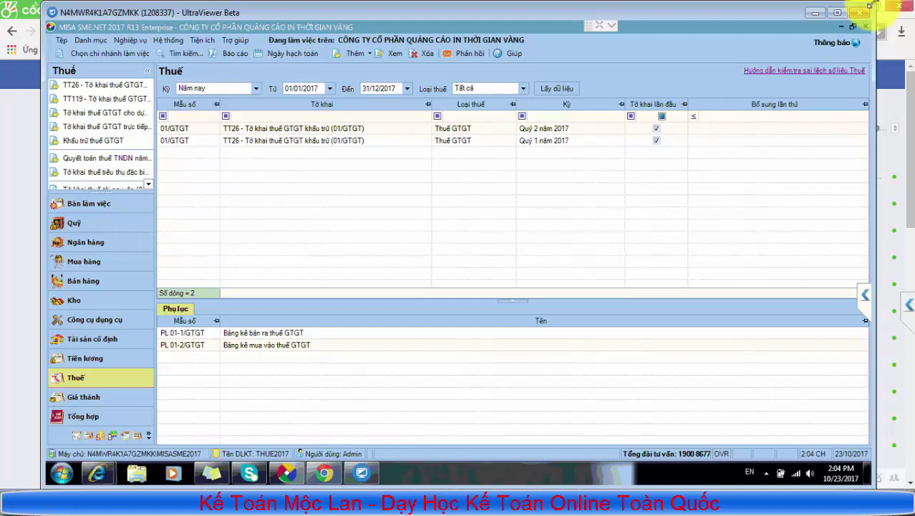
Set the remote session aside and bring the Thuế Việt Nam tax-declaration lookup page to the front in Internet Explorer
{"action": "left_click", "coordinate": [816, 13]}
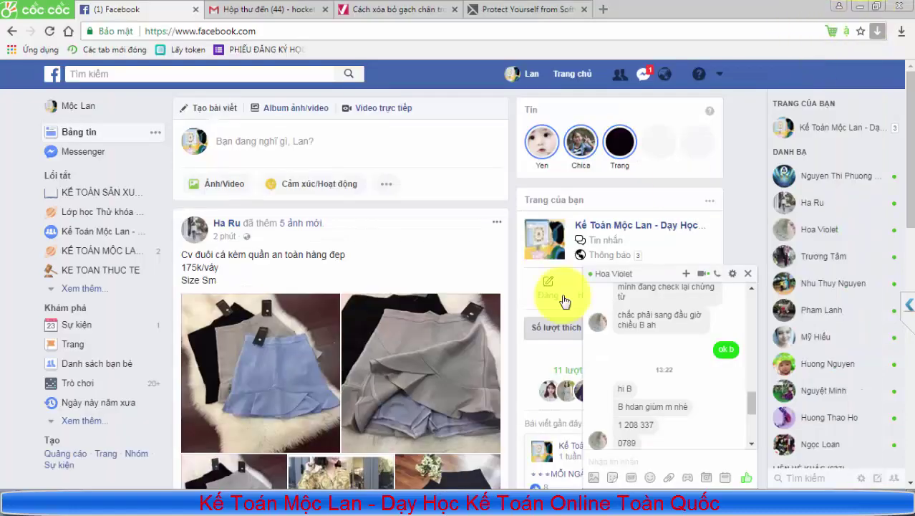
{"action": "left_click", "coordinate": [262, 487]}
{"action": "mouse_move", "coordinate": [279, 501]}
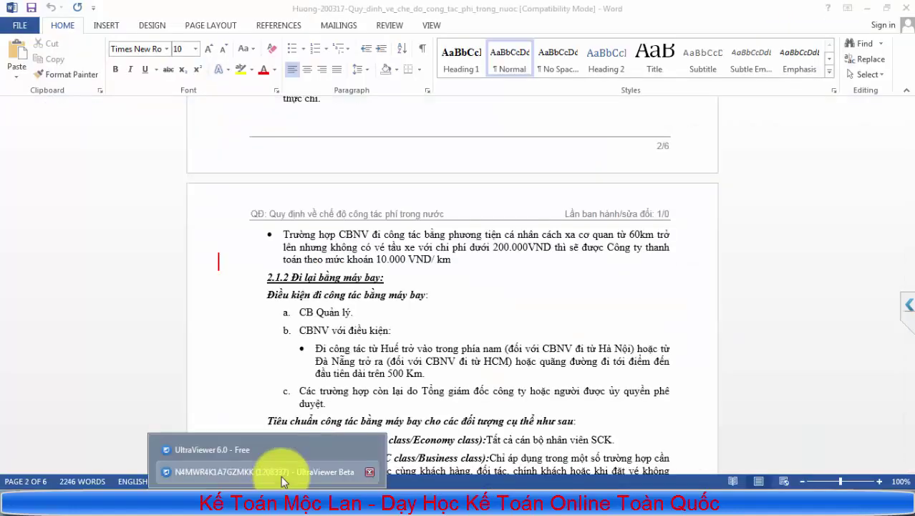
{"action": "left_click", "coordinate": [215, 470]}
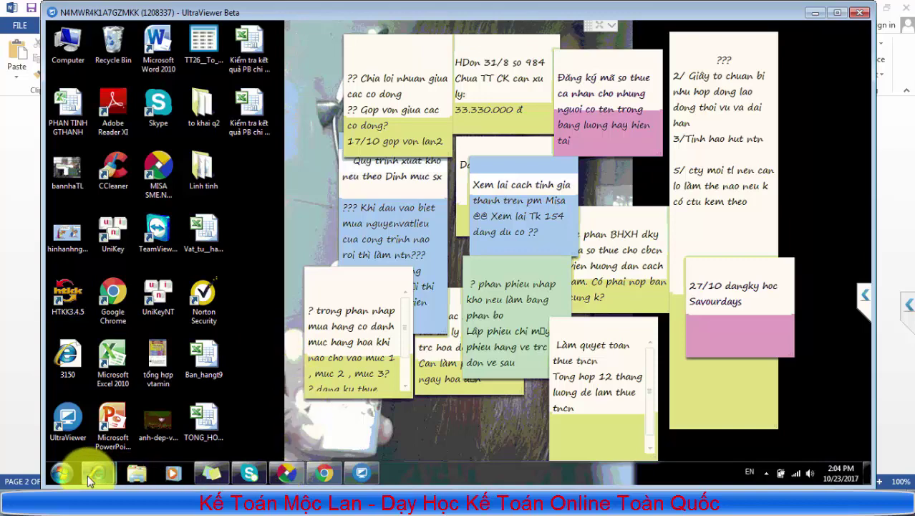
{"action": "mouse_move", "coordinate": [93, 475]}
{"action": "left_click", "coordinate": [132, 417]}
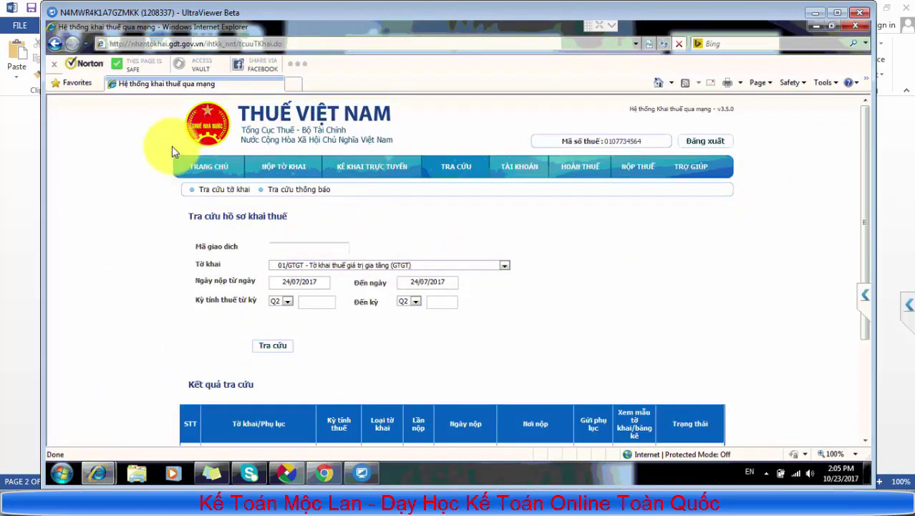
Go to the Thuế Việt Nam portal home page, reload it, and scroll down to the Phần mềm HTKK support link
{"action": "left_click", "coordinate": [202, 166]}
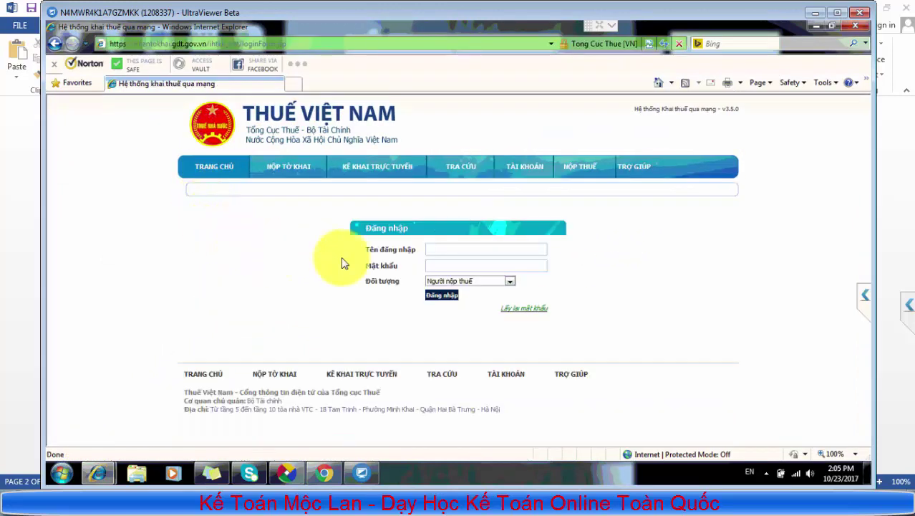
{"action": "left_click", "coordinate": [207, 176]}
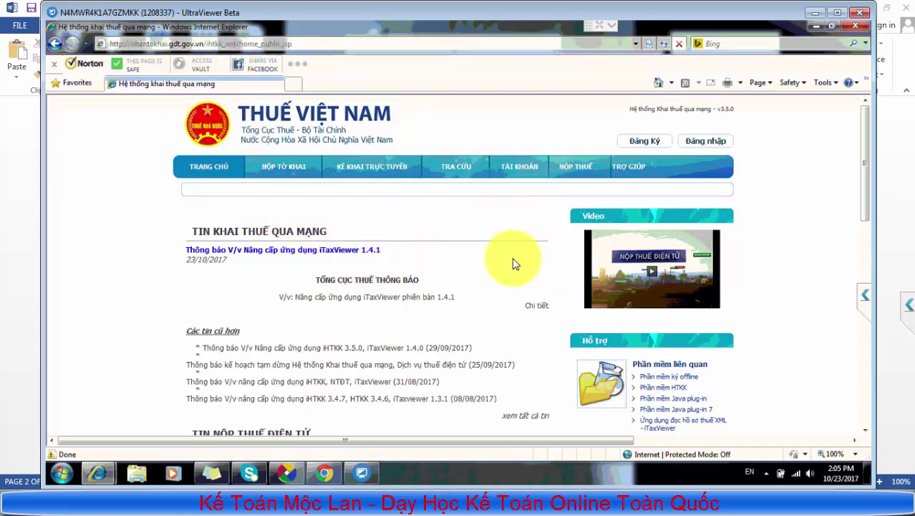
{"action": "left_click", "coordinate": [224, 176]}
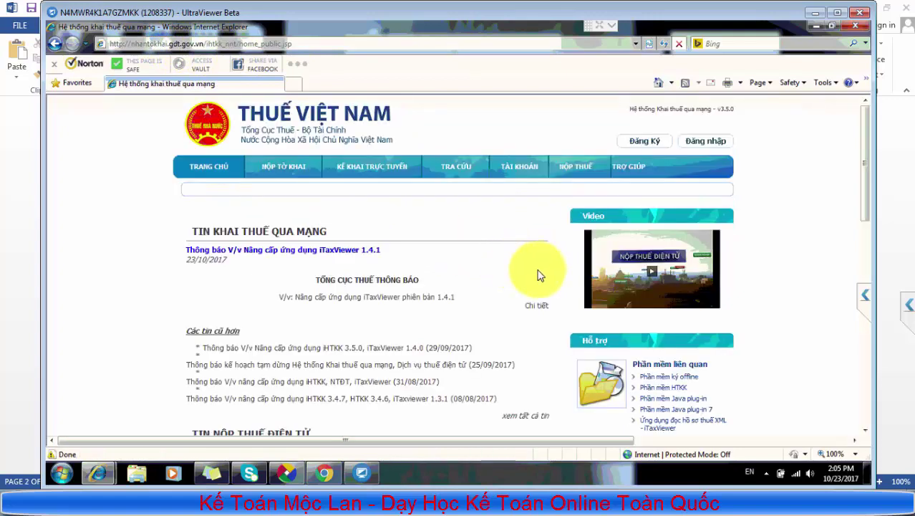
{"action": "scroll", "coordinate": [552, 283], "scroll_direction": "down", "scroll_amount": 1}
{"action": "scroll", "coordinate": [552, 285], "scroll_direction": "down", "scroll_amount": 2}
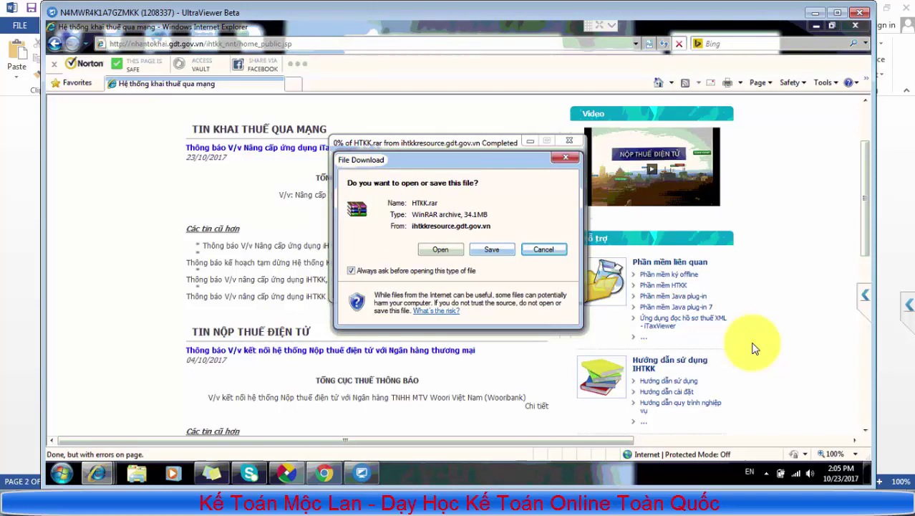
Save HTKK.rar (34.1 MB) to E:\HTKK.rar and close the finished download window
{"action": "key", "text": "Return"}
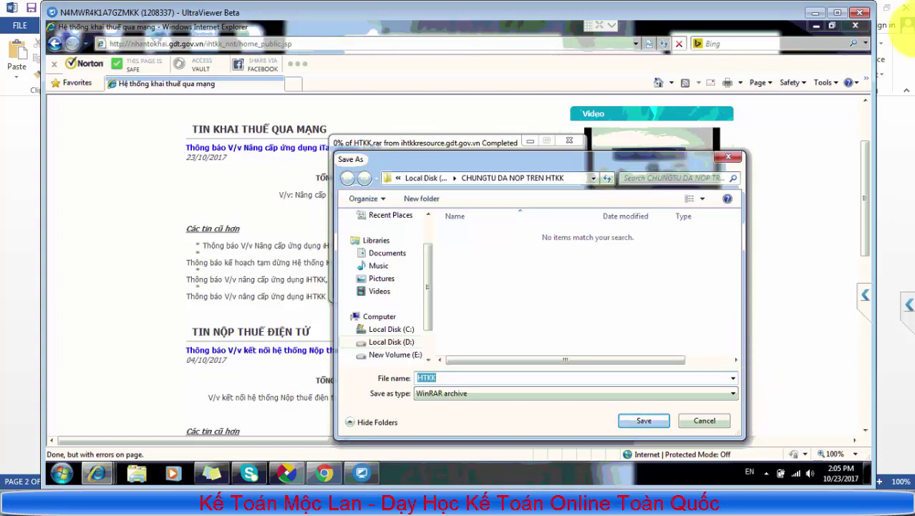
{"action": "left_click", "coordinate": [391, 343]}
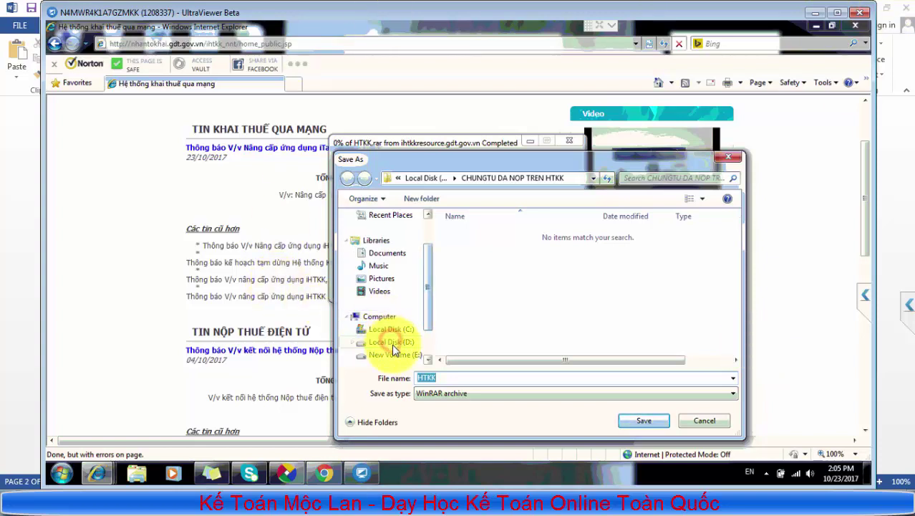
{"action": "scroll", "coordinate": [392, 342], "scroll_direction": "up", "scroll_amount": 1}
{"action": "scroll", "coordinate": [396, 342], "scroll_direction": "down", "scroll_amount": 2}
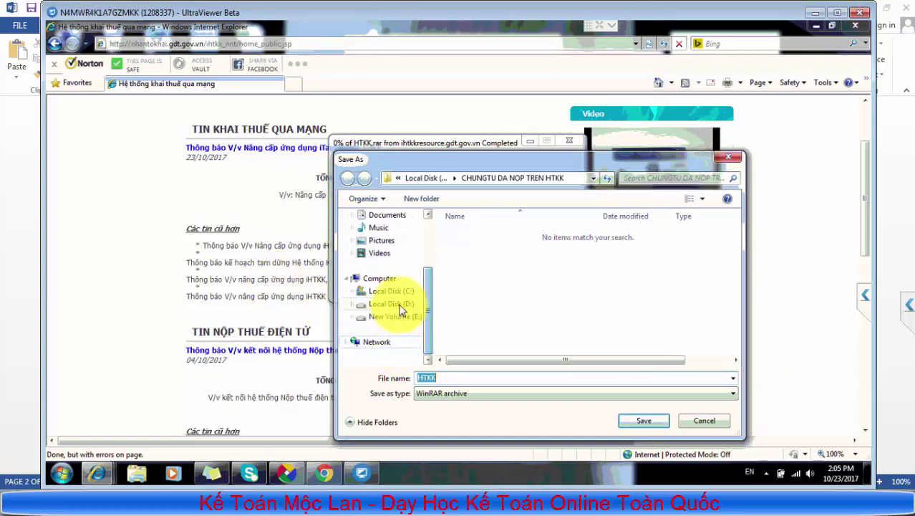
{"action": "left_click", "coordinate": [393, 303]}
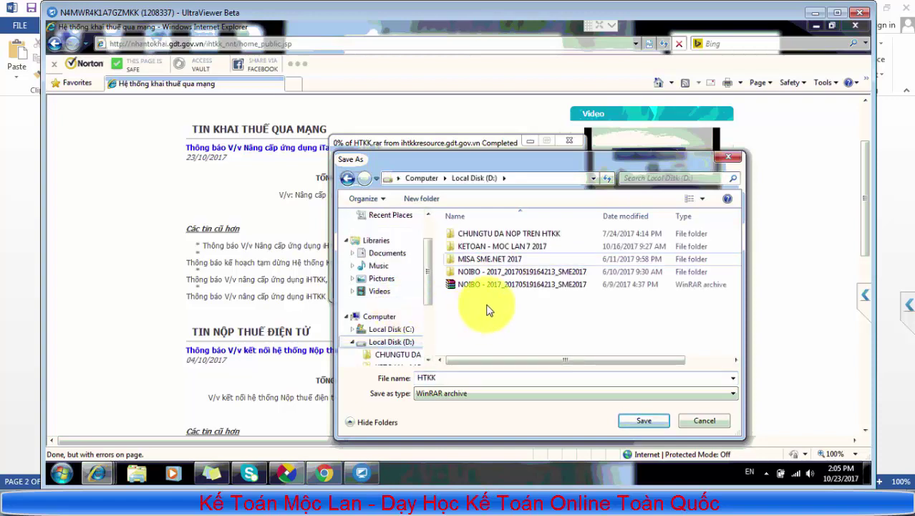
{"action": "left_click", "coordinate": [643, 420]}
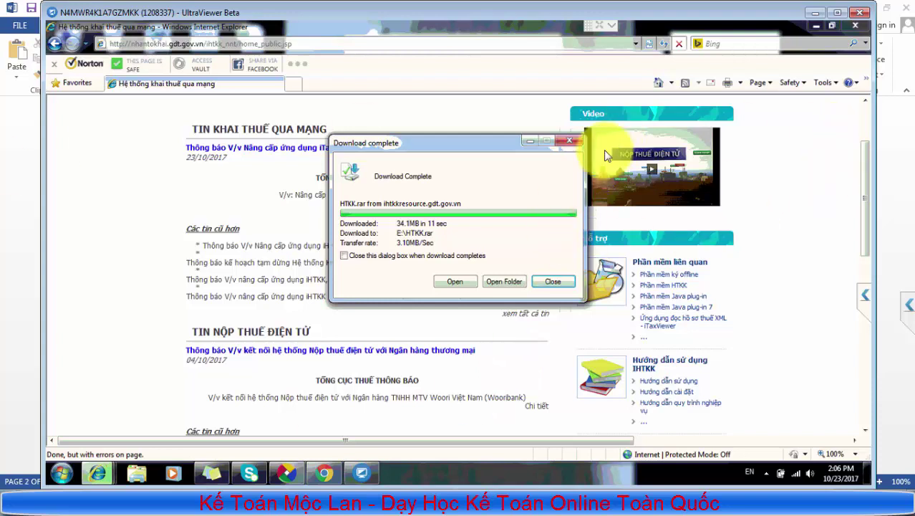
{"action": "left_click", "coordinate": [557, 279]}
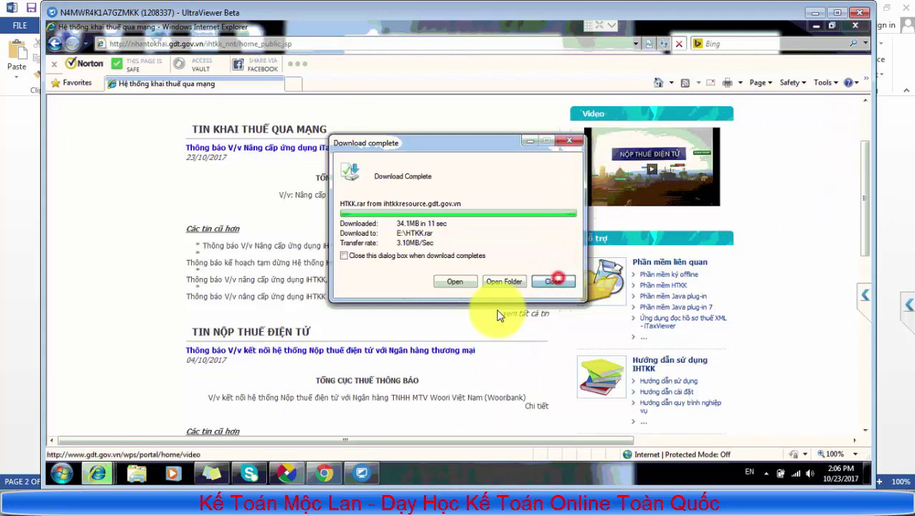
Extract HTKK.rar on New Volume (E:) with Extract Here
{"action": "left_click", "coordinate": [140, 476]}
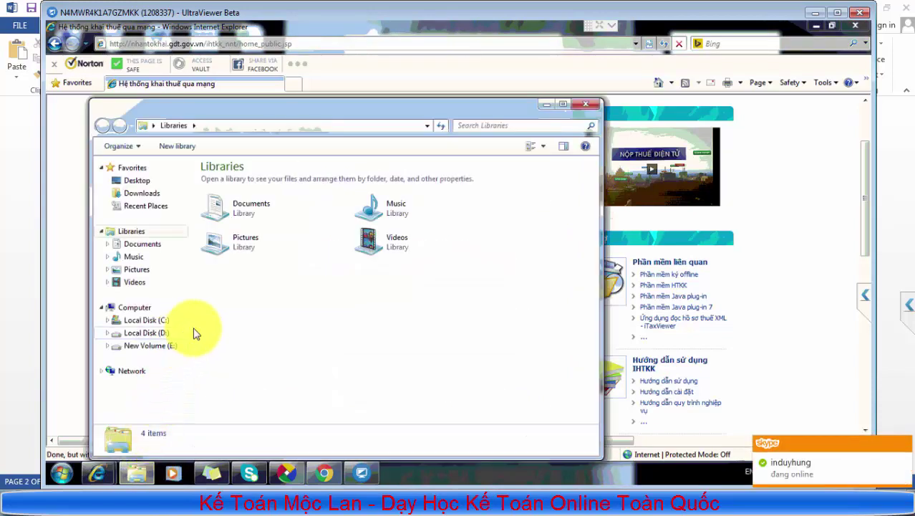
{"action": "left_click", "coordinate": [158, 347]}
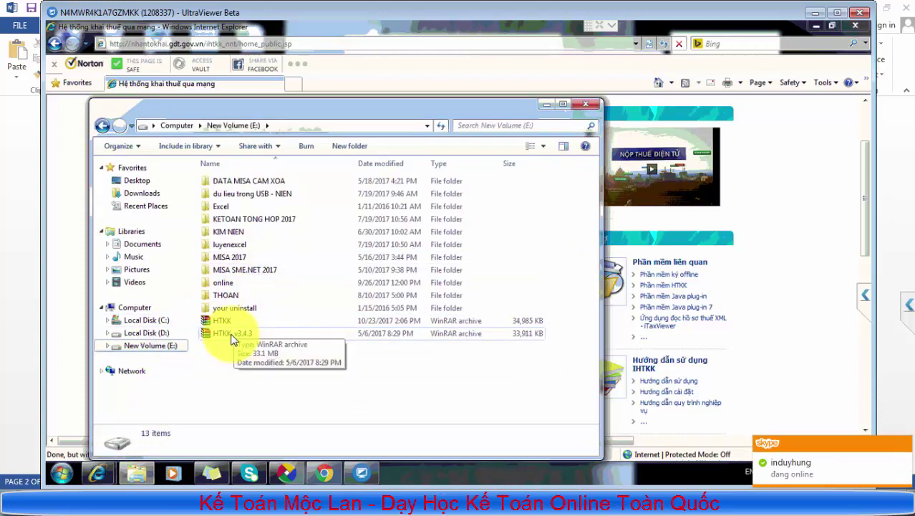
{"action": "left_click", "coordinate": [227, 324]}
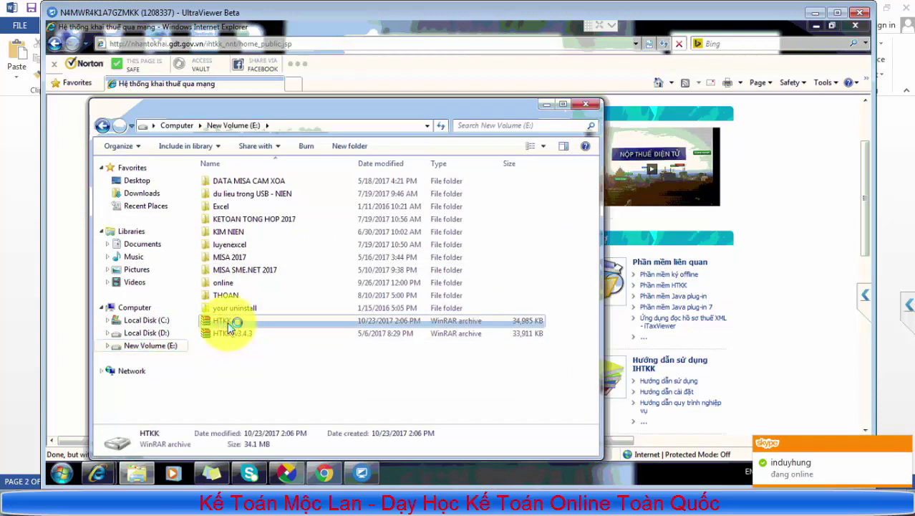
{"action": "right_click", "coordinate": [229, 320]}
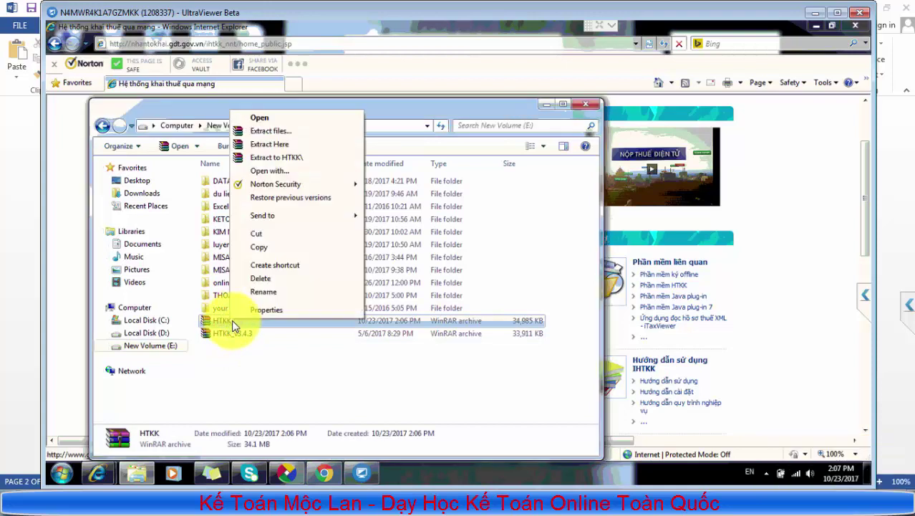
{"action": "left_click", "coordinate": [281, 147]}
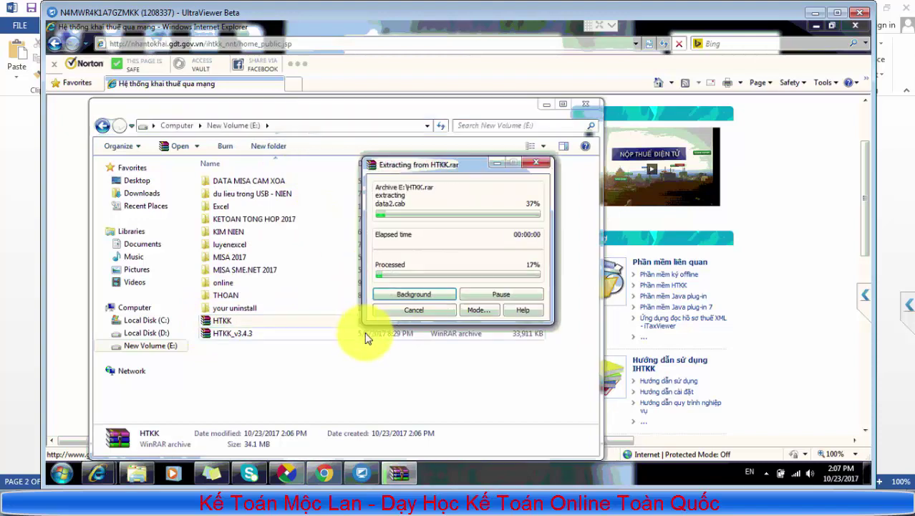
Launch setup.exe from the extracted HTKK3.4.6 folder and allow it to run
{"action": "double_click", "coordinate": [273, 345]}
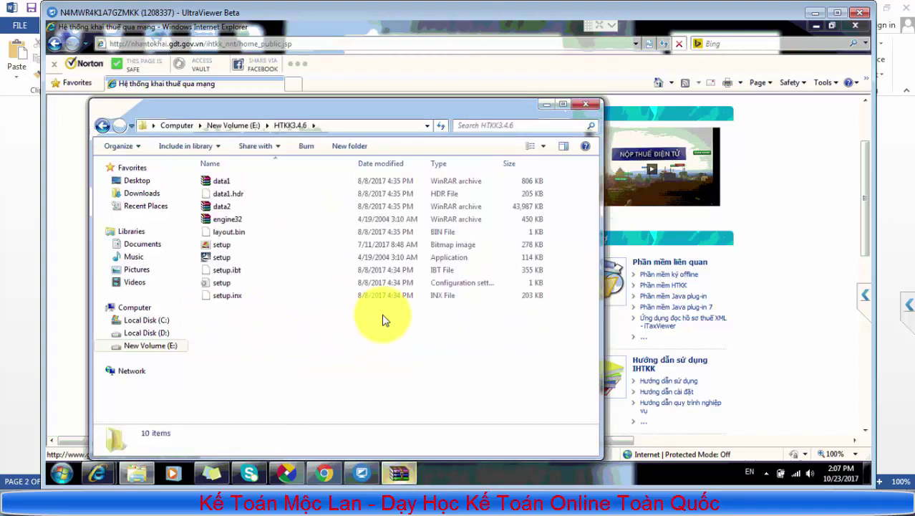
{"action": "double_click", "coordinate": [221, 259]}
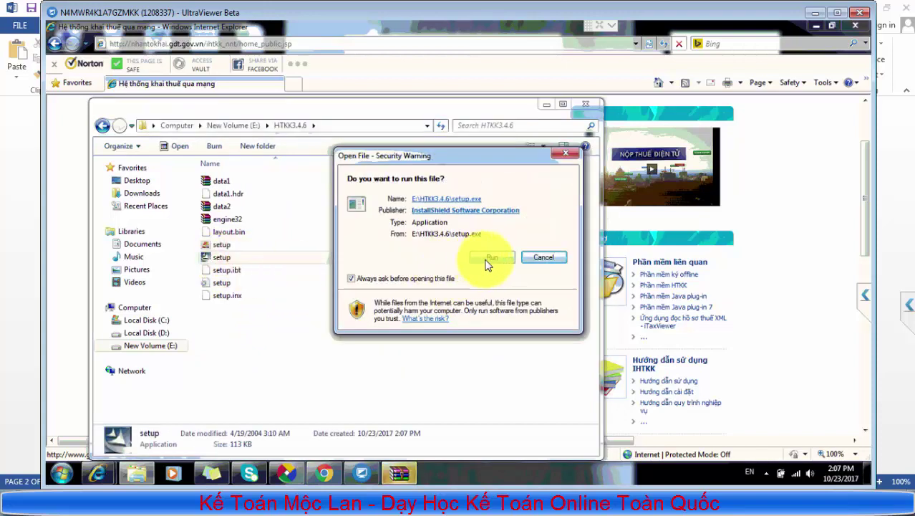
{"action": "left_click", "coordinate": [487, 260]}
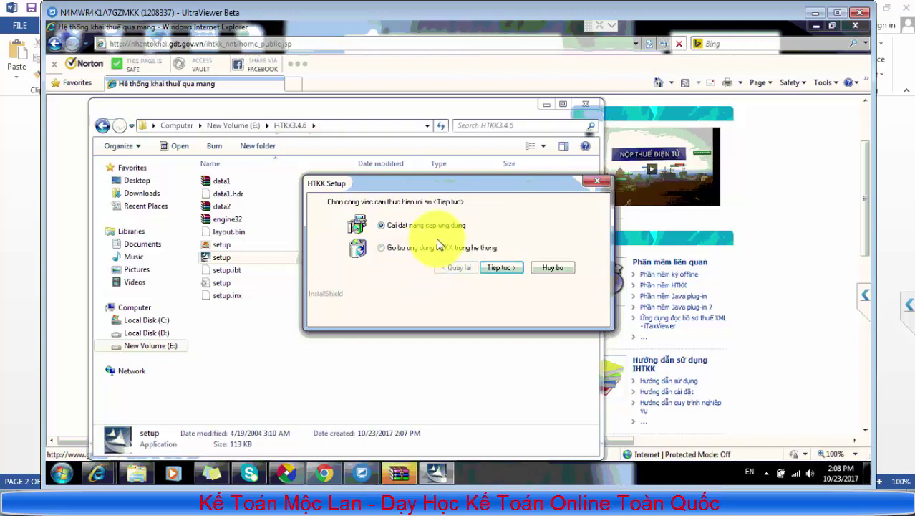
Install HTKK 3.4.6 by choosing install/upgrade and completing the setup wizard
{"action": "left_click", "coordinate": [381, 226]}
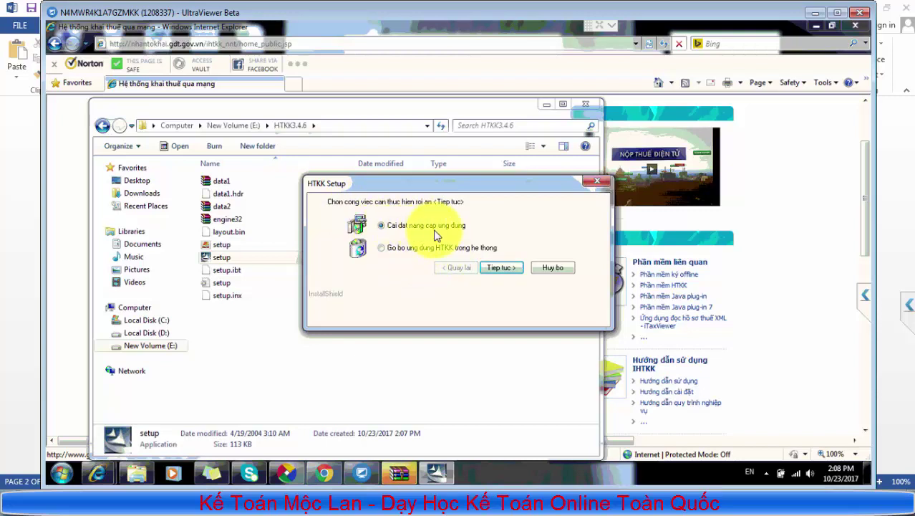
{"action": "left_click", "coordinate": [510, 270]}
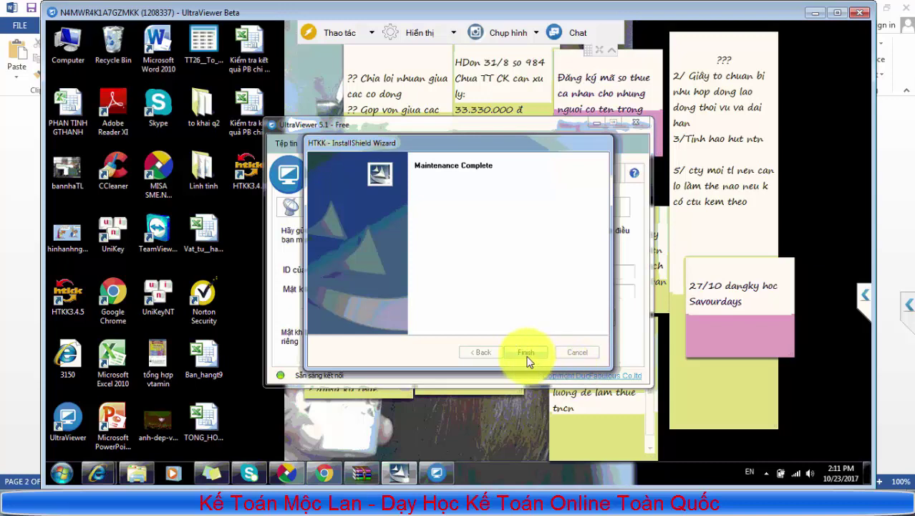
{"action": "left_click", "coordinate": [527, 353]}
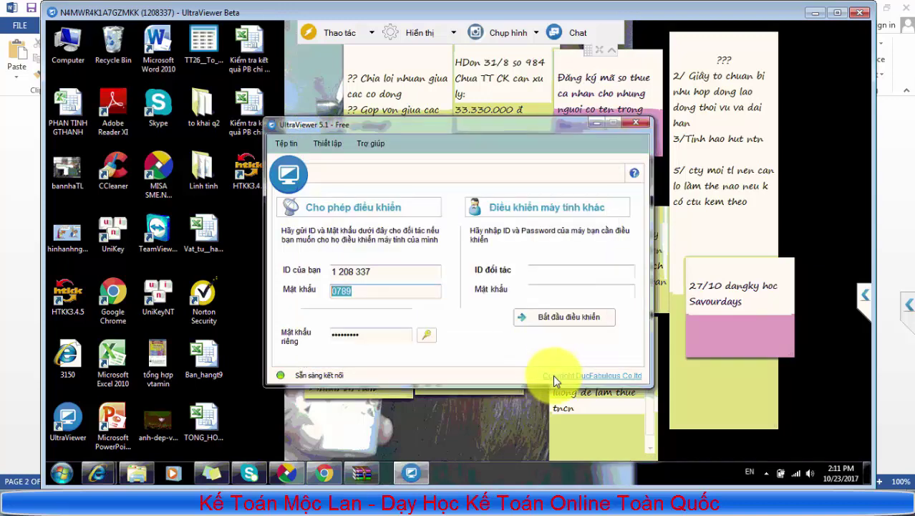
Dismiss the compatibility notice, cancel the second setup copy, and close the WinRAR error message
{"action": "left_click", "coordinate": [598, 121]}
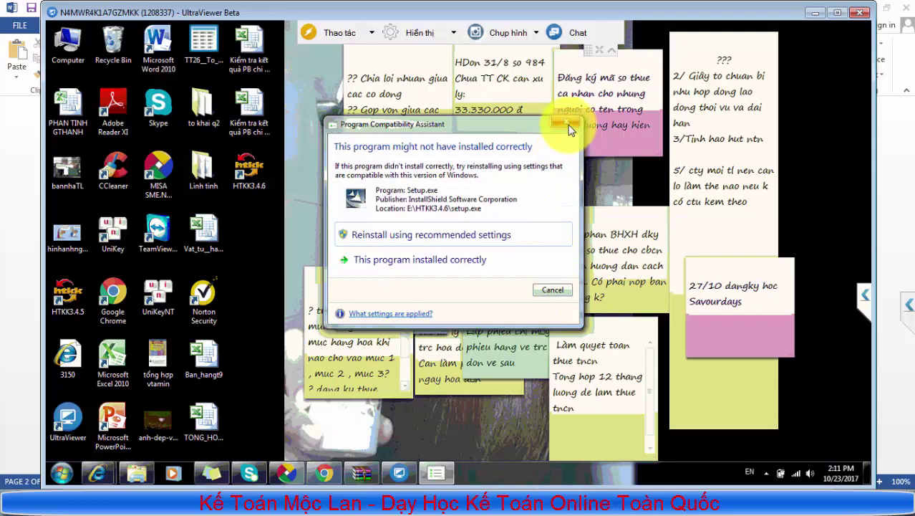
{"action": "left_click", "coordinate": [570, 129]}
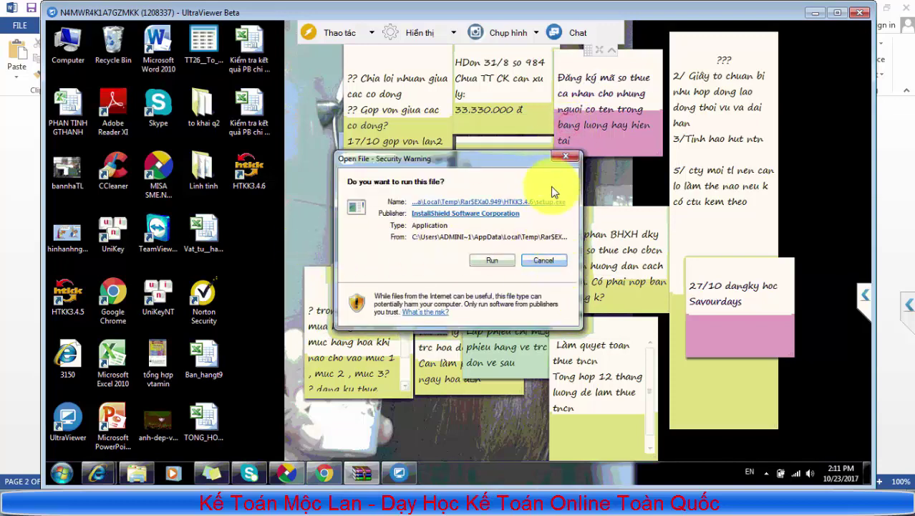
{"action": "left_click", "coordinate": [565, 156]}
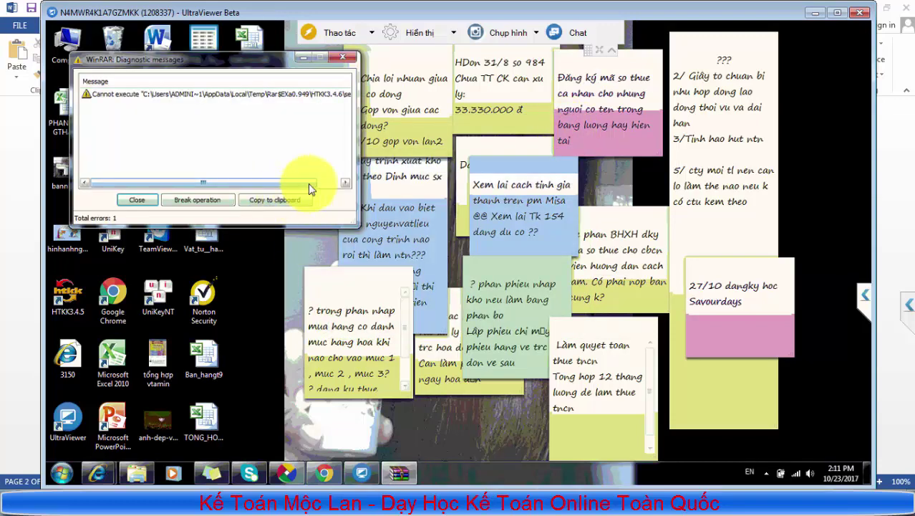
{"action": "left_click", "coordinate": [343, 56]}
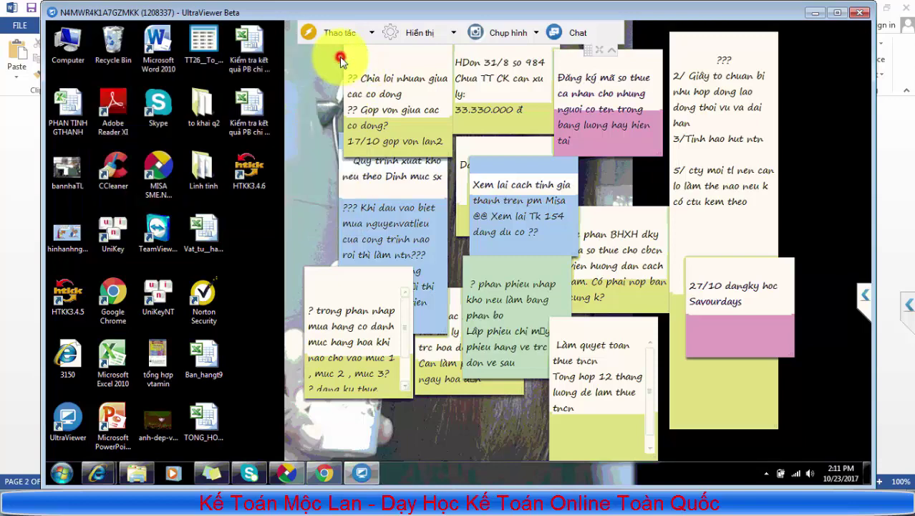
Launch HTKK from the desktop and log in with the company's tax code
{"action": "double_click", "coordinate": [255, 183]}
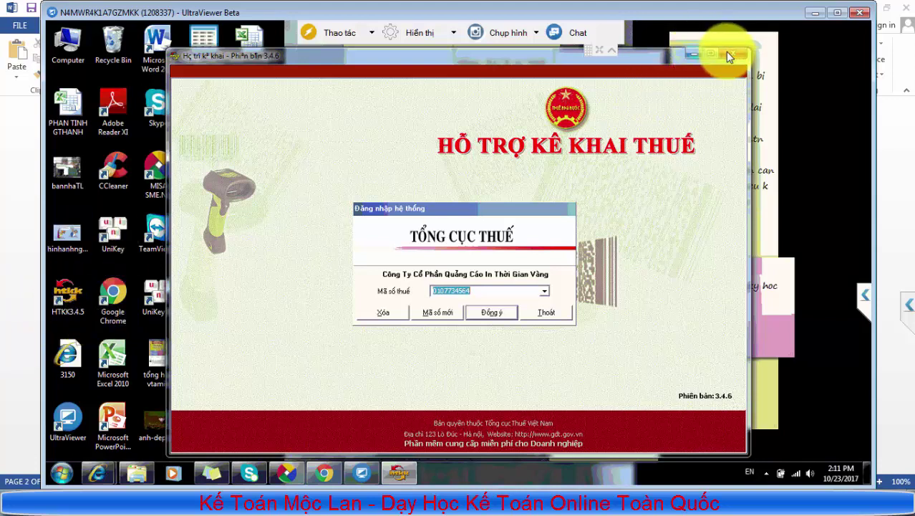
{"action": "left_click", "coordinate": [489, 315]}
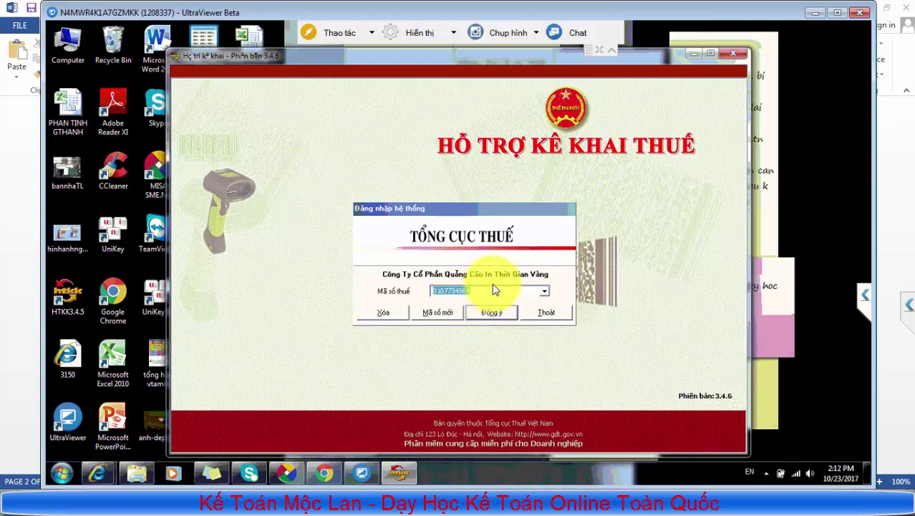
{"action": "left_click", "coordinate": [505, 315]}
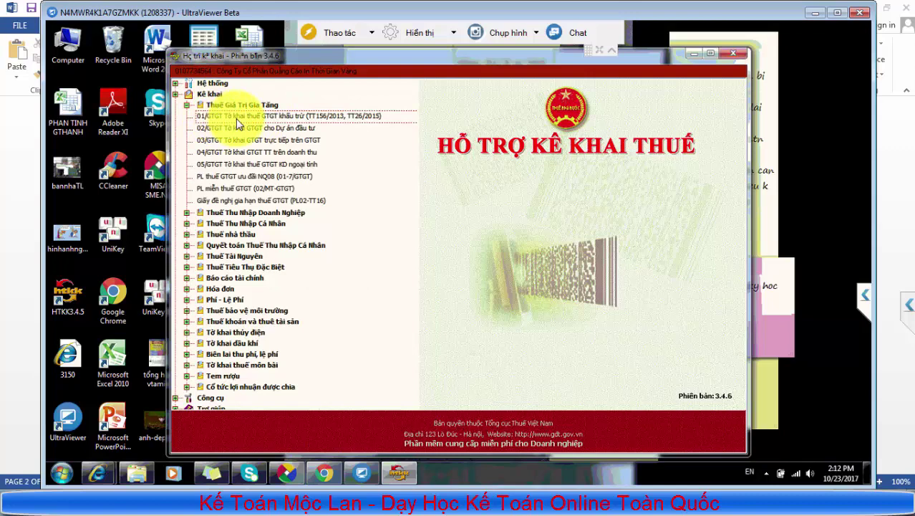
Open the 01/GTGT return as a quarterly declaration for Quý 3 Năm 2017
{"action": "double_click", "coordinate": [236, 118]}
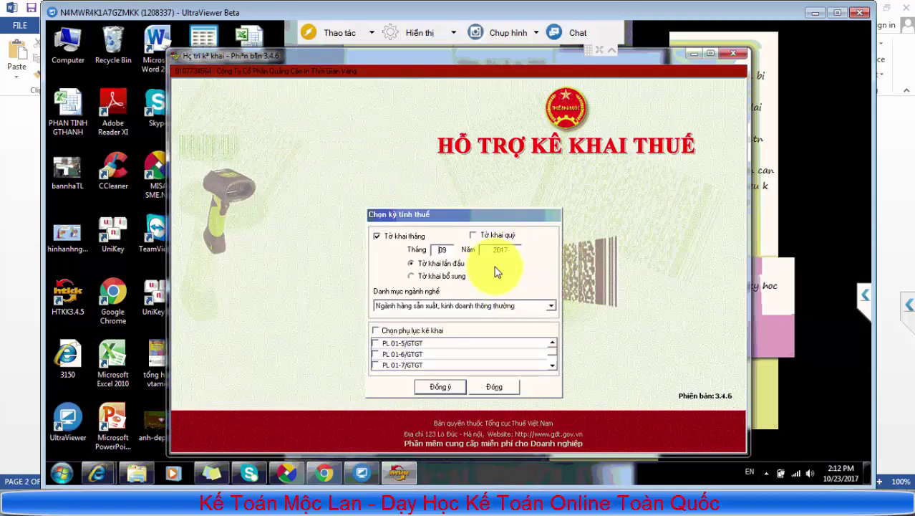
{"action": "left_click", "coordinate": [487, 242]}
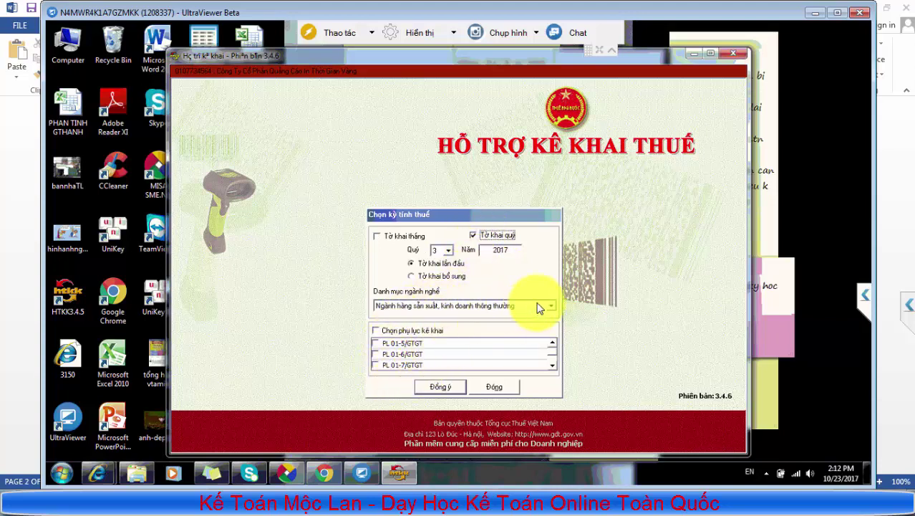
{"action": "left_click", "coordinate": [442, 390]}
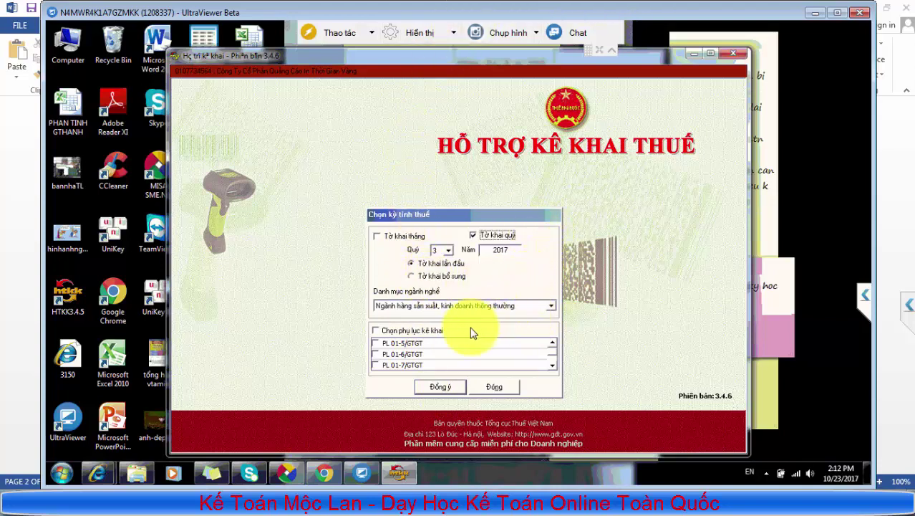
{"action": "left_click", "coordinate": [438, 389]}
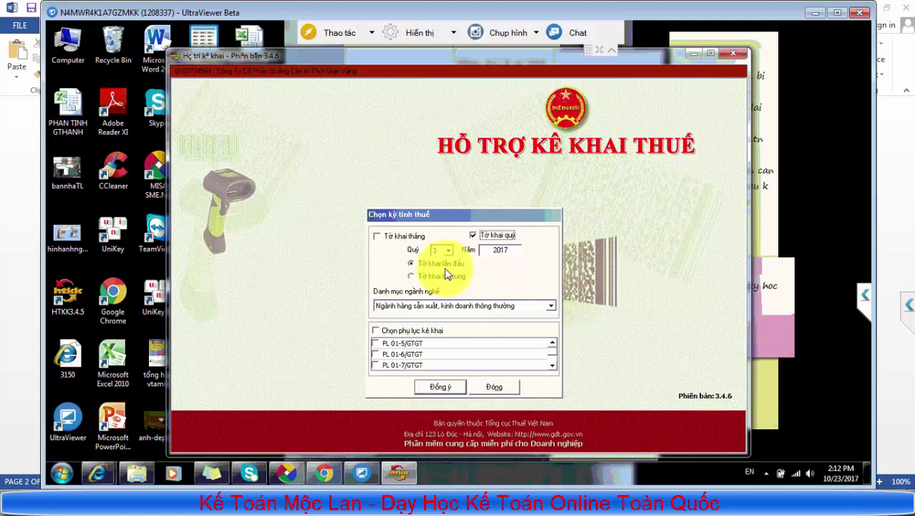
{"action": "left_click", "coordinate": [440, 387]}
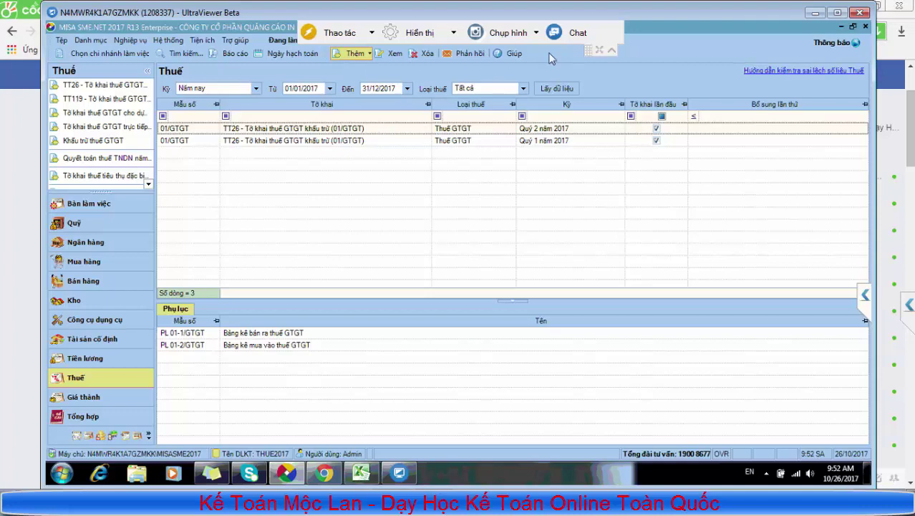
Add a quarterly 01/GTGT declaration for Quý 3 2017 with appendices PL 01-1 and PL 01-2
{"action": "left_click", "coordinate": [613, 53]}
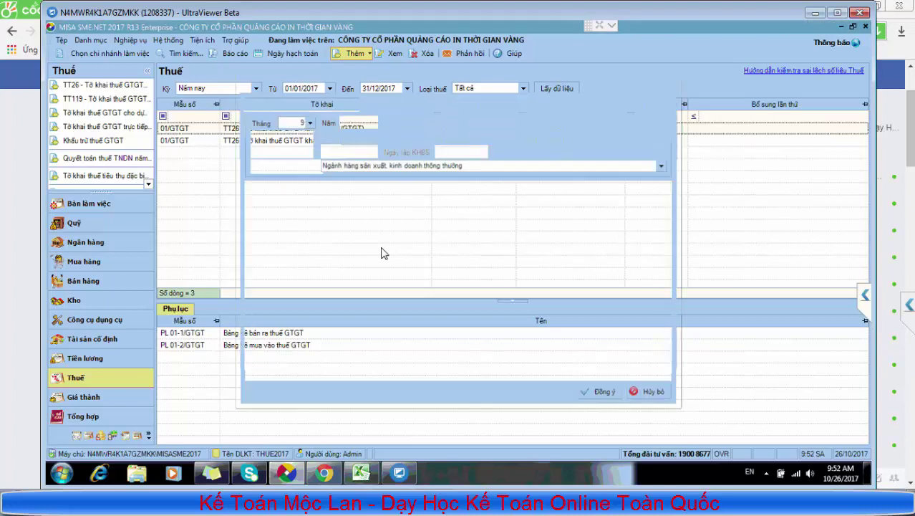
{"action": "key", "text": "Right"}
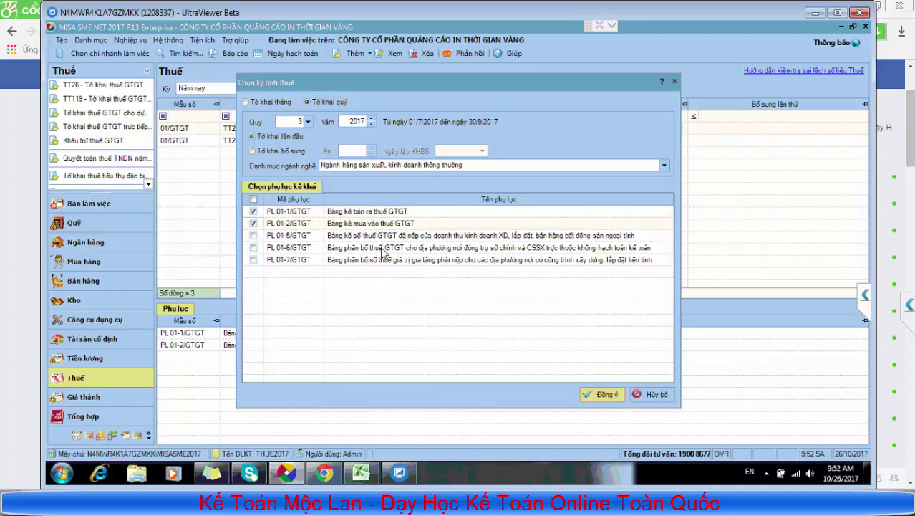
{"action": "key", "text": "Return"}
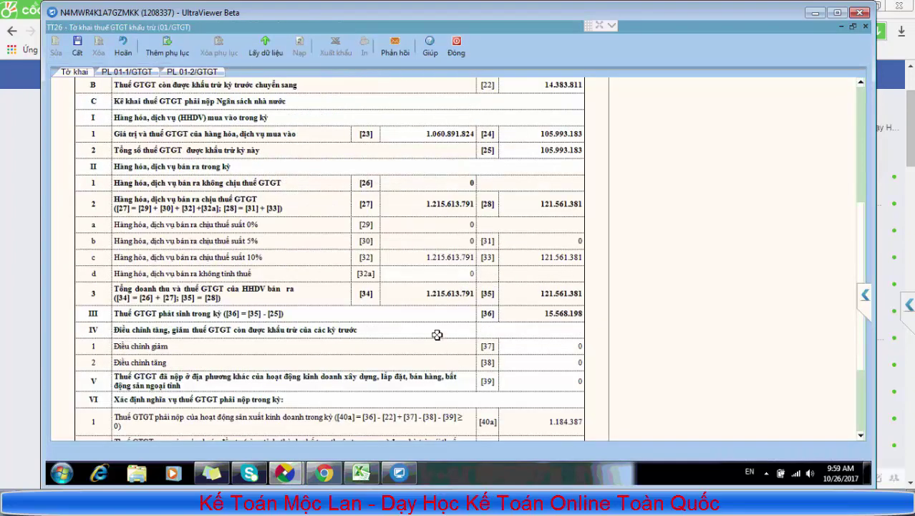
Review entries [22], [23], [24] and the PL 01-2/GTGT and PL 01-1/GTGT invoice listings
{"action": "scroll", "coordinate": [437, 335], "scroll_direction": "up", "scroll_amount": 5}
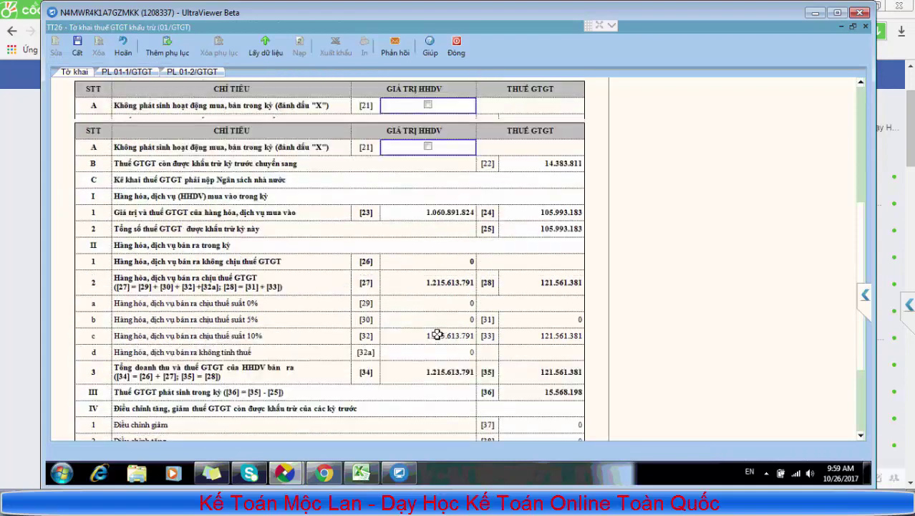
{"action": "left_click", "coordinate": [570, 164]}
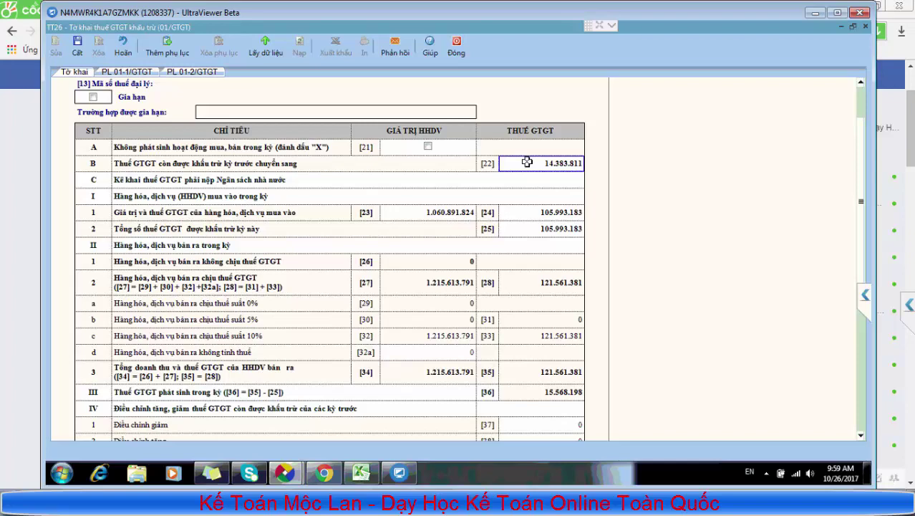
{"action": "left_click", "coordinate": [441, 218]}
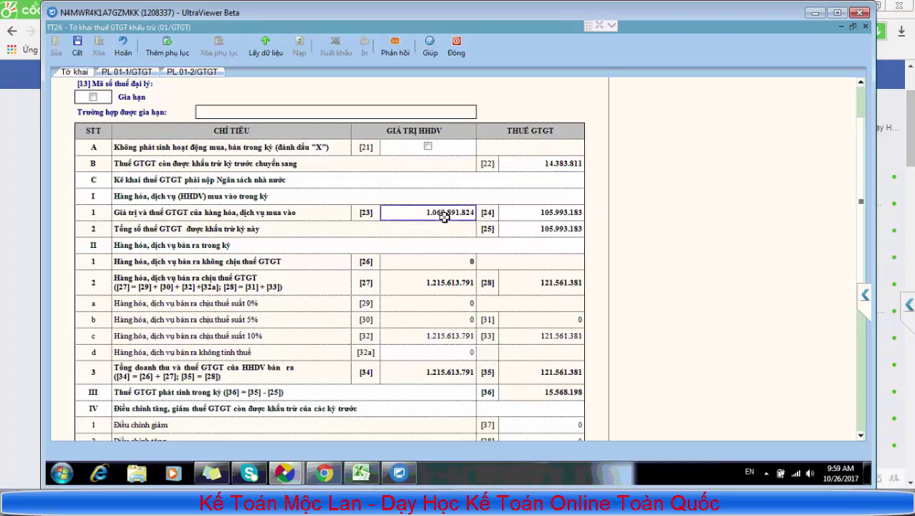
{"action": "left_click", "coordinate": [519, 210]}
{"action": "left_click", "coordinate": [193, 72]}
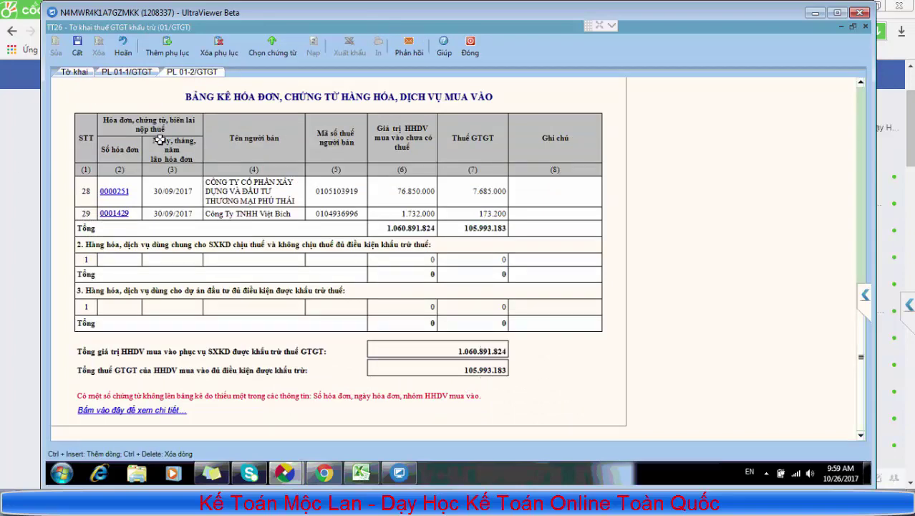
{"action": "left_click", "coordinate": [83, 73]}
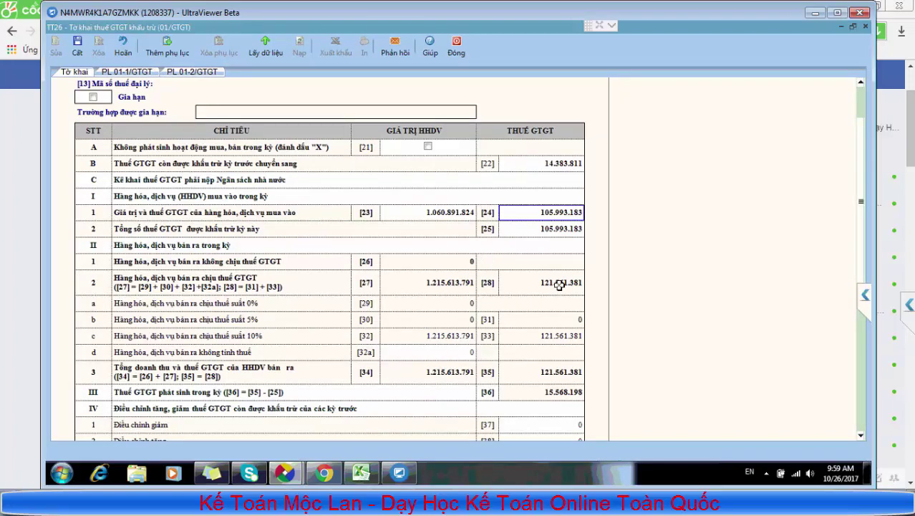
{"action": "left_click", "coordinate": [140, 73]}
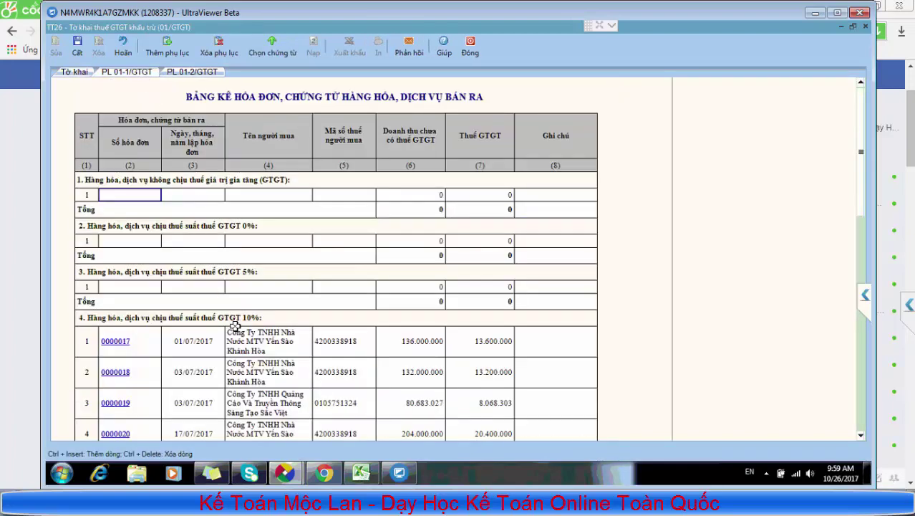
{"action": "scroll", "coordinate": [234, 329], "scroll_direction": "down", "scroll_amount": 5}
{"action": "scroll", "coordinate": [238, 349], "scroll_direction": "down", "scroll_amount": 10}
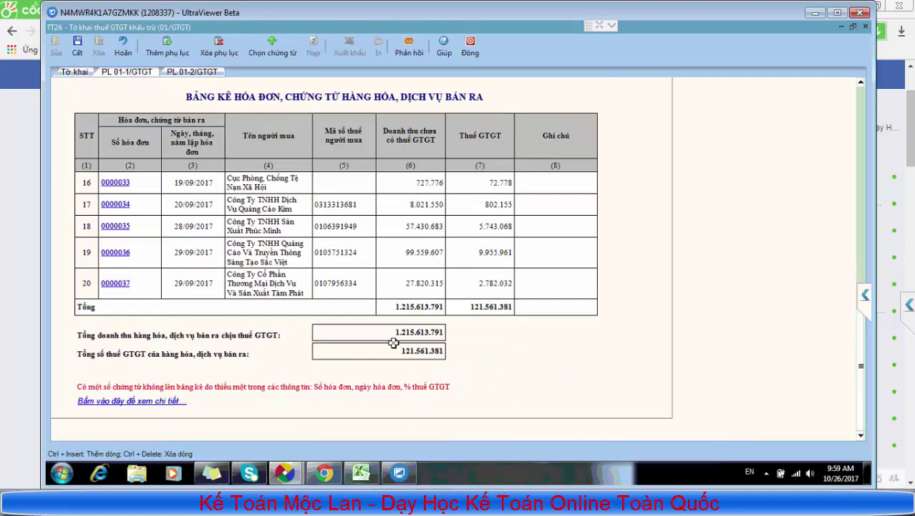
{"action": "left_click", "coordinate": [73, 73]}
Fill in the signer's name and signing date 26/10/2017 on the Tờ khai sheet
{"action": "scroll", "coordinate": [286, 230], "scroll_direction": "down", "scroll_amount": 5}
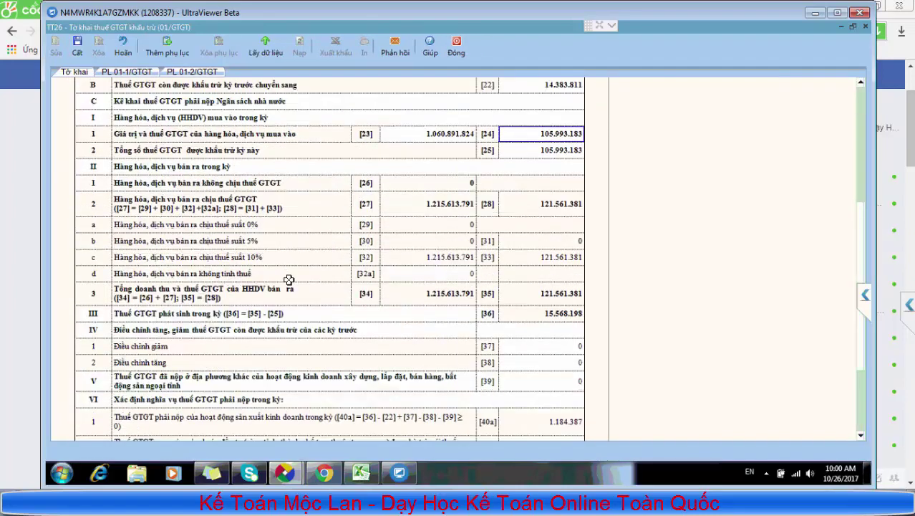
{"action": "left_click", "coordinate": [573, 379]}
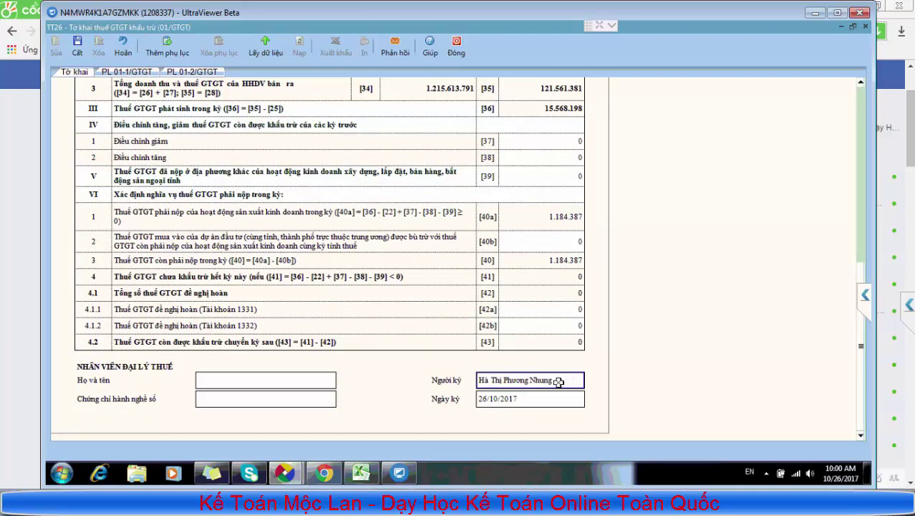
{"action": "left_click", "coordinate": [521, 396]}
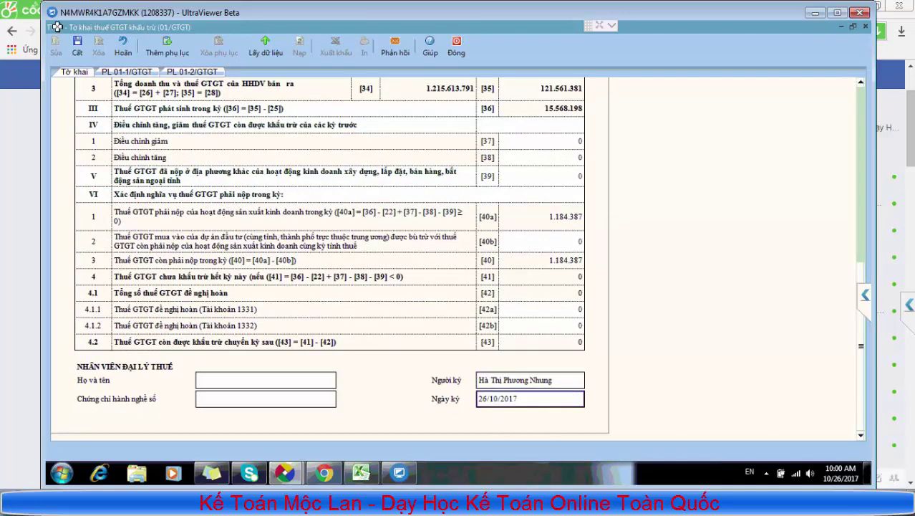
Save the Q3 2017 return despite the [33] warning and preview it with PL 01-1 and PL 01-2 appendices
{"action": "left_click", "coordinate": [78, 46]}
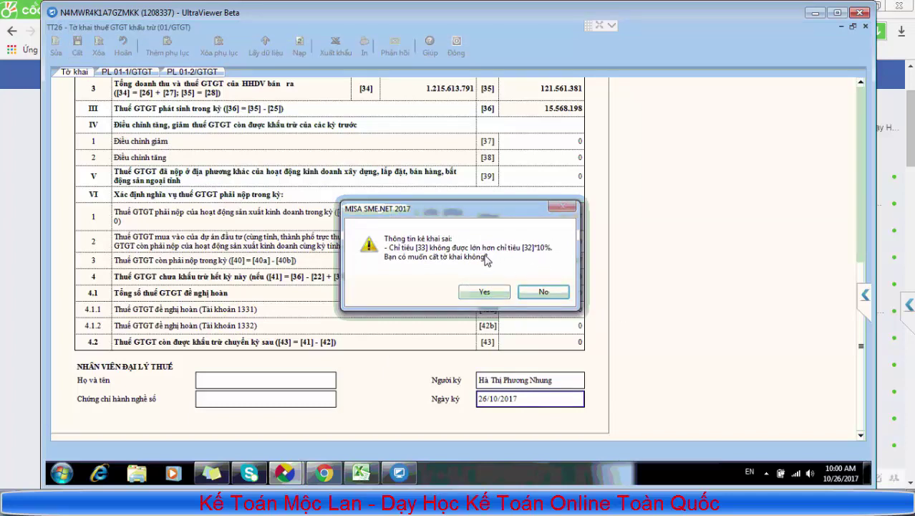
{"action": "left_click", "coordinate": [488, 292]}
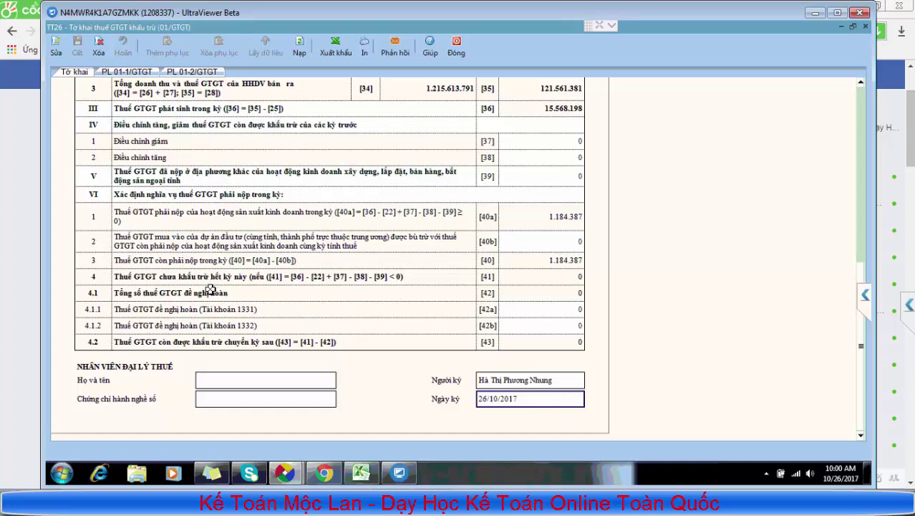
{"action": "left_click", "coordinate": [366, 46]}
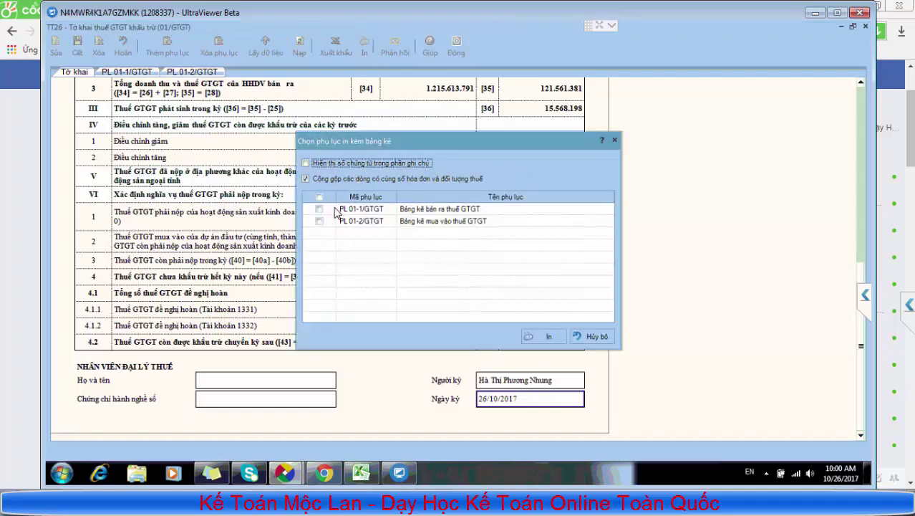
{"action": "left_click", "coordinate": [317, 208]}
{"action": "left_click", "coordinate": [319, 221]}
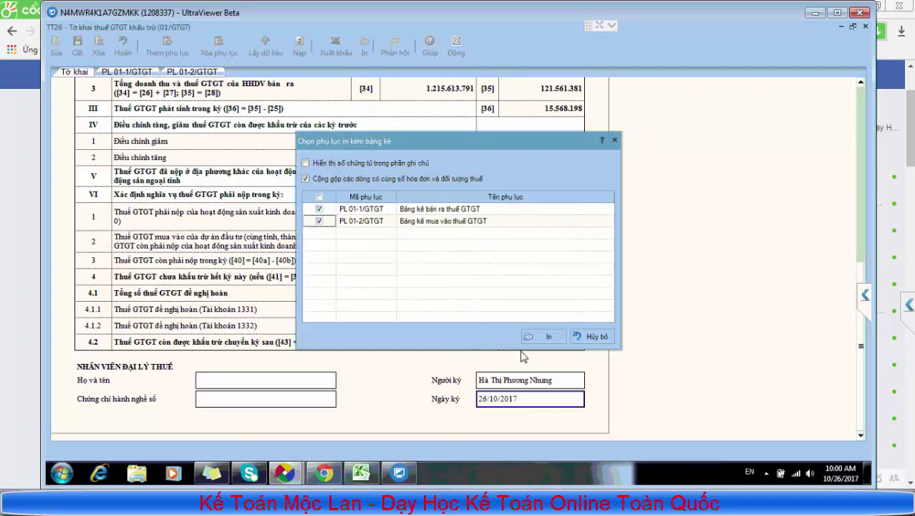
{"action": "left_click", "coordinate": [546, 337]}
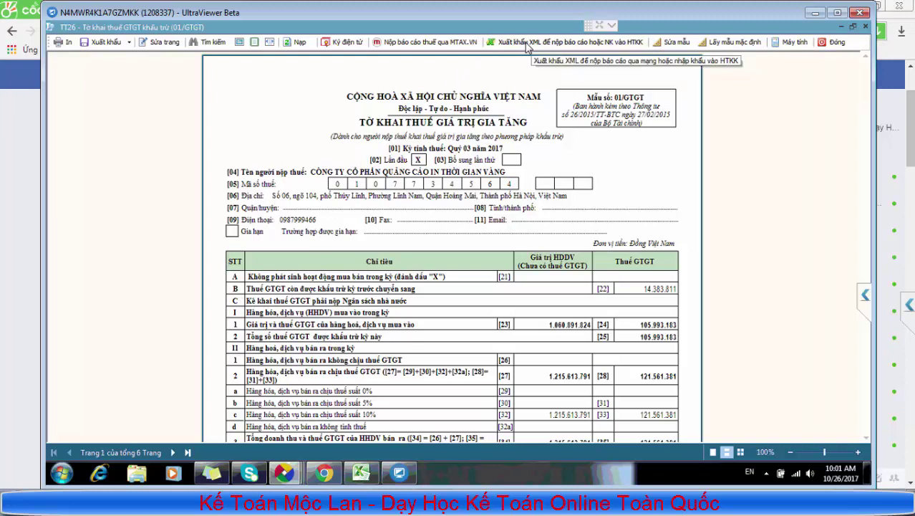
Export the return to the Desktop as TT26__To_khai_thue_GTGT_khau_tru_(01_GTGT).xml, replacing the older file
{"action": "left_click", "coordinate": [527, 42]}
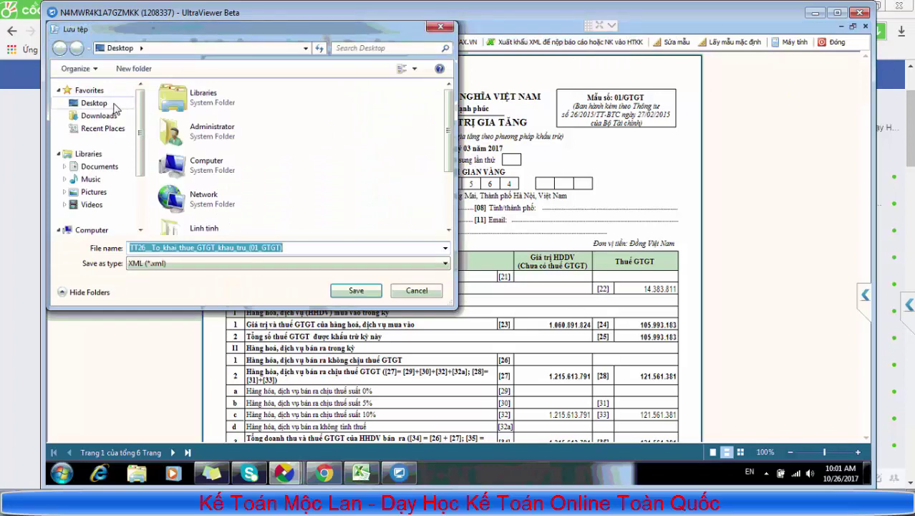
{"action": "left_click", "coordinate": [114, 105]}
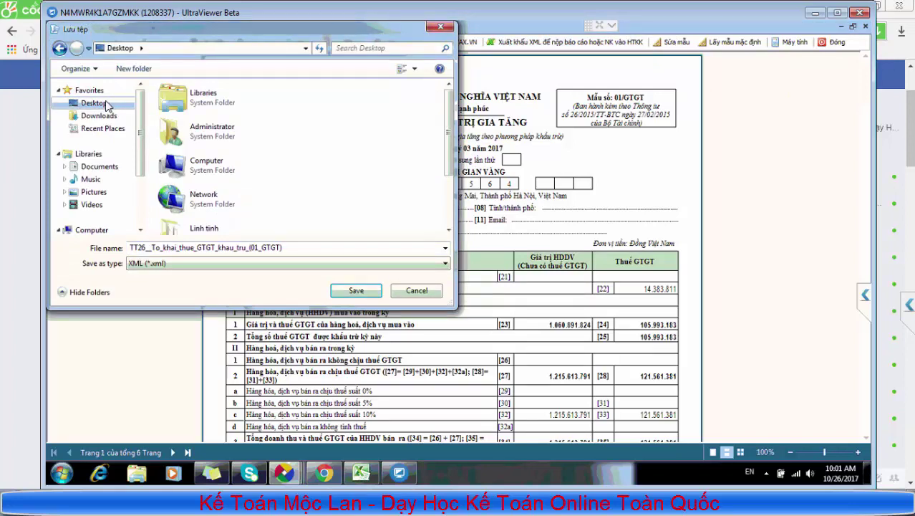
{"action": "left_click", "coordinate": [148, 247]}
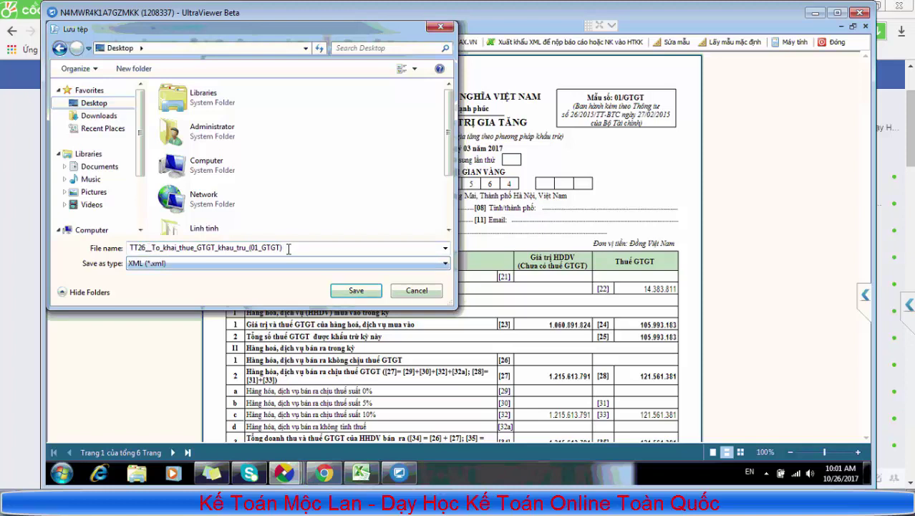
{"action": "left_click", "coordinate": [364, 297]}
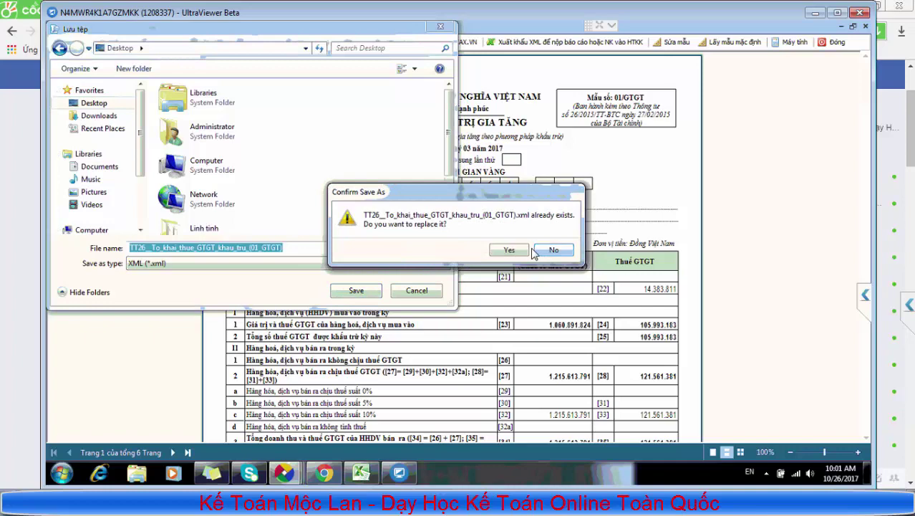
{"action": "left_click", "coordinate": [509, 250]}
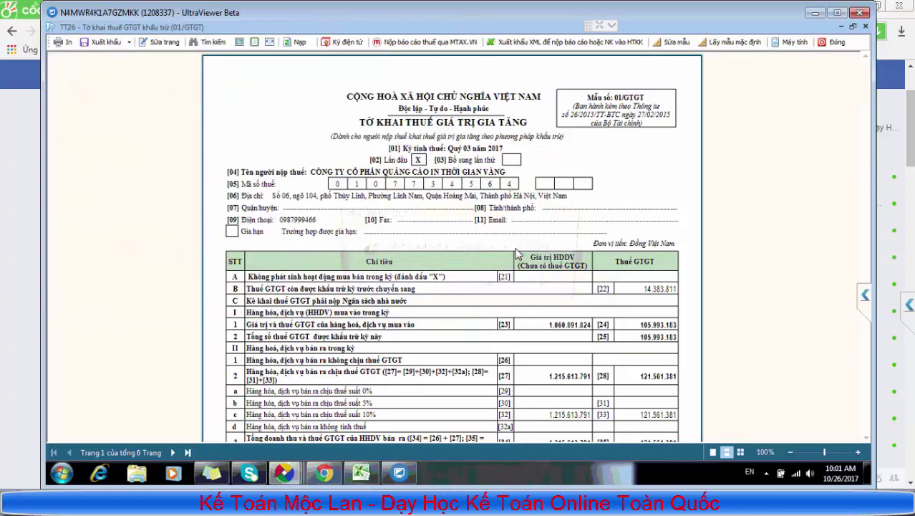
{"action": "left_click", "coordinate": [492, 287]}
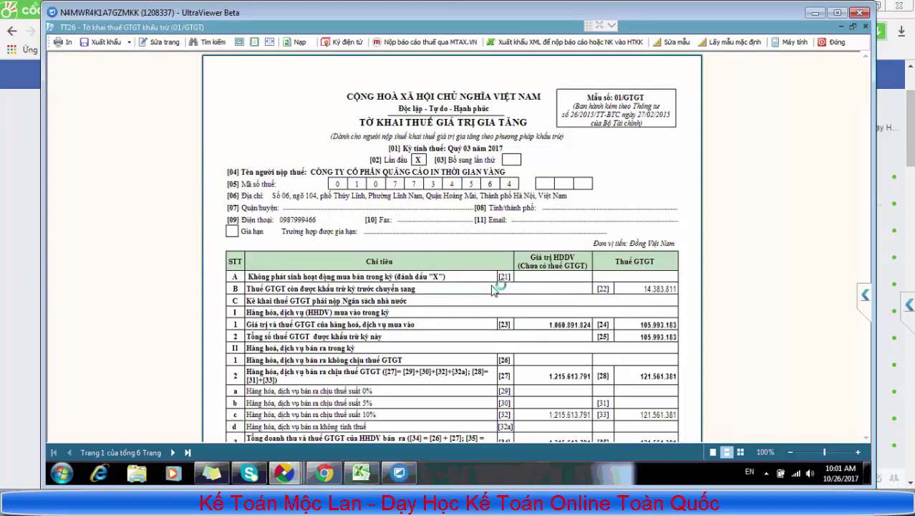
Scroll through the exported Quý 3 2017 01/GTGT return in iTax Viewer, then show the desktop
{"action": "right_click", "coordinate": [482, 462]}
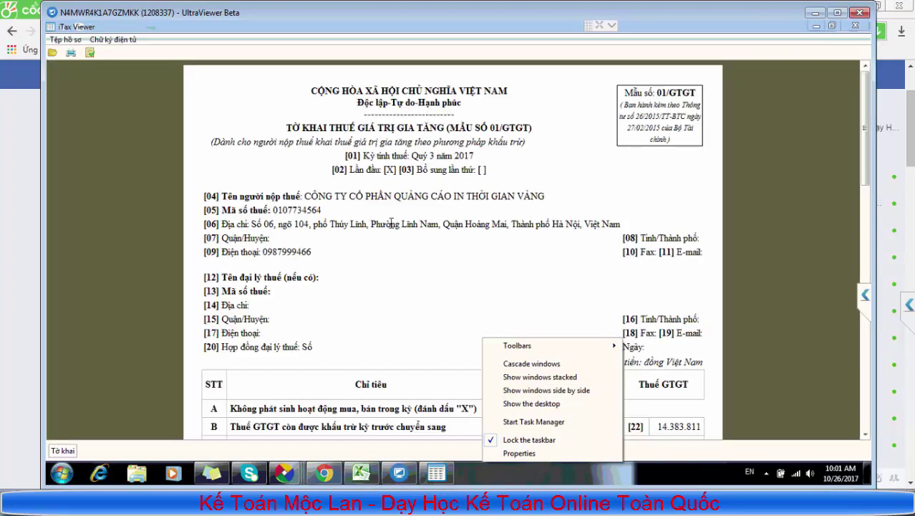
{"action": "left_click", "coordinate": [392, 212]}
{"action": "scroll", "coordinate": [392, 254], "scroll_direction": "down", "scroll_amount": 5}
{"action": "scroll", "coordinate": [392, 257], "scroll_direction": "down", "scroll_amount": 3}
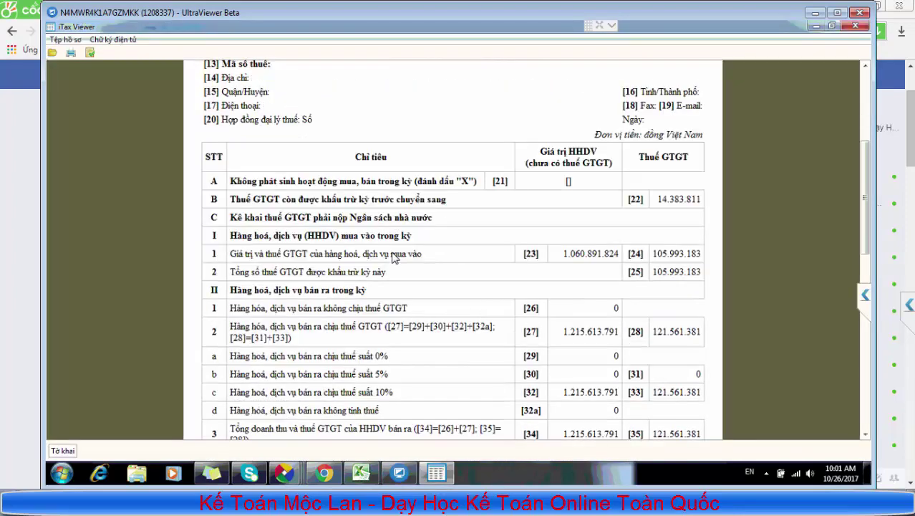
{"action": "scroll", "coordinate": [395, 256], "scroll_direction": "up", "scroll_amount": 8}
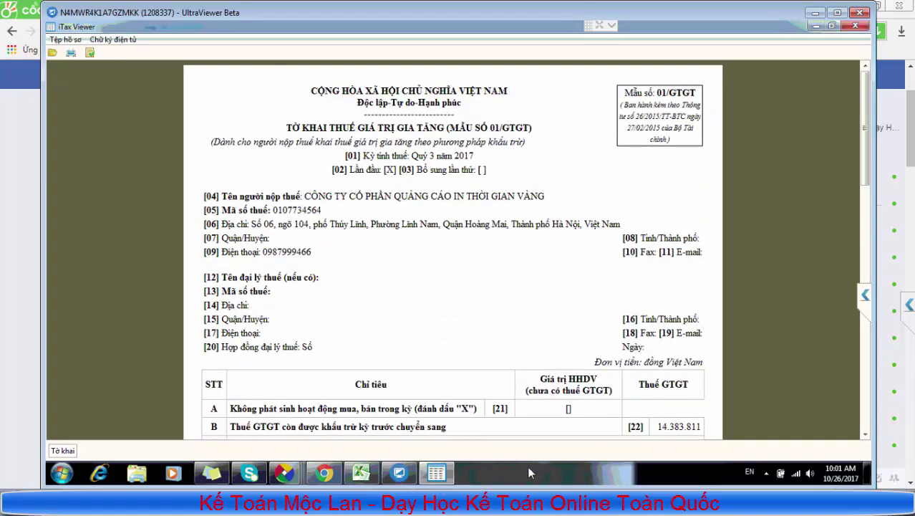
{"action": "right_click", "coordinate": [527, 465]}
{"action": "left_click", "coordinate": [576, 408]}
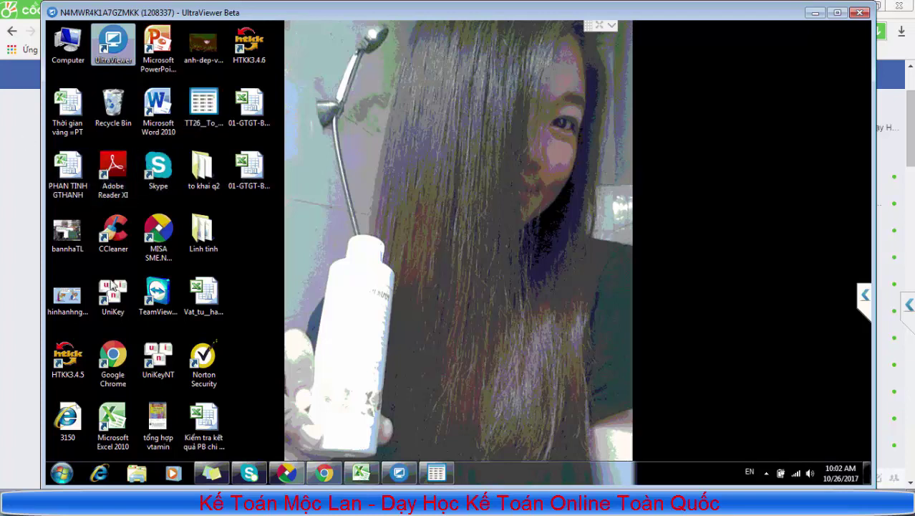
Launch HTKK 3.4.6 and log in with the company's tax code
{"action": "left_click", "coordinate": [248, 57]}
{"action": "double_click", "coordinate": [249, 57]}
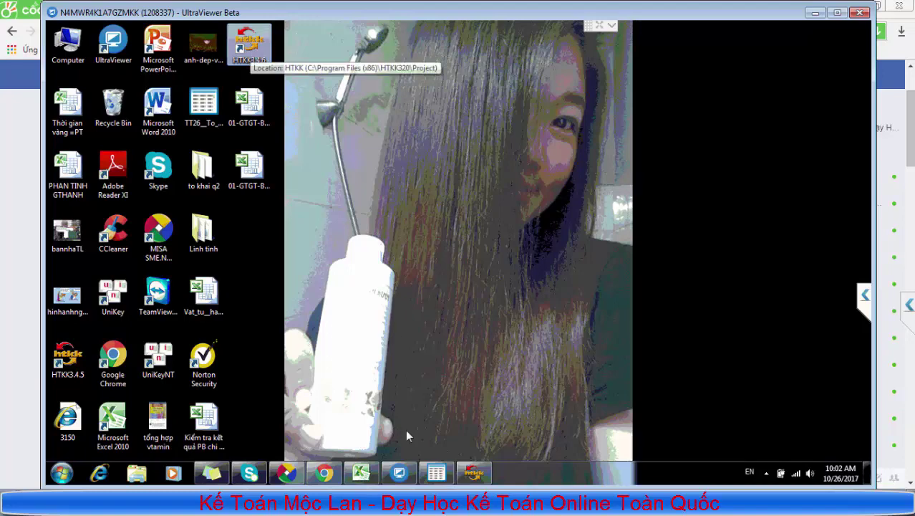
{"action": "left_click", "coordinate": [472, 474]}
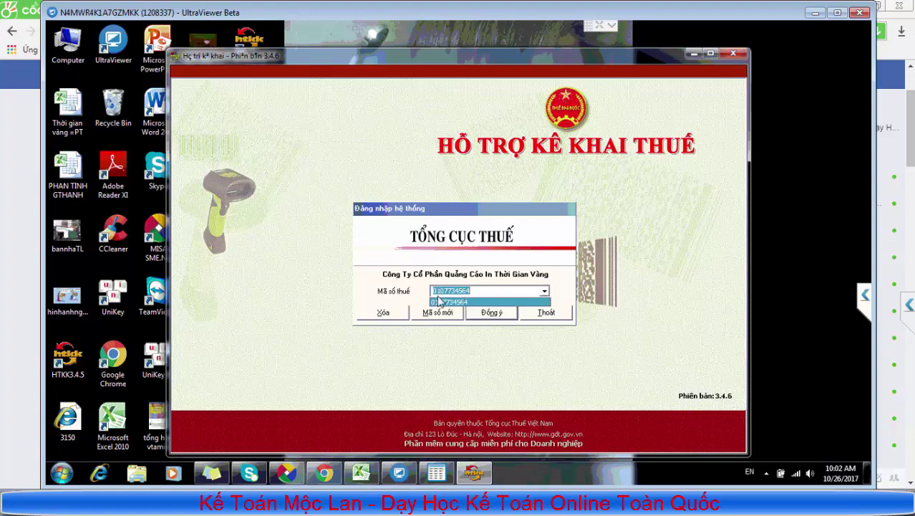
{"action": "left_click", "coordinate": [496, 320]}
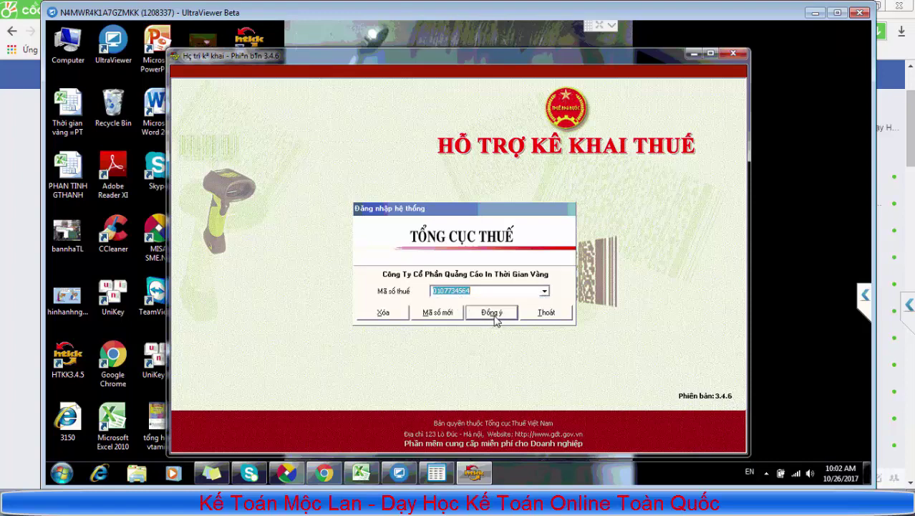
{"action": "left_click", "coordinate": [498, 318]}
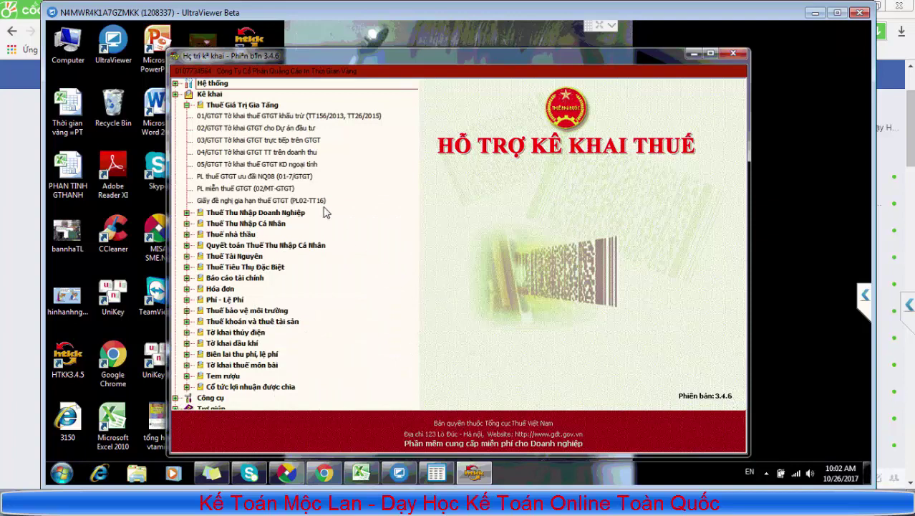
Open the 01/GTGT deductible VAT form as a quarterly return for Quý 3 2017
{"action": "left_click", "coordinate": [243, 116]}
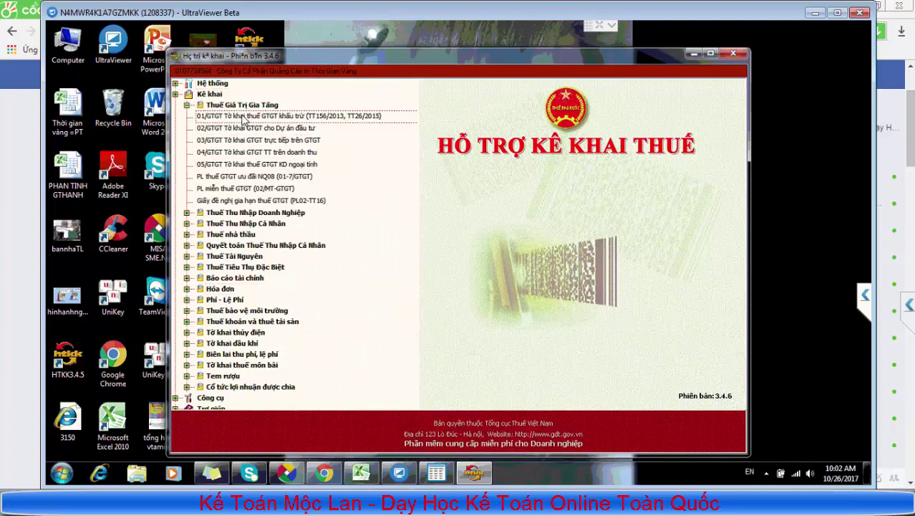
{"action": "double_click", "coordinate": [242, 118]}
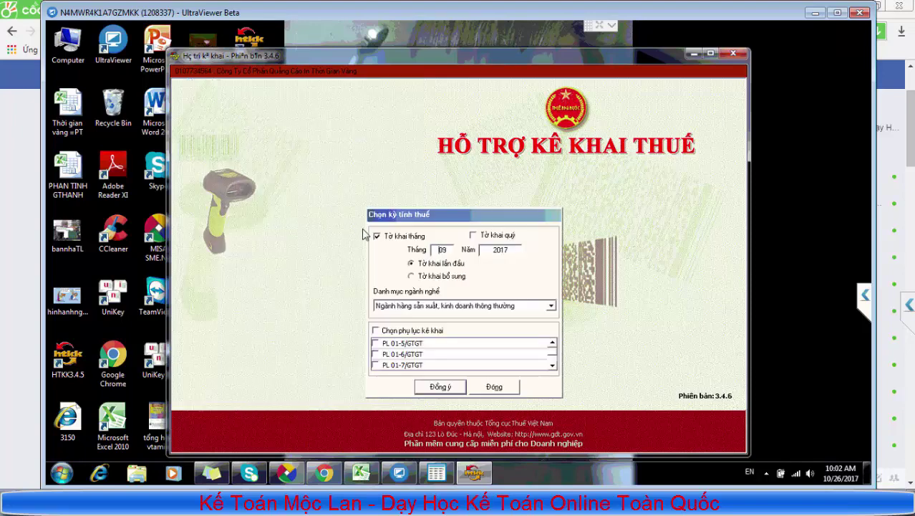
{"action": "left_click", "coordinate": [474, 236]}
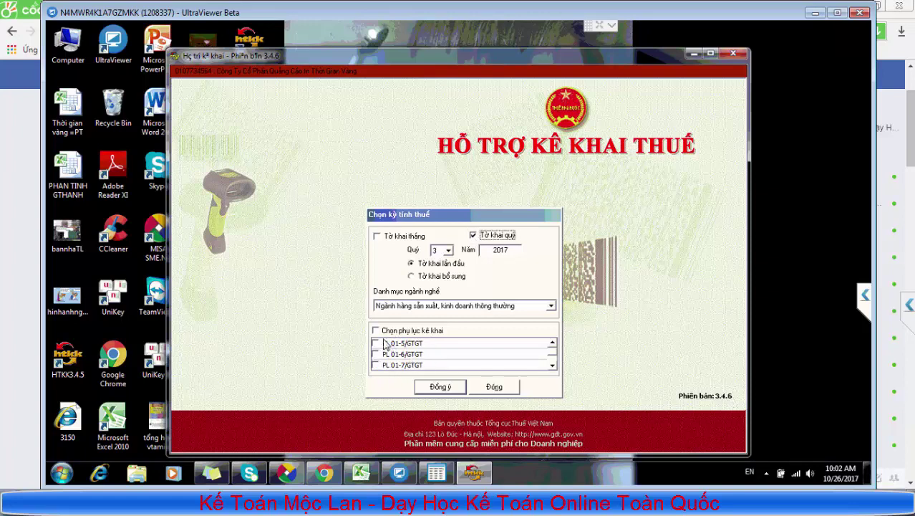
{"action": "left_click", "coordinate": [441, 389]}
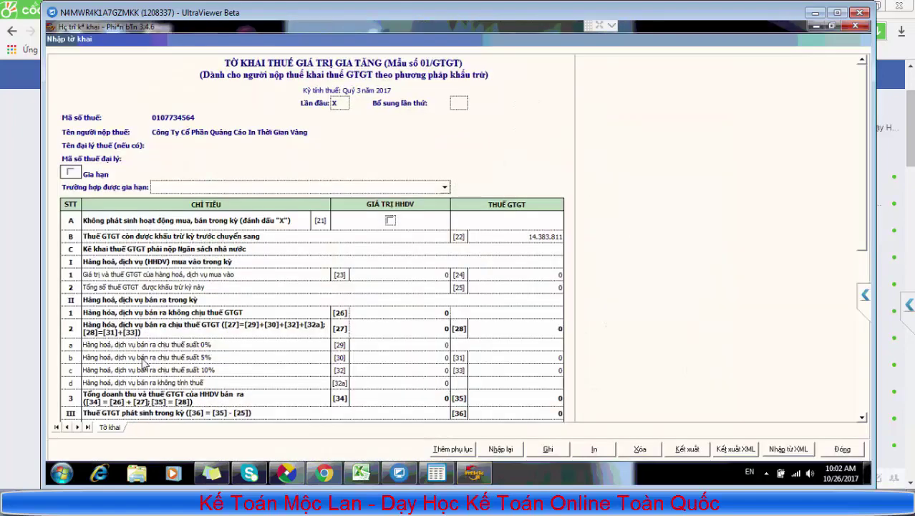
Check the carried-forward [22] value and the [24] cell in the empty form
{"action": "left_click", "coordinate": [511, 233]}
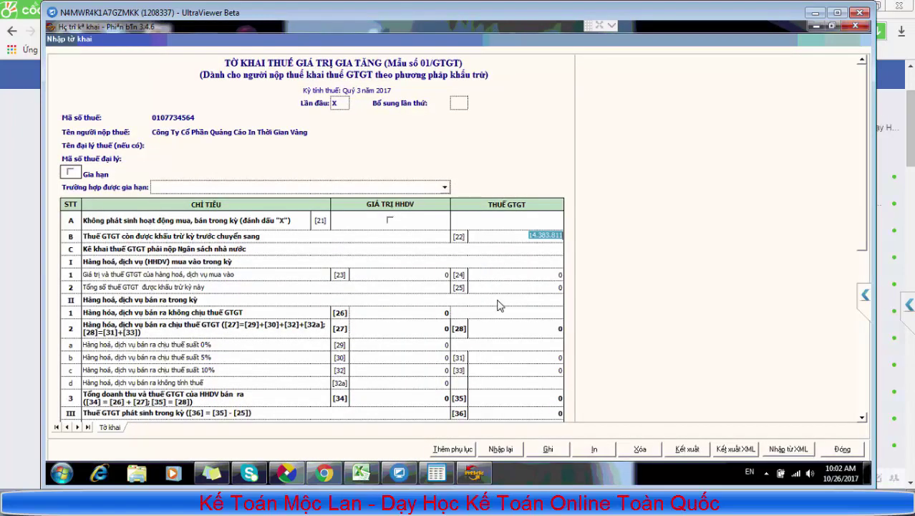
{"action": "left_click", "coordinate": [506, 272]}
{"action": "scroll", "coordinate": [510, 313], "scroll_direction": "down", "scroll_amount": 3}
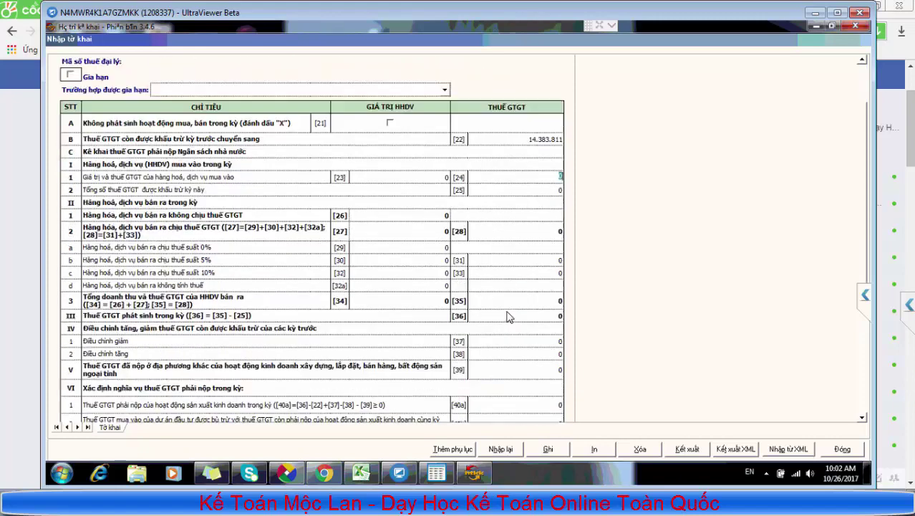
{"action": "scroll", "coordinate": [508, 316], "scroll_direction": "down", "scroll_amount": 2}
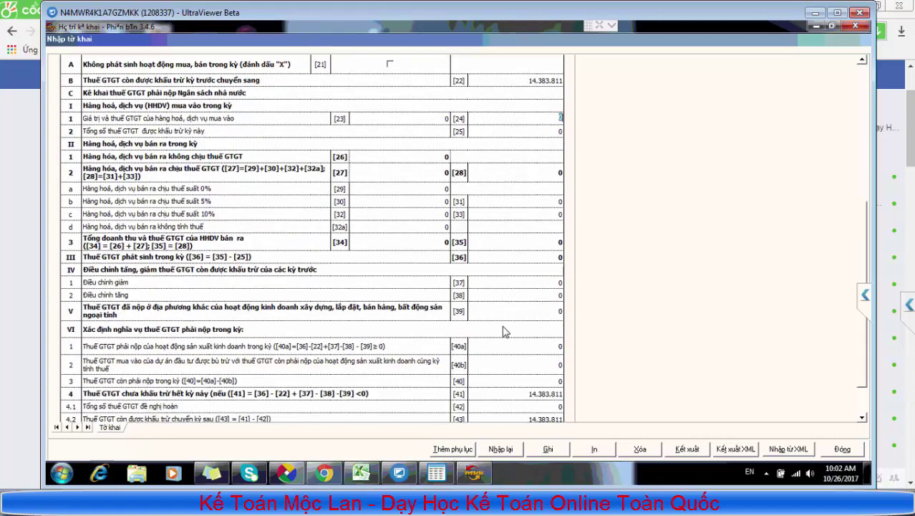
Import the TT26__To_khai_thue_GTGT_khau_tru_(01_GTGT) XML file from the Desktop into the form
{"action": "left_click", "coordinate": [789, 454]}
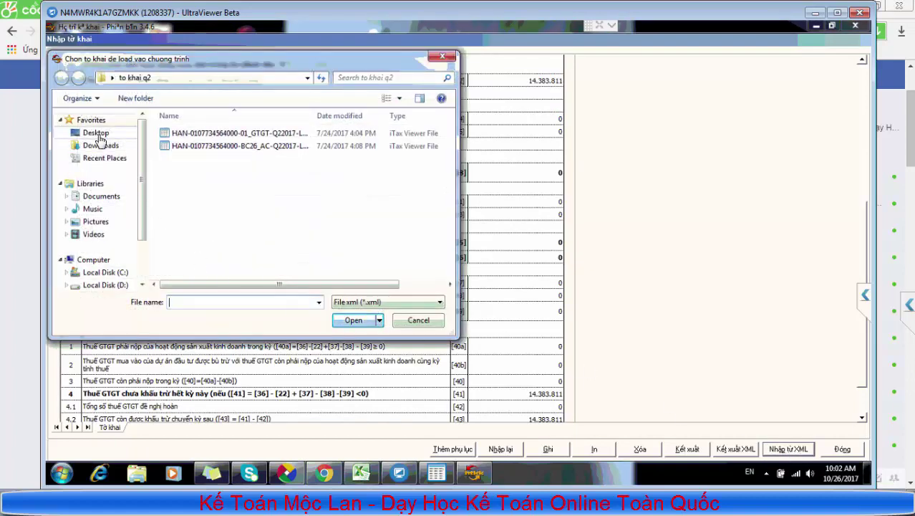
{"action": "left_click", "coordinate": [97, 134]}
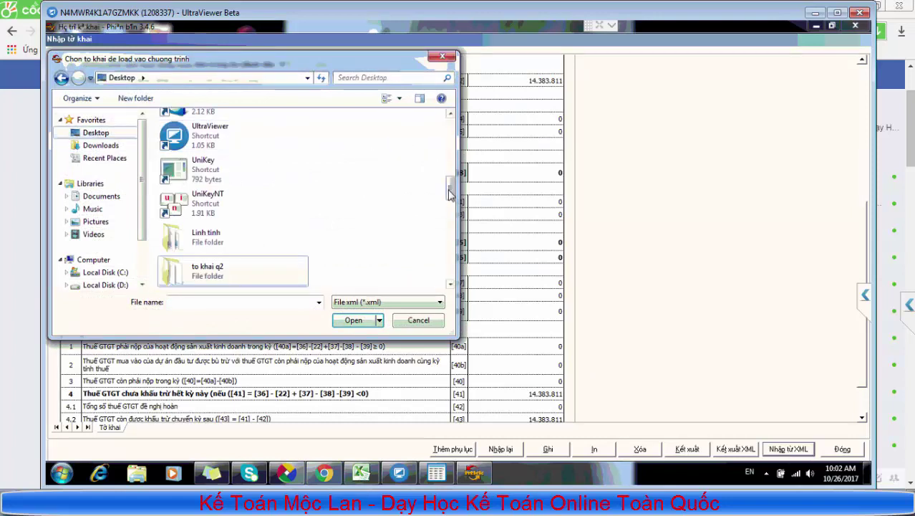
{"action": "scroll", "coordinate": [454, 213], "scroll_direction": "down", "scroll_amount": 2}
{"action": "left_click_drag", "start_coordinate": [454, 213], "coordinate": [454, 276]}
{"action": "left_click", "coordinate": [267, 242]}
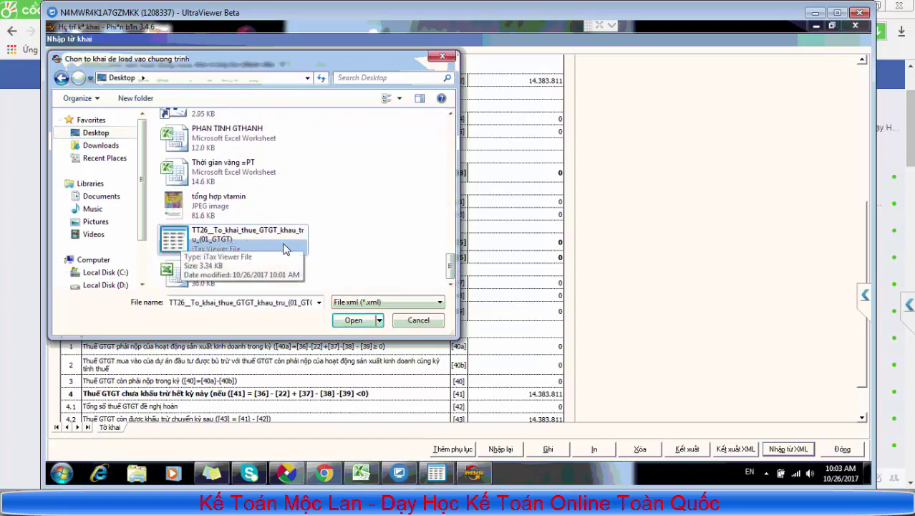
{"action": "left_click", "coordinate": [353, 320]}
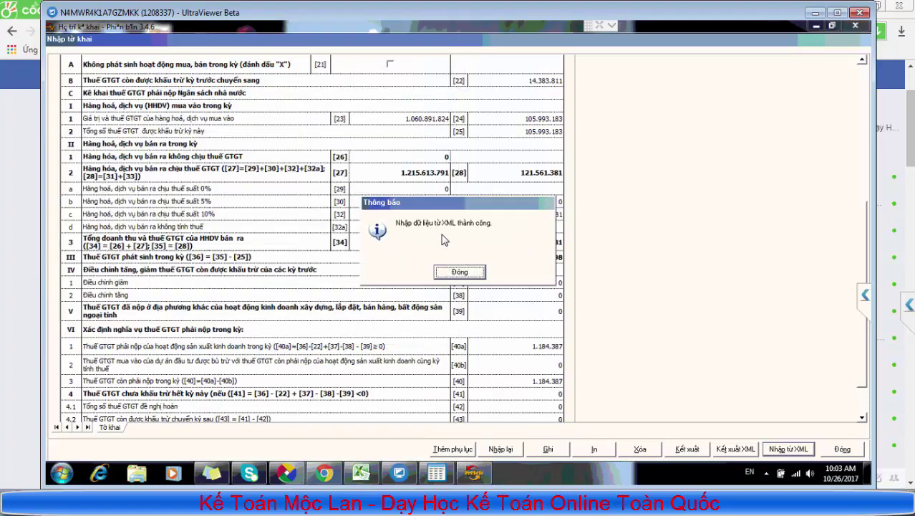
Compare the iTax Viewer preview with the imported form and review taxable sales item [32]
{"action": "left_click", "coordinate": [460, 272]}
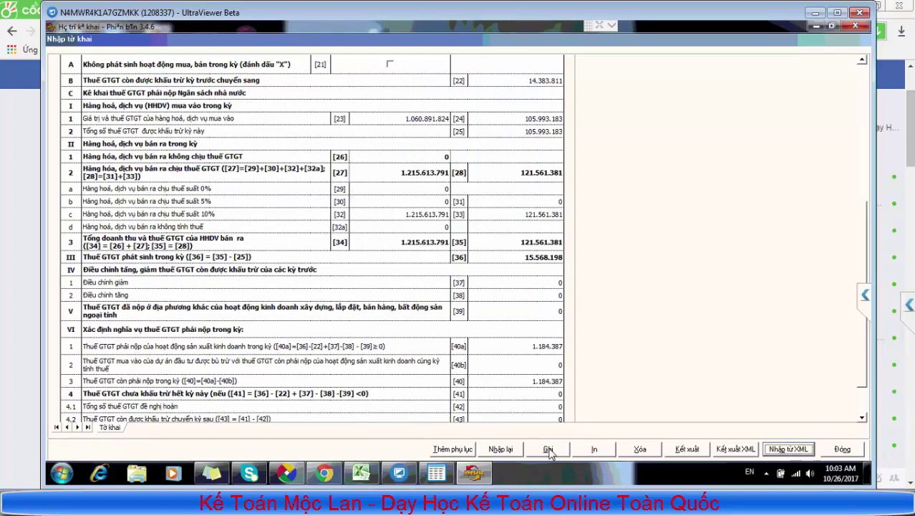
{"action": "left_click", "coordinate": [436, 473]}
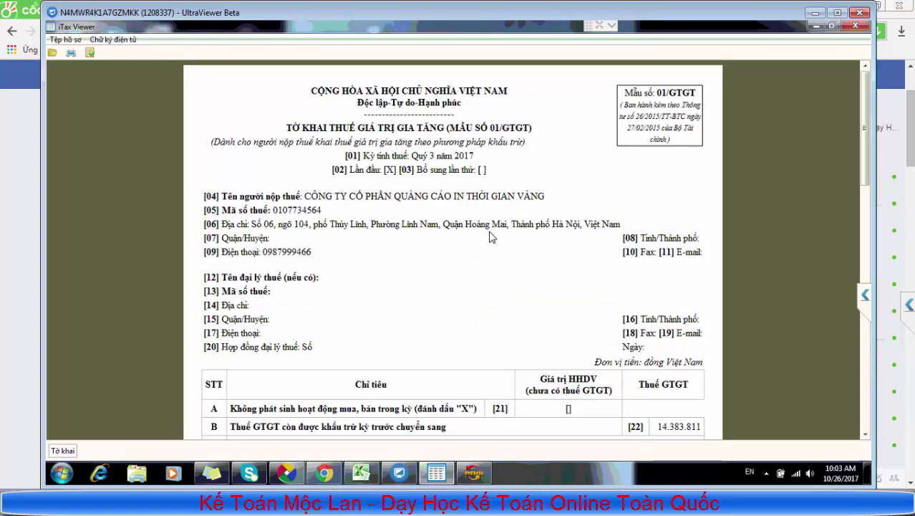
{"action": "scroll", "coordinate": [491, 236], "scroll_direction": "down", "scroll_amount": 5}
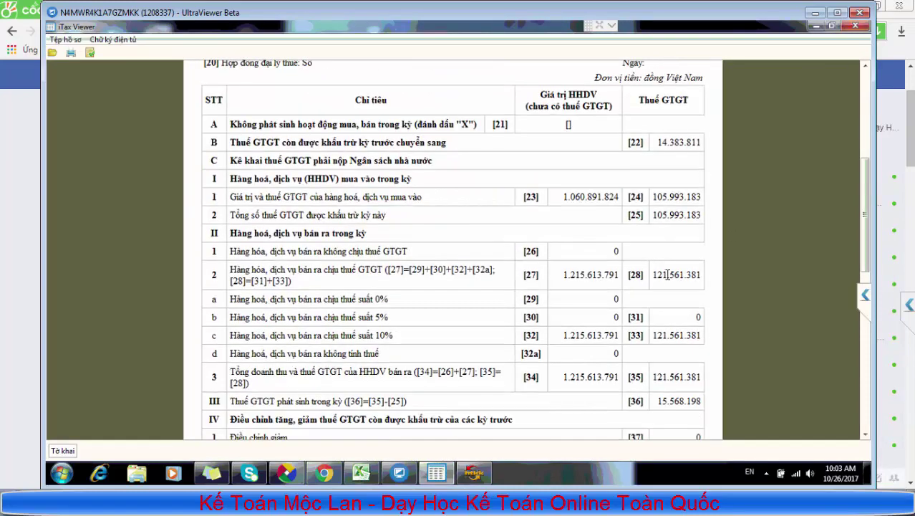
{"action": "scroll", "coordinate": [666, 275], "scroll_direction": "down", "scroll_amount": 6}
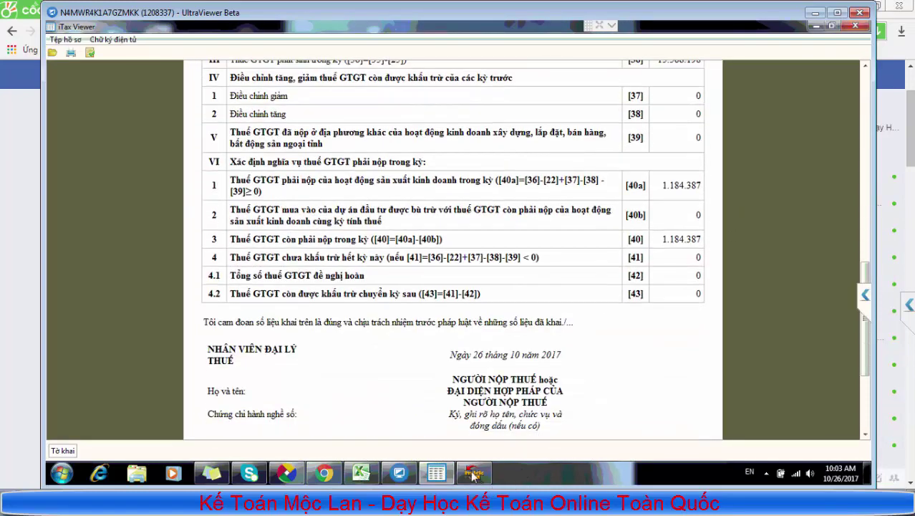
{"action": "left_click", "coordinate": [473, 473]}
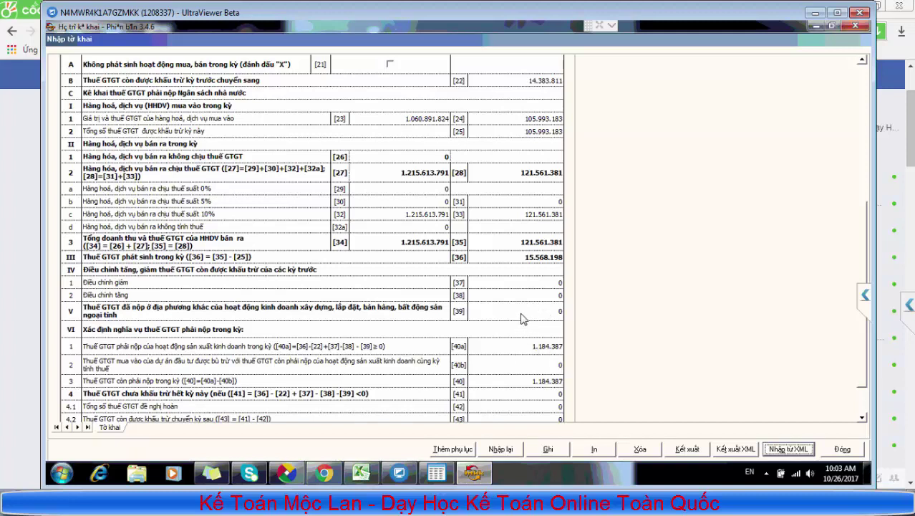
{"action": "left_click", "coordinate": [429, 214]}
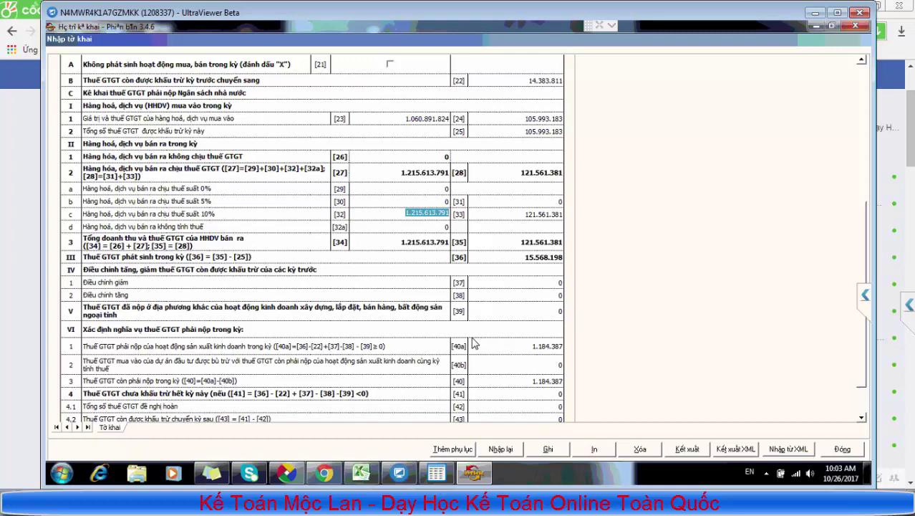
Check output VAT item [33] and save the imported Quý 3 2017 declaration
{"action": "left_click", "coordinate": [538, 213]}
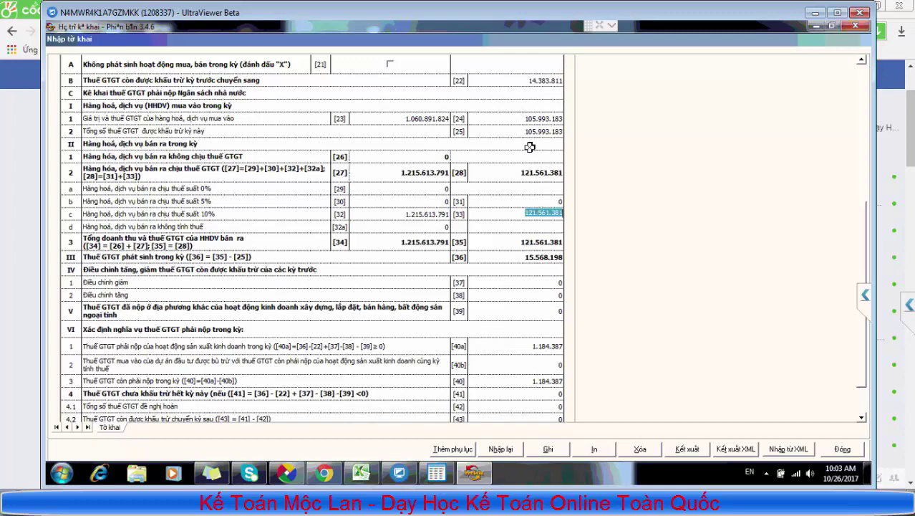
{"action": "scroll", "coordinate": [529, 133], "scroll_direction": "down", "scroll_amount": 2}
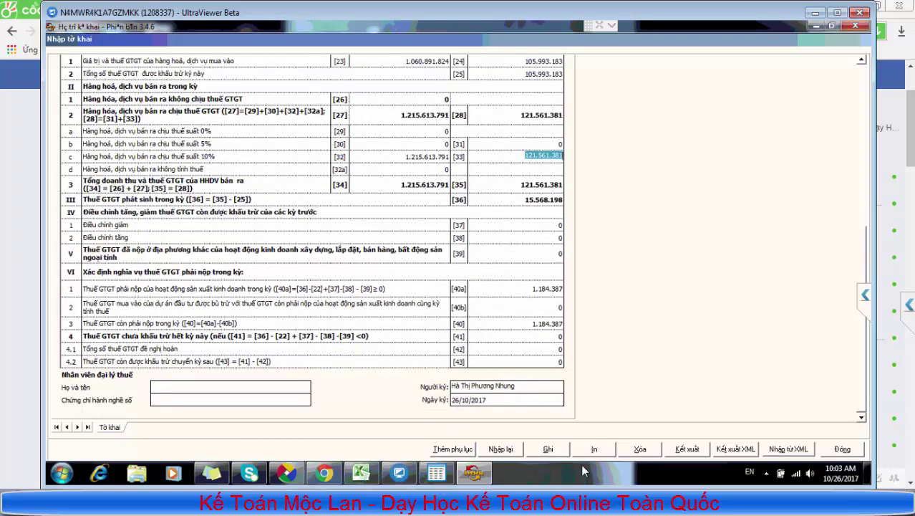
{"action": "left_click", "coordinate": [548, 449]}
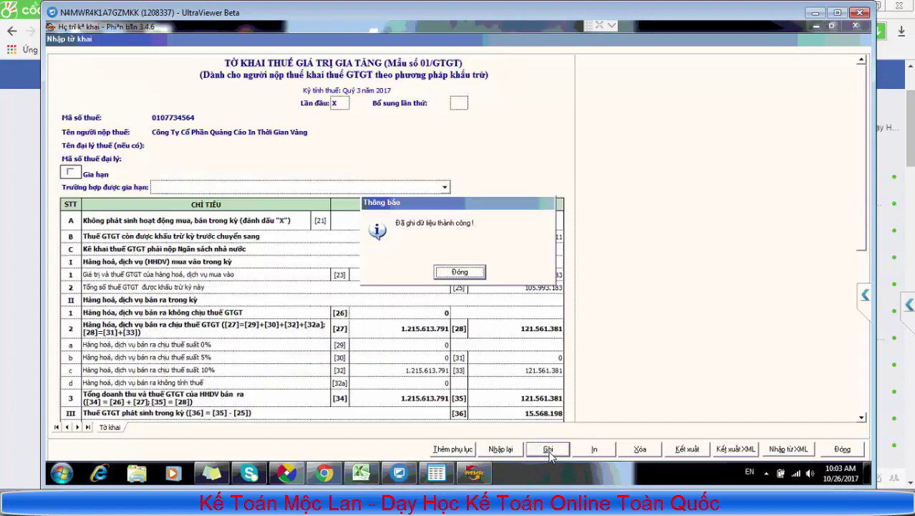
{"action": "left_click", "coordinate": [441, 272]}
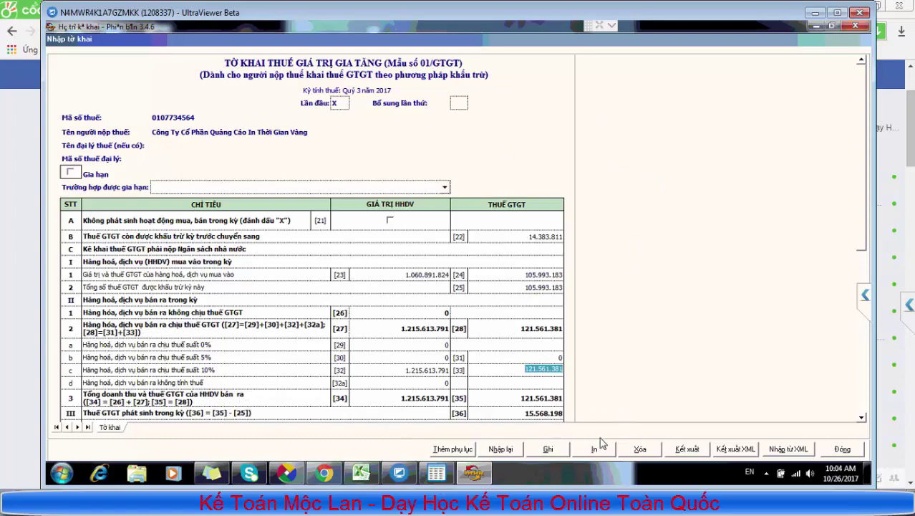
Start the XML export, note the tax-code and form-code parts of the file name, and choose Desktop
{"action": "left_click", "coordinate": [733, 449]}
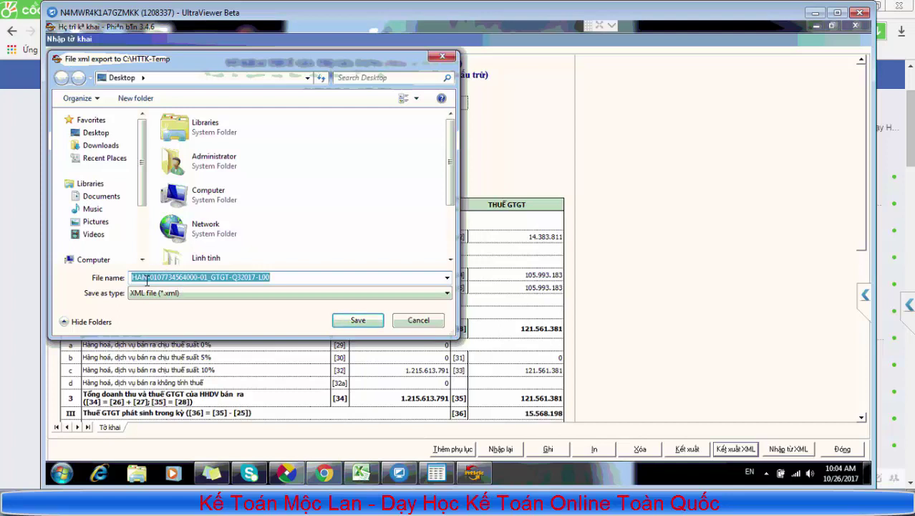
{"action": "left_click_drag", "start_coordinate": [150, 279], "coordinate": [199, 279]}
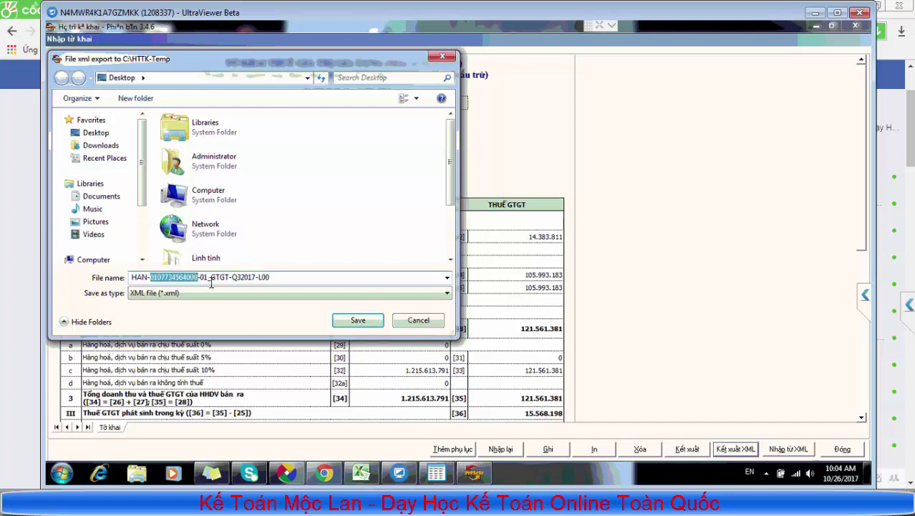
{"action": "left_click_drag", "start_coordinate": [229, 277], "coordinate": [255, 278]}
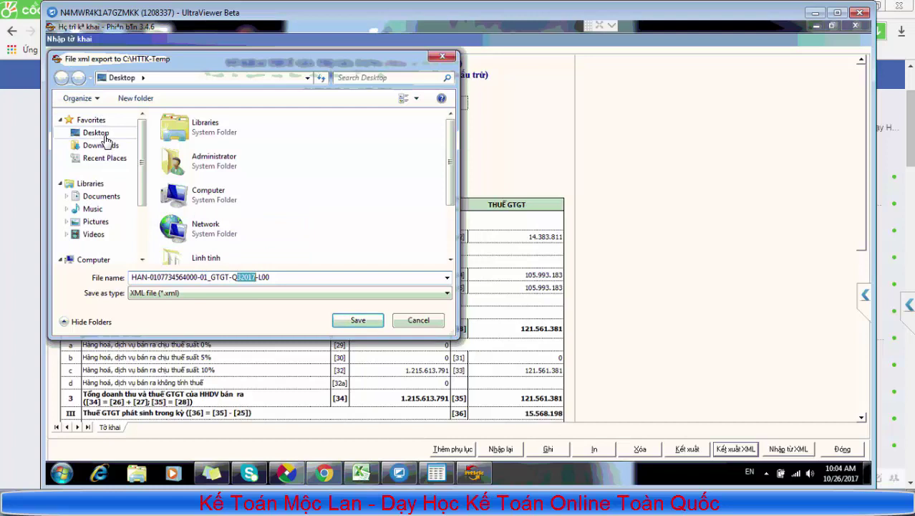
{"action": "left_click", "coordinate": [105, 135]}
Create a Desktop folder named 'bao cao thue quy' and save the XML export into it
{"action": "right_click", "coordinate": [345, 182]}
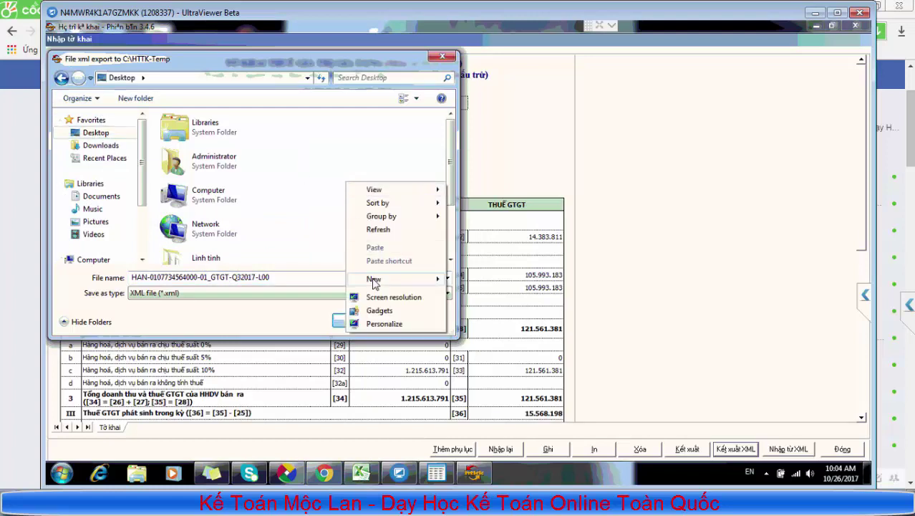
{"action": "mouse_move", "coordinate": [373, 281]}
{"action": "left_click", "coordinate": [474, 279]}
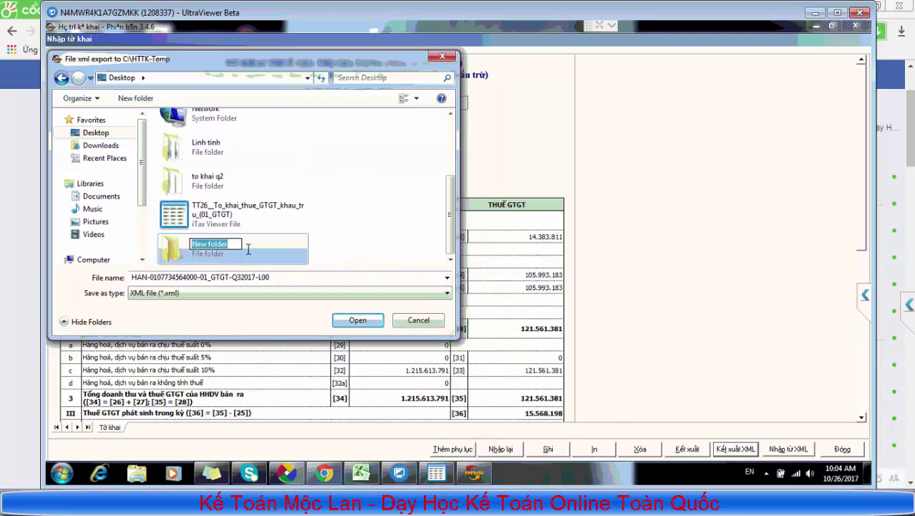
{"action": "type", "text": "to khai thue quy"}
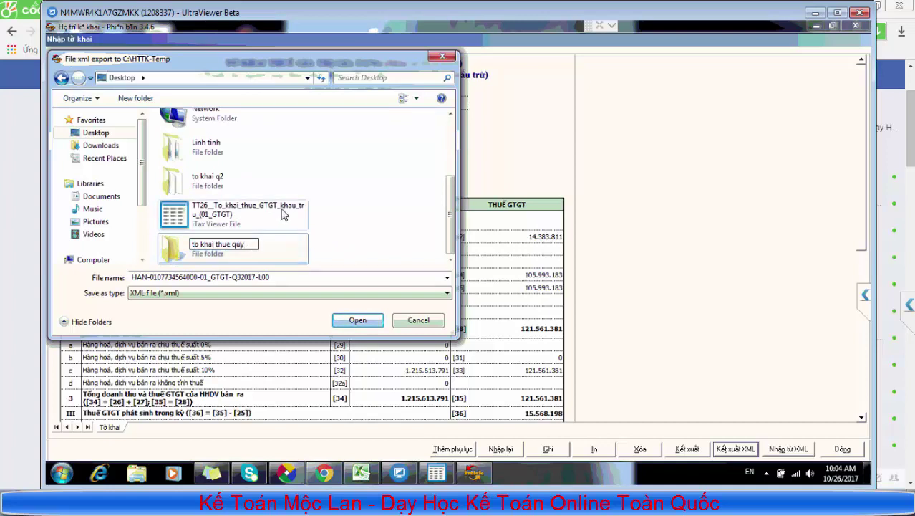
{"action": "left_click_drag", "start_coordinate": [216, 245], "coordinate": [182, 241]}
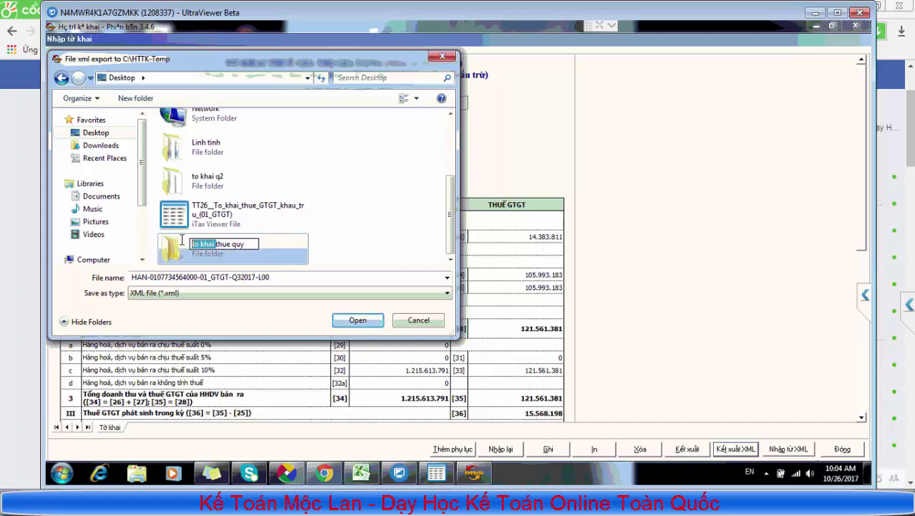
{"action": "type", "text": "bao ca"}
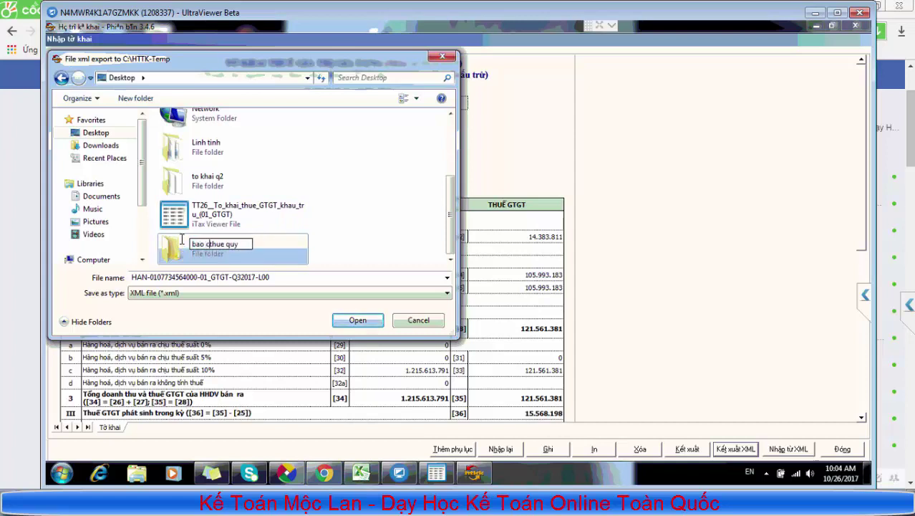
{"action": "type", "text": "o"}
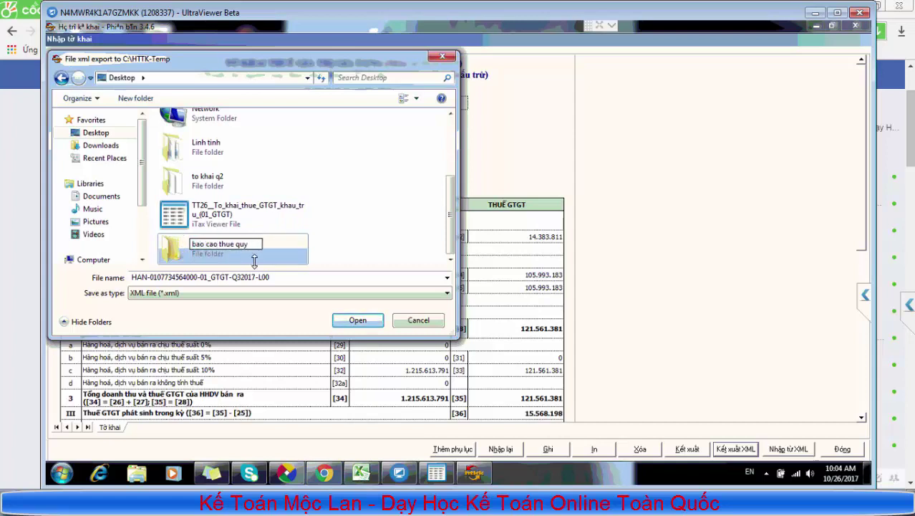
{"action": "left_click", "coordinate": [272, 257]}
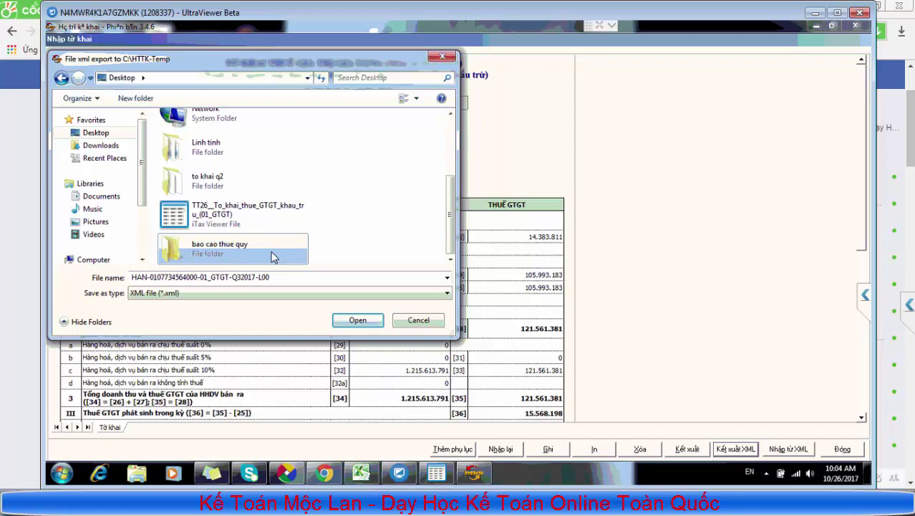
{"action": "double_click", "coordinate": [272, 256]}
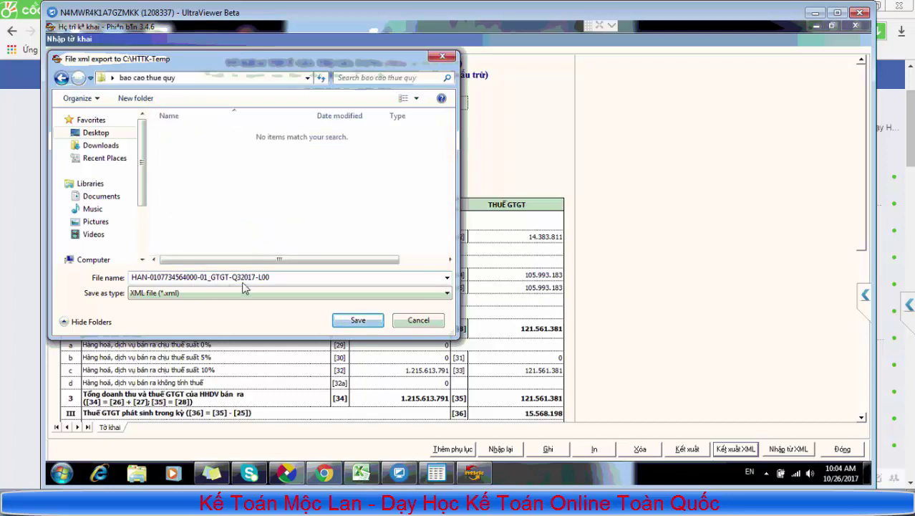
{"action": "left_click", "coordinate": [358, 320]}
{"action": "left_click", "coordinate": [460, 273]}
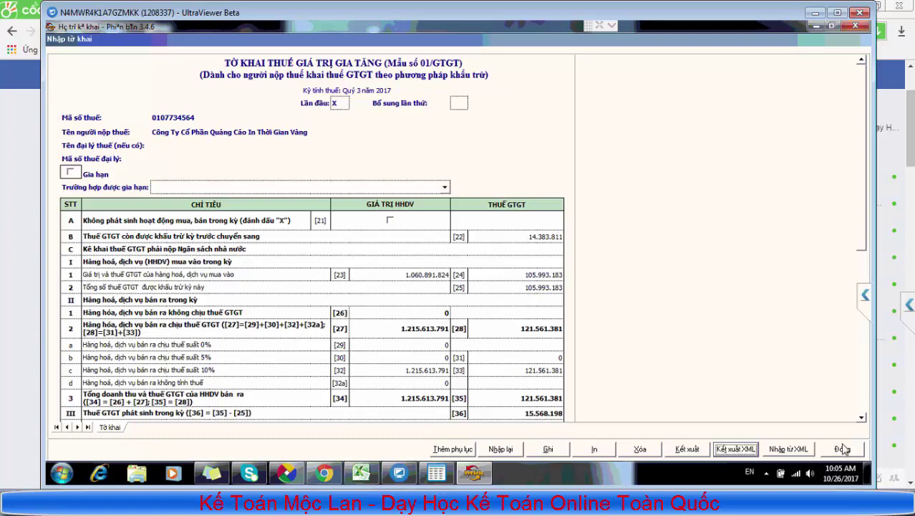
Close the VAT declaration form and open the BC26/AC invoice usage report under Hóa đơn
{"action": "left_click", "coordinate": [842, 448]}
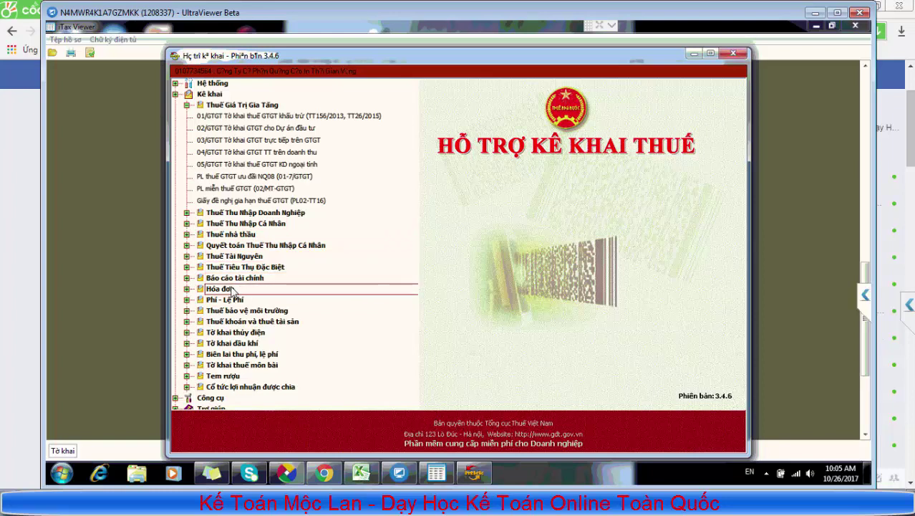
{"action": "left_click", "coordinate": [231, 289]}
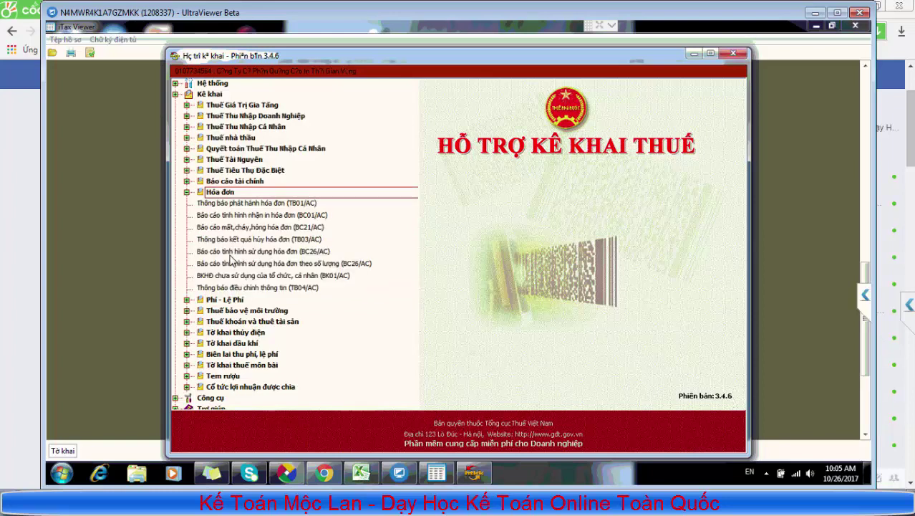
{"action": "left_click", "coordinate": [231, 252]}
{"action": "double_click", "coordinate": [233, 254]}
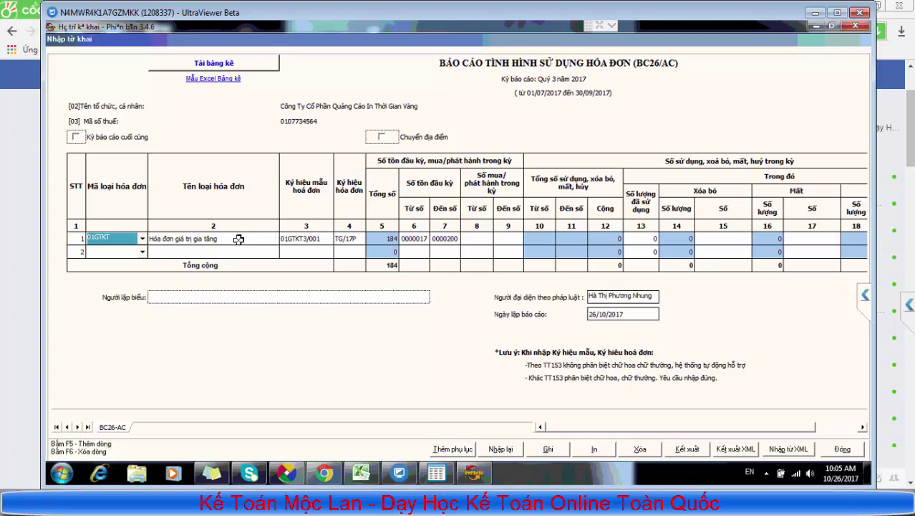
Close the BC26/AC report without saving and reselect it in the Hóa đơn group
{"action": "left_click", "coordinate": [847, 450]}
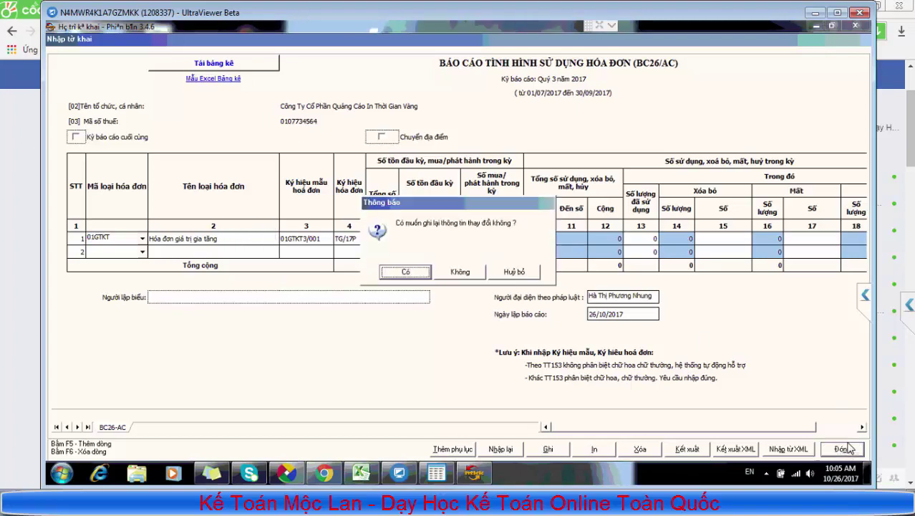
{"action": "left_click", "coordinate": [462, 273]}
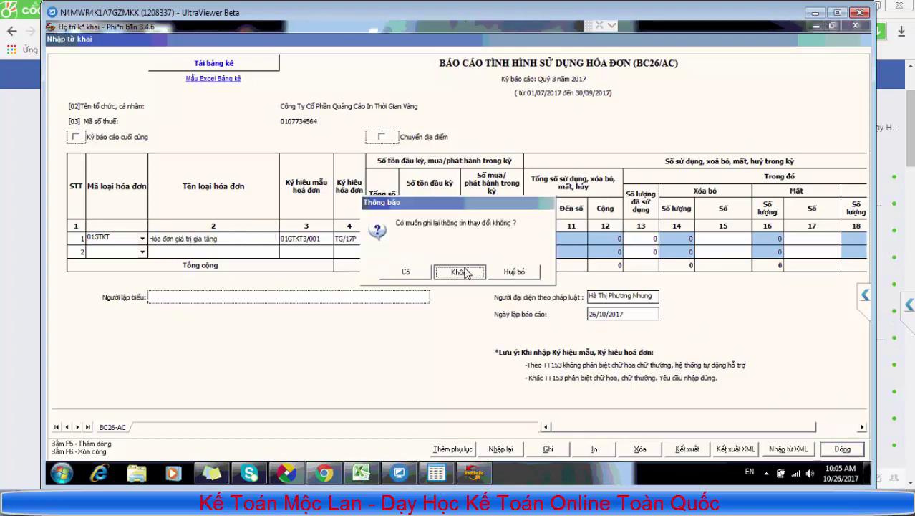
{"action": "left_click", "coordinate": [220, 193]}
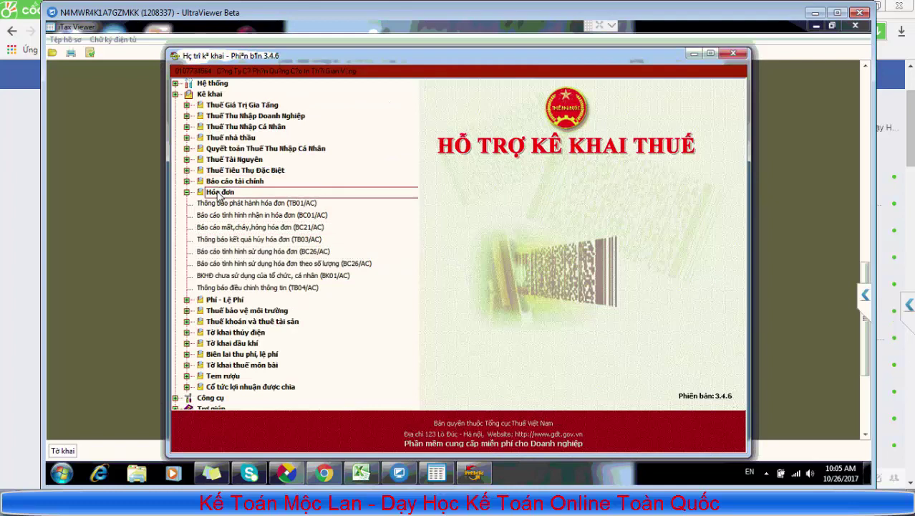
{"action": "left_click", "coordinate": [257, 252]}
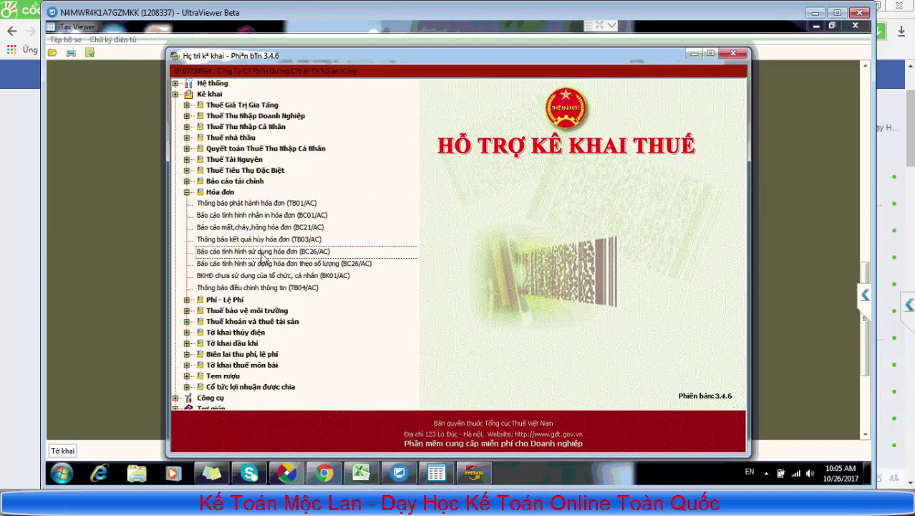
Open the BC26/AC invoice usage report for the Quý 3 2017 period
{"action": "double_click", "coordinate": [260, 252]}
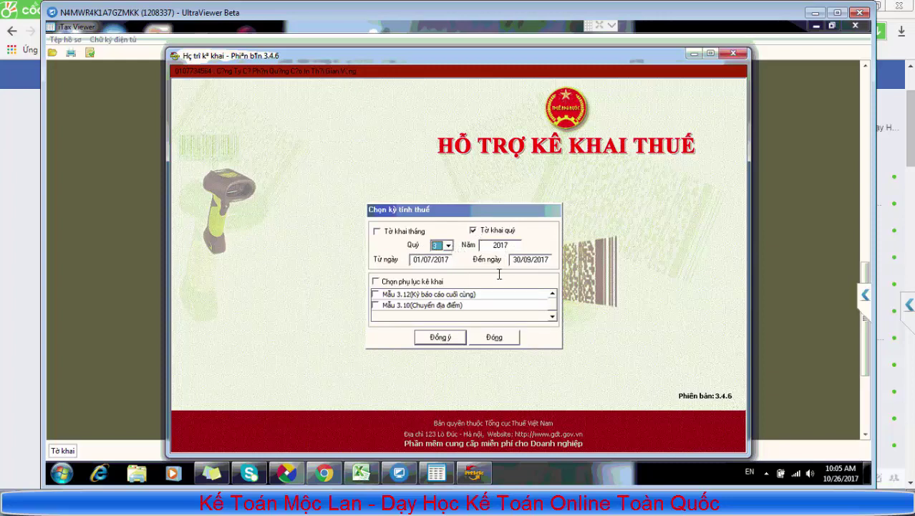
{"action": "left_click", "coordinate": [452, 343]}
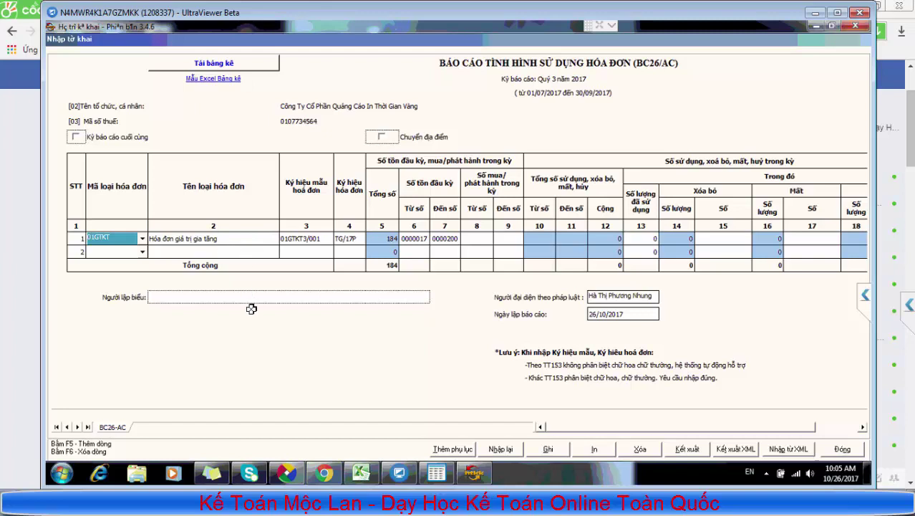
Load tracuuhoadon.gdt.gov.vn in a new Chrome tab
{"action": "left_click", "coordinate": [326, 473]}
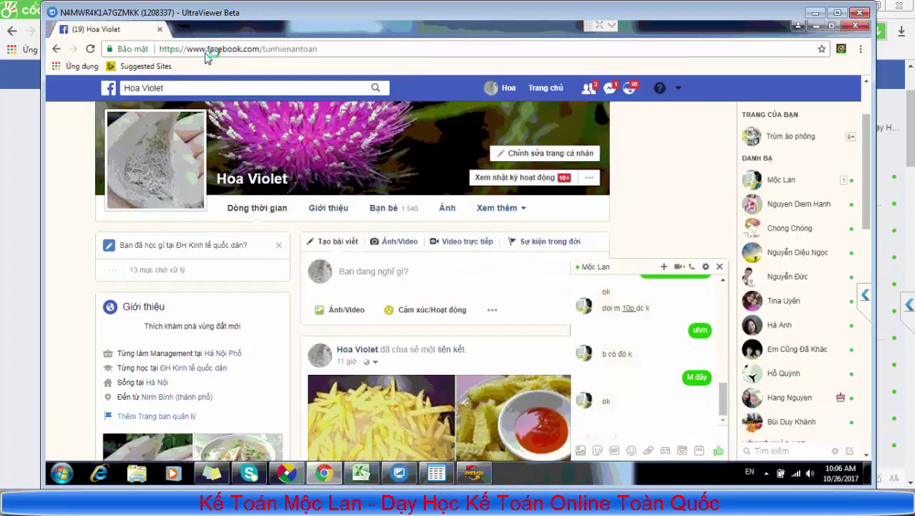
{"action": "key", "text": "ctrl+t"}
{"action": "type", "text": "tracuuhoad"}
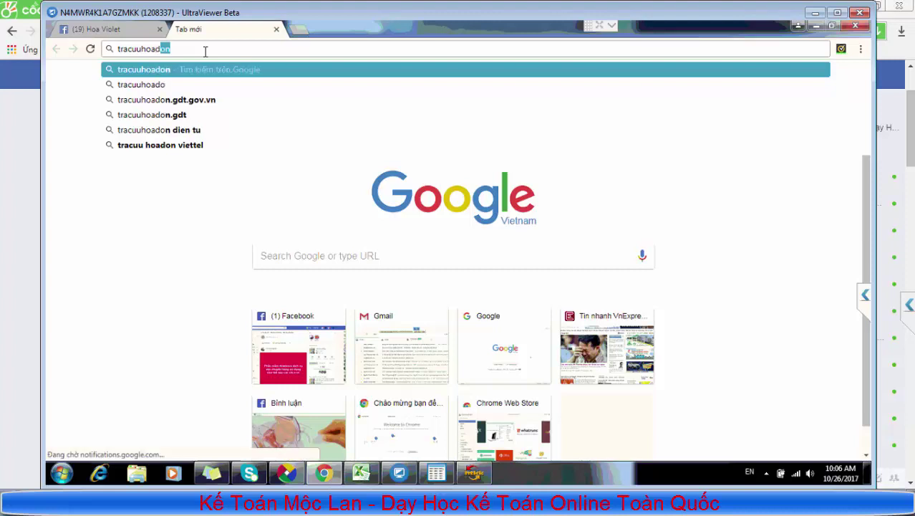
{"action": "type", "text": "on.gdt"}
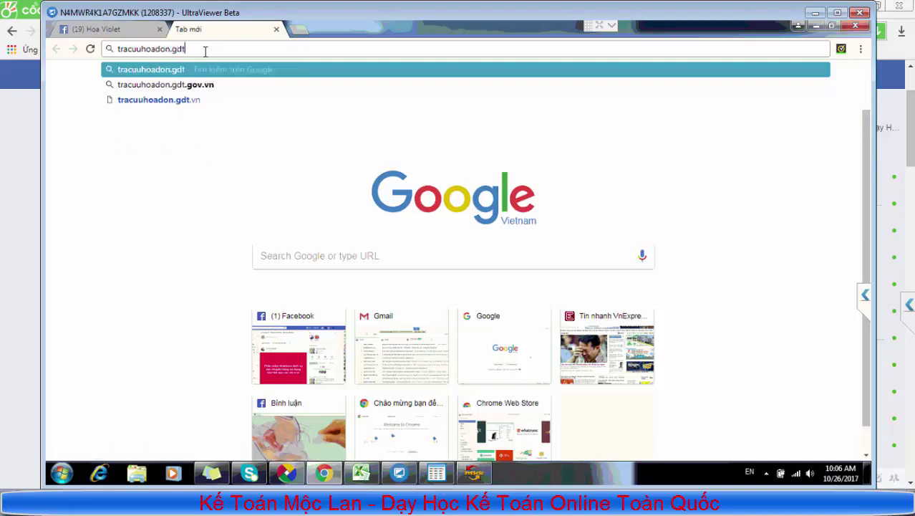
{"action": "type", "text": ".gov.v"}
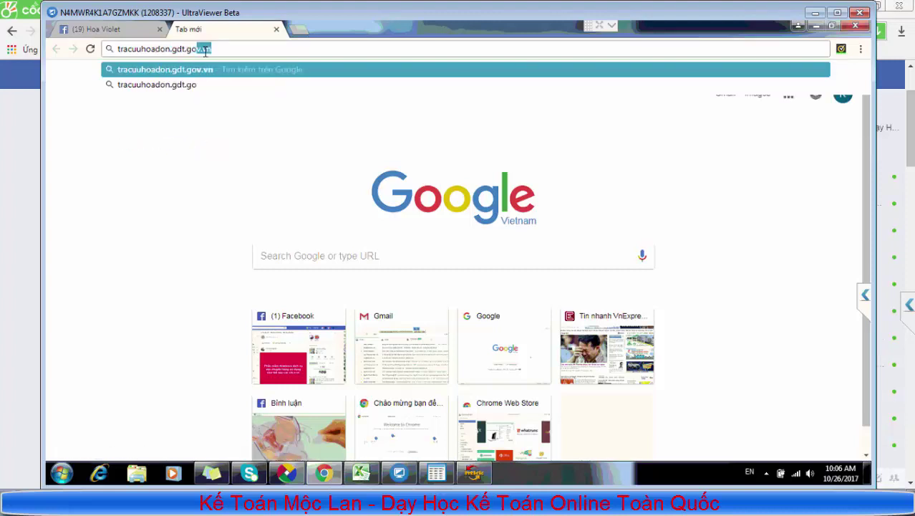
{"action": "type", "text": "n"}
{"action": "key", "text": "Return"}
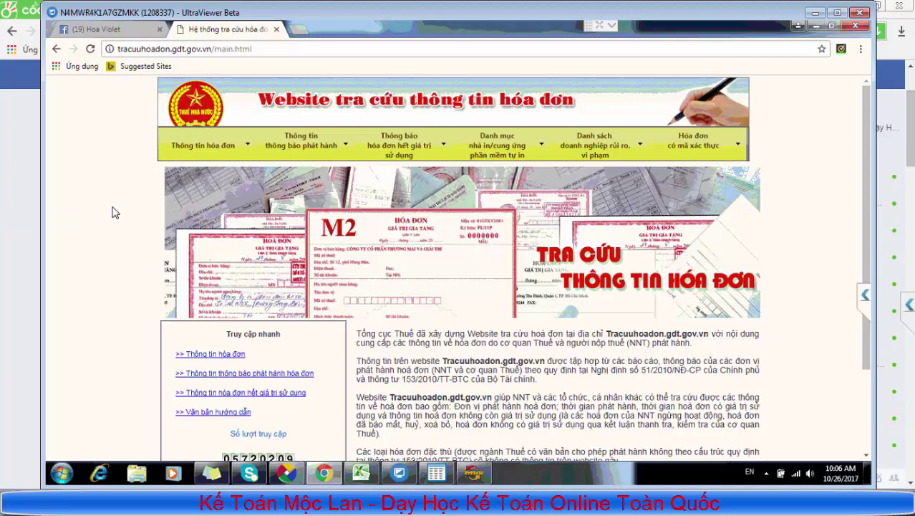
Look up organisation issuance notices for the company's tax code, 01/07/2017–30/09/2017, then return to HTKK
{"action": "mouse_move", "coordinate": [310, 150]}
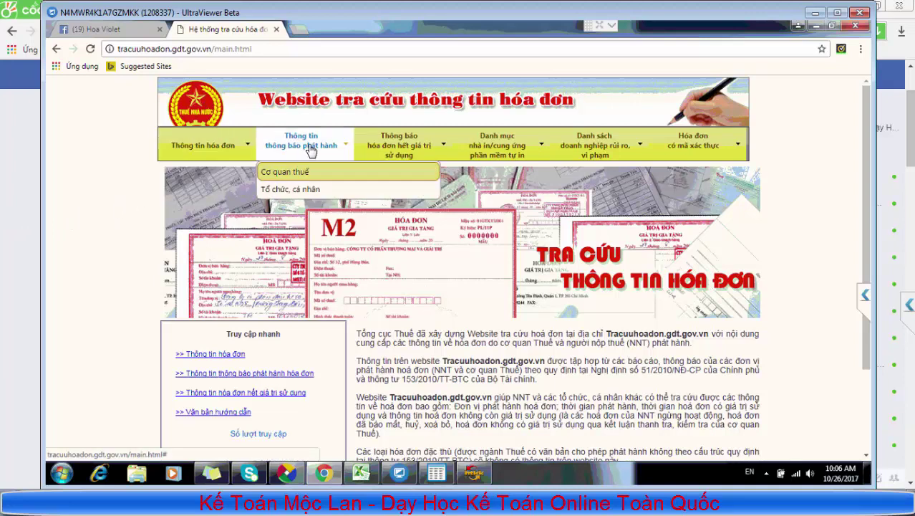
{"action": "left_click", "coordinate": [306, 191]}
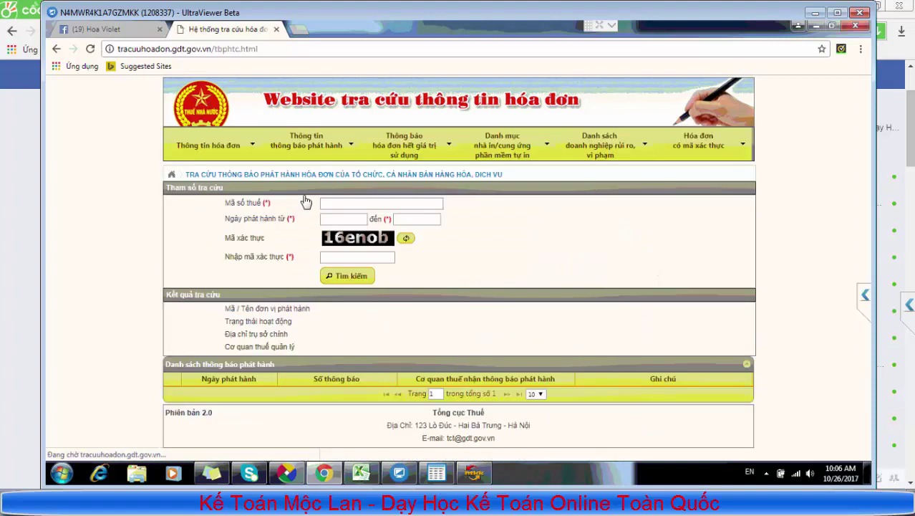
{"action": "left_click", "coordinate": [337, 202]}
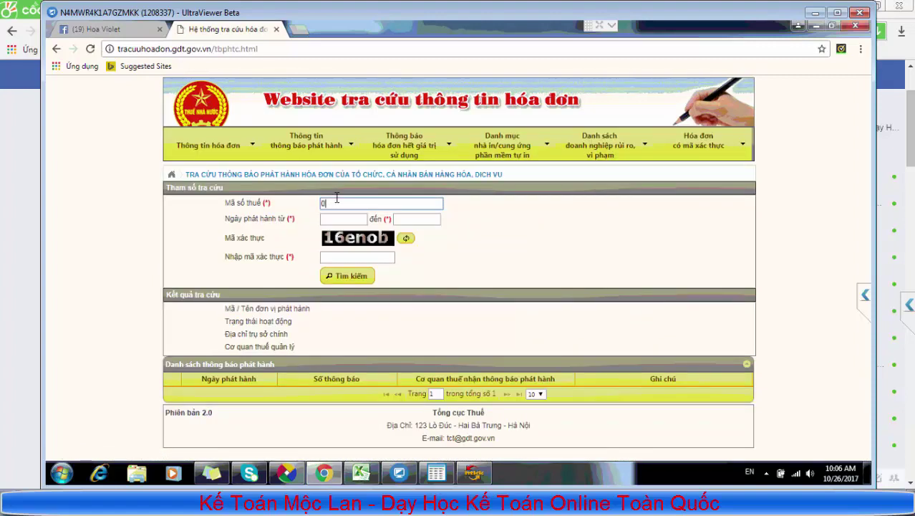
{"action": "left_click", "coordinate": [346, 218]}
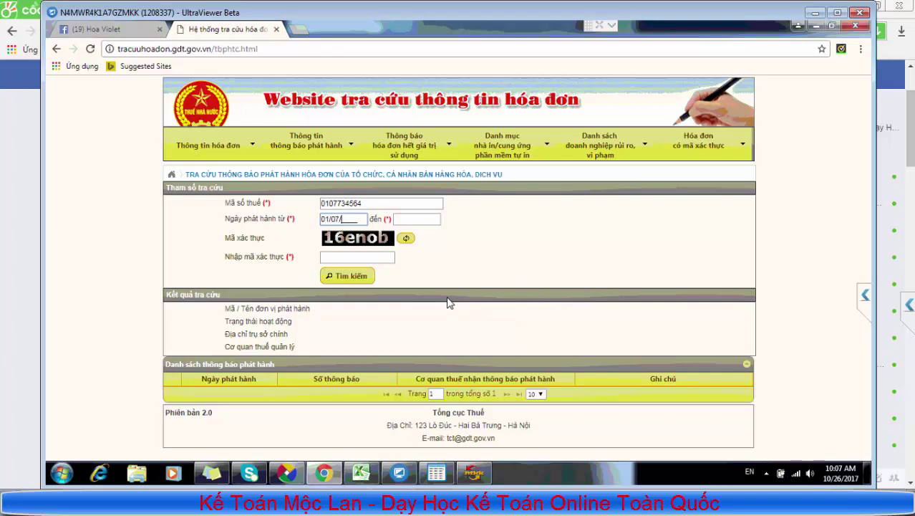
{"action": "type", "text": "17"}
{"action": "key", "text": "Tab"}
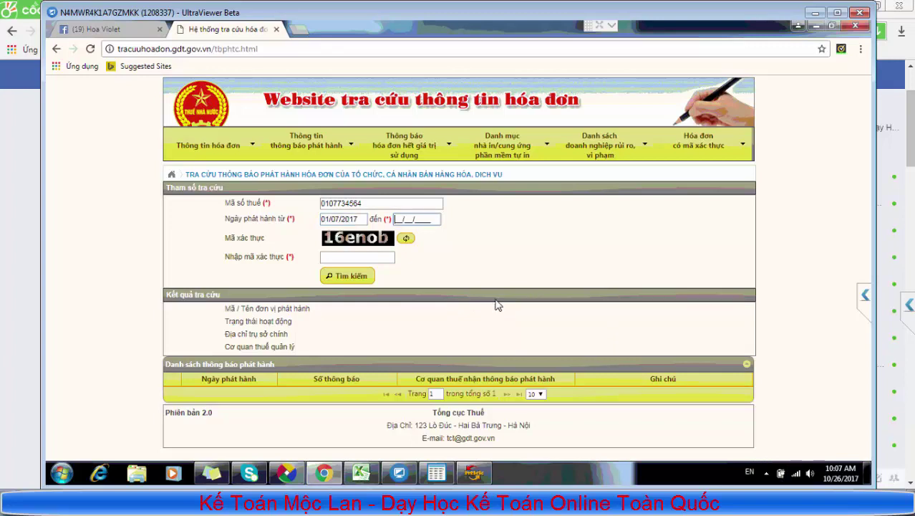
{"action": "type", "text": "30092017"}
{"action": "left_click", "coordinate": [344, 254]}
{"action": "type", "text": "16enob"}
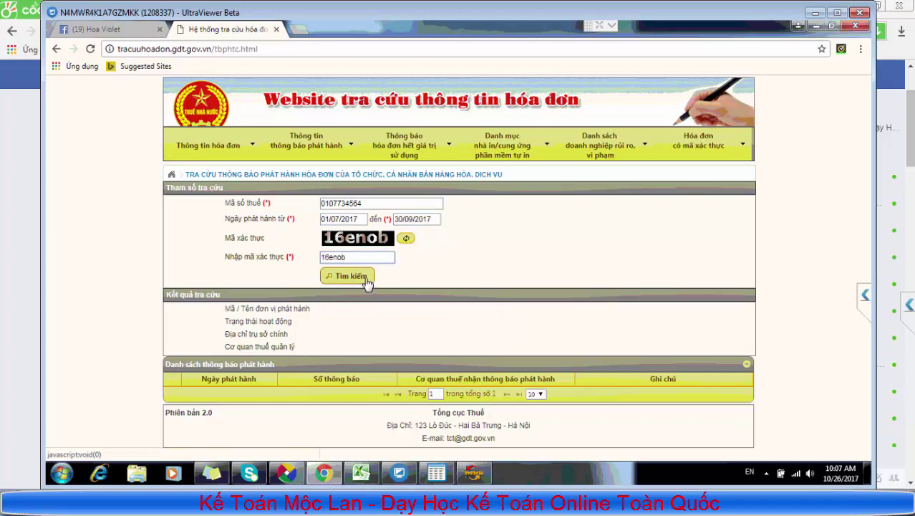
{"action": "left_click", "coordinate": [364, 282]}
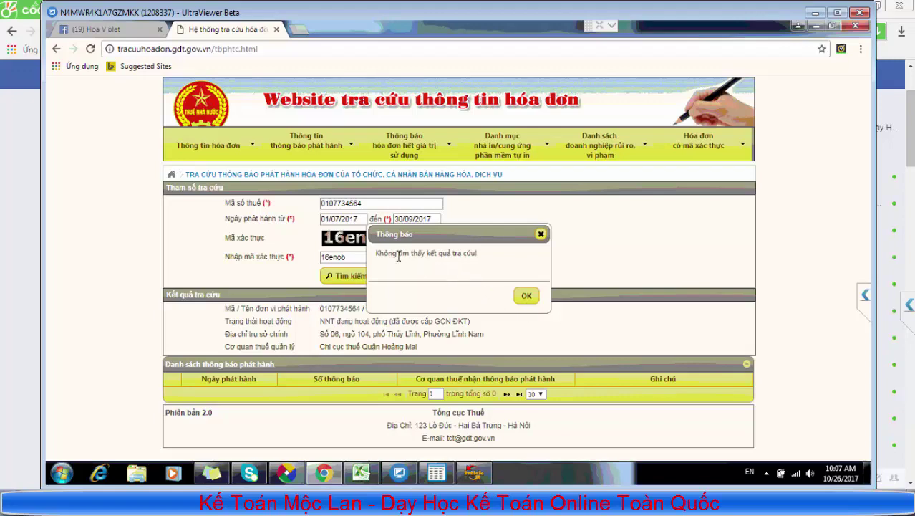
{"action": "left_click", "coordinate": [473, 472]}
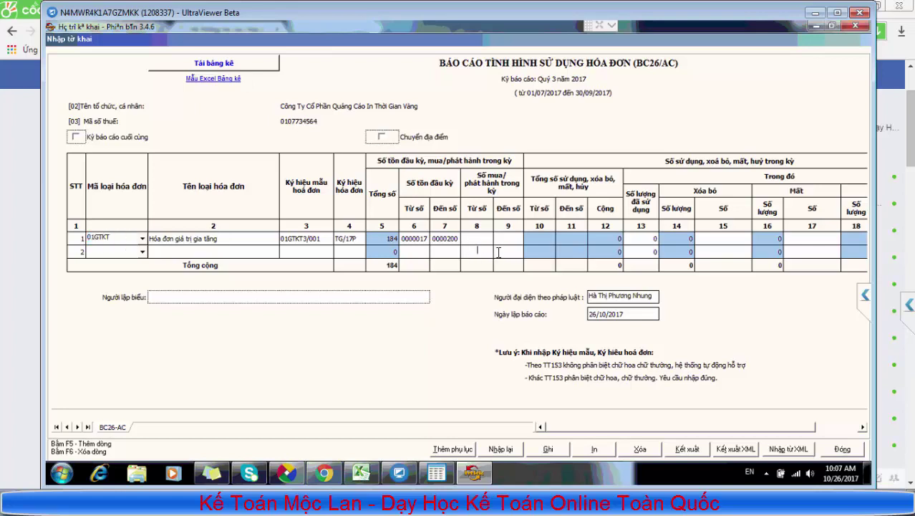
Delete the empty second row from the BC26/AC invoice table with F6
{"action": "left_click", "coordinate": [185, 239]}
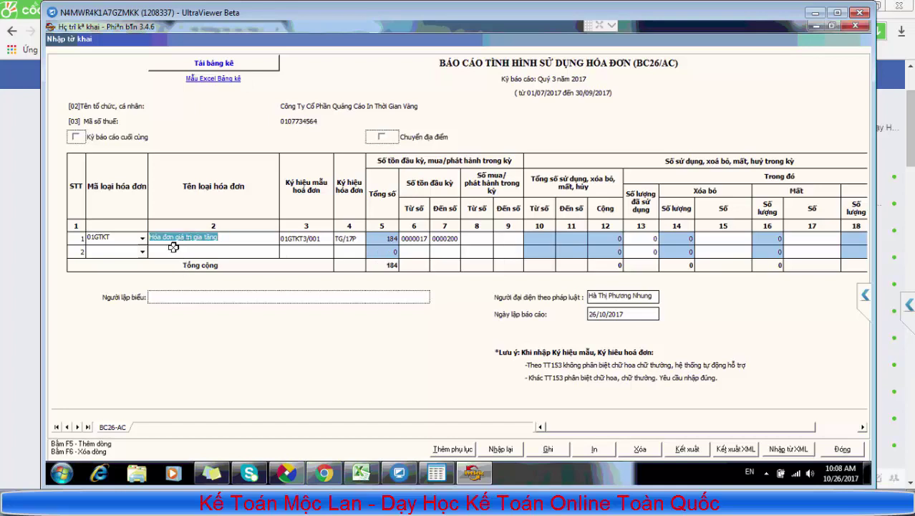
{"action": "left_click", "coordinate": [174, 247]}
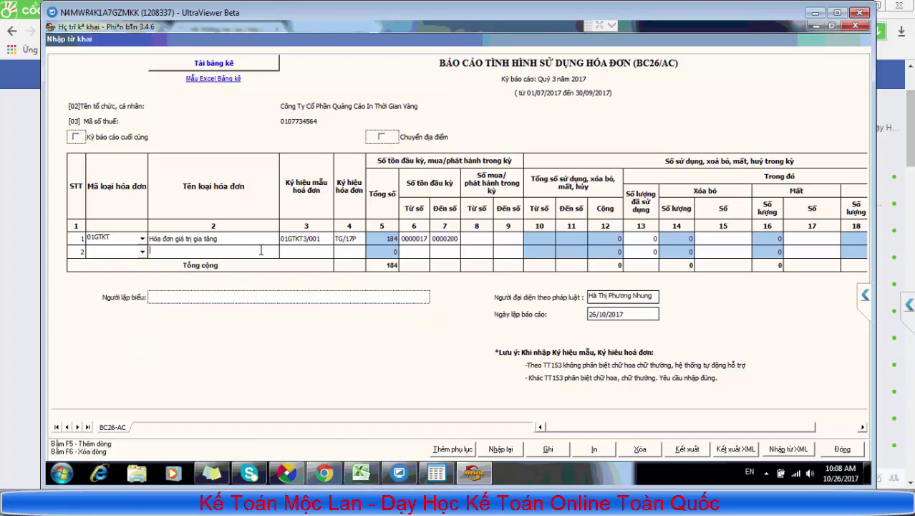
{"action": "key", "text": "F6"}
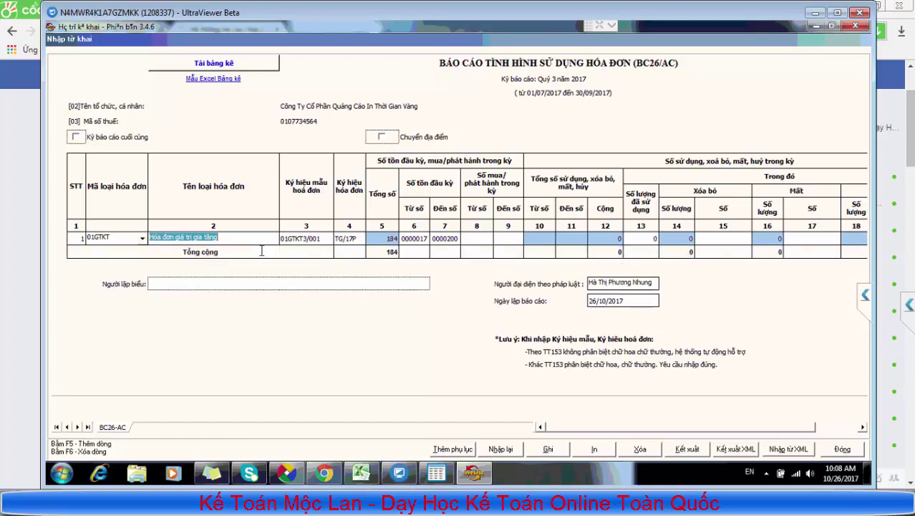
Review row 1's values: form 01GTKT3/001, series TG/17P, starting number 0000017
{"action": "left_click", "coordinate": [307, 237]}
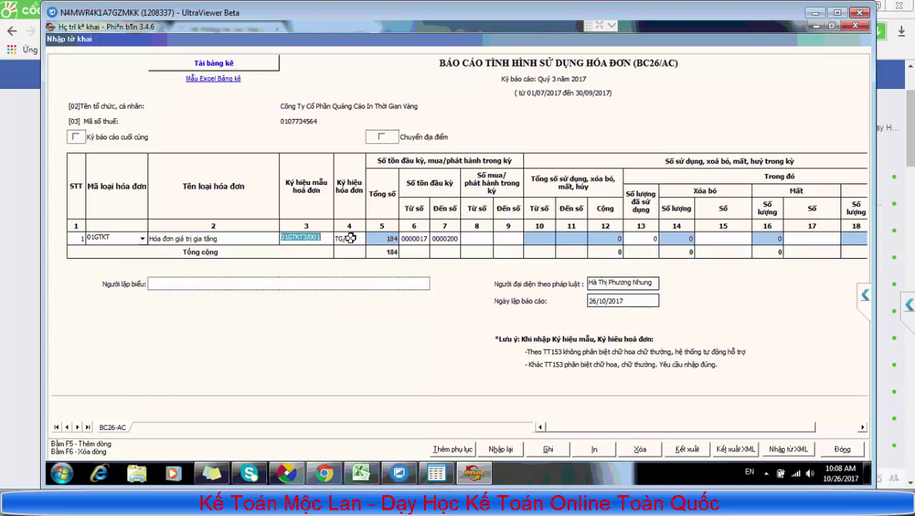
{"action": "left_click", "coordinate": [351, 238]}
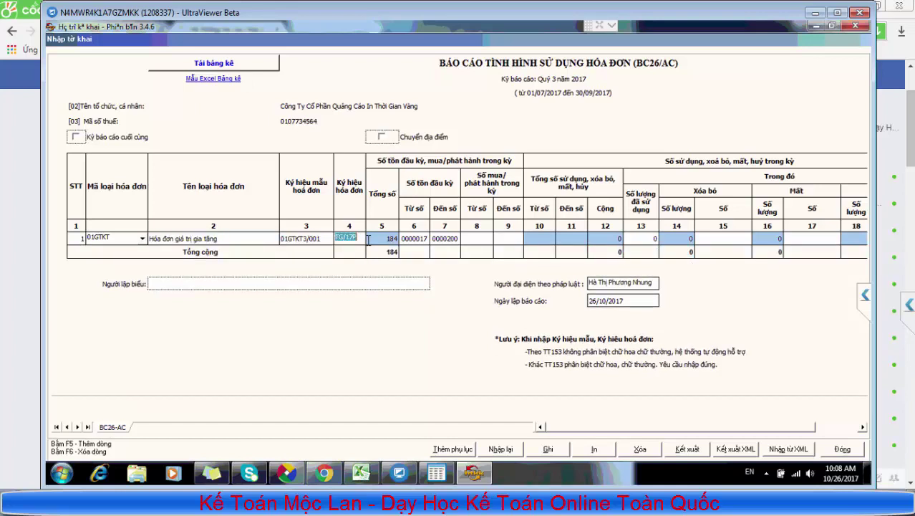
{"action": "left_click", "coordinate": [425, 239]}
{"action": "left_click", "coordinate": [425, 238]}
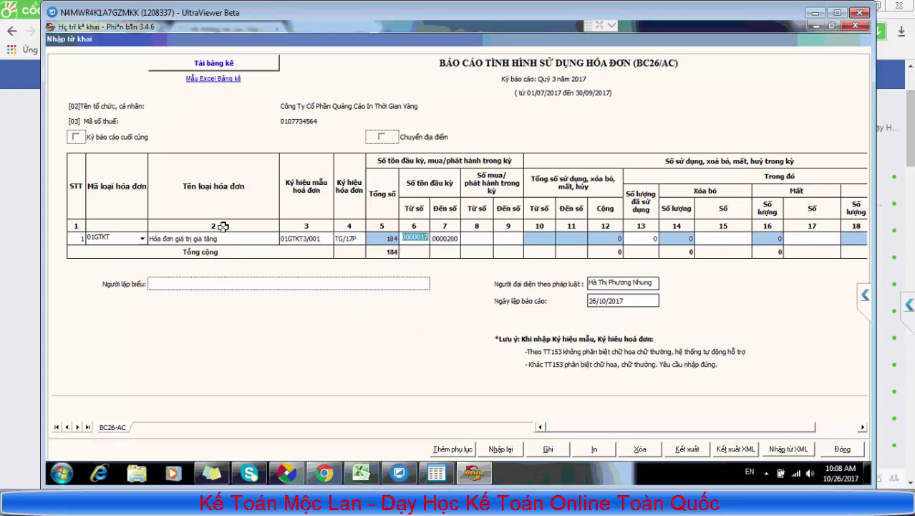
{"action": "left_click", "coordinate": [308, 239]}
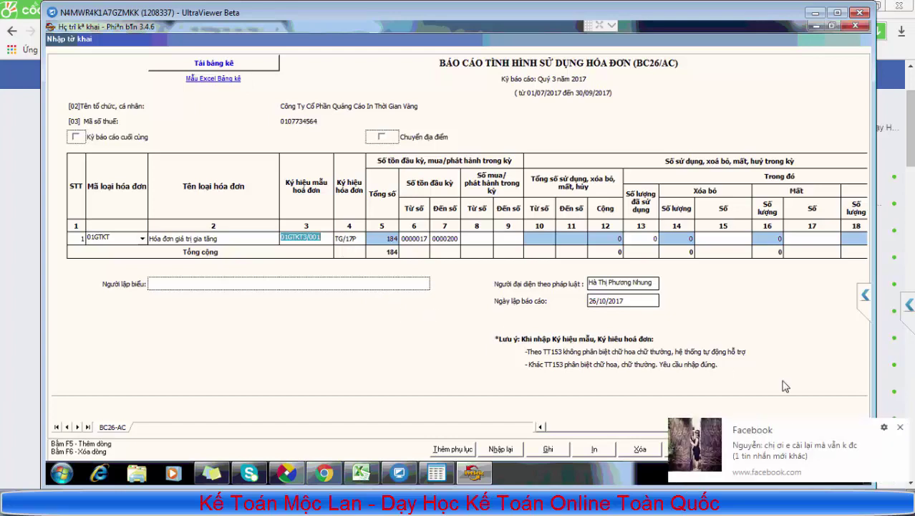
{"action": "left_click", "coordinate": [900, 428]}
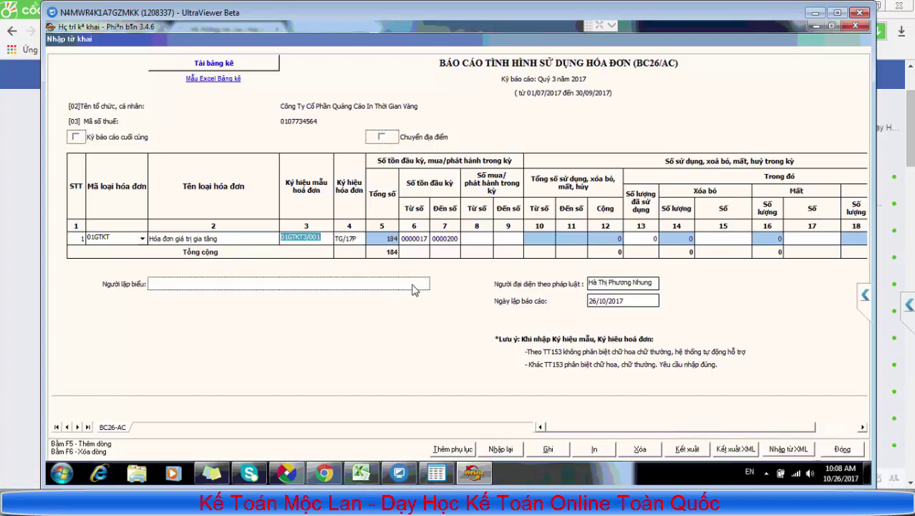
{"action": "left_click", "coordinate": [345, 237]}
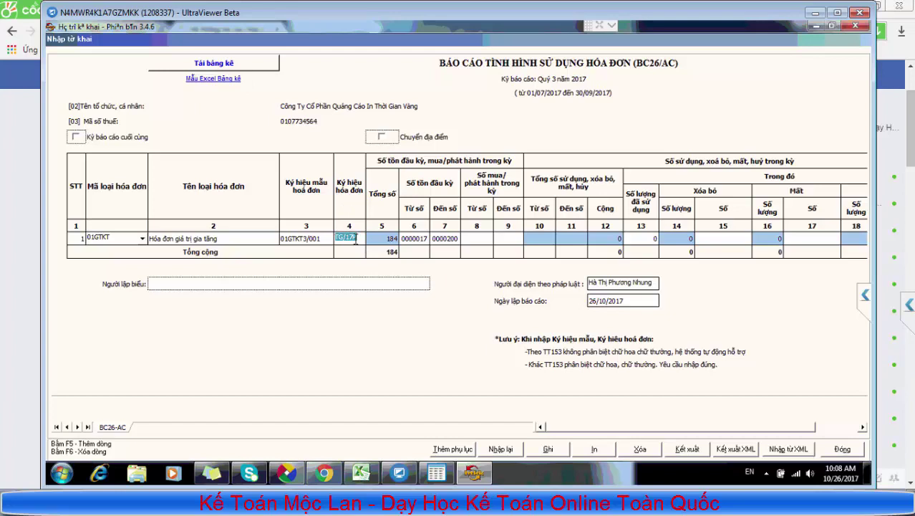
{"action": "left_click", "coordinate": [415, 237]}
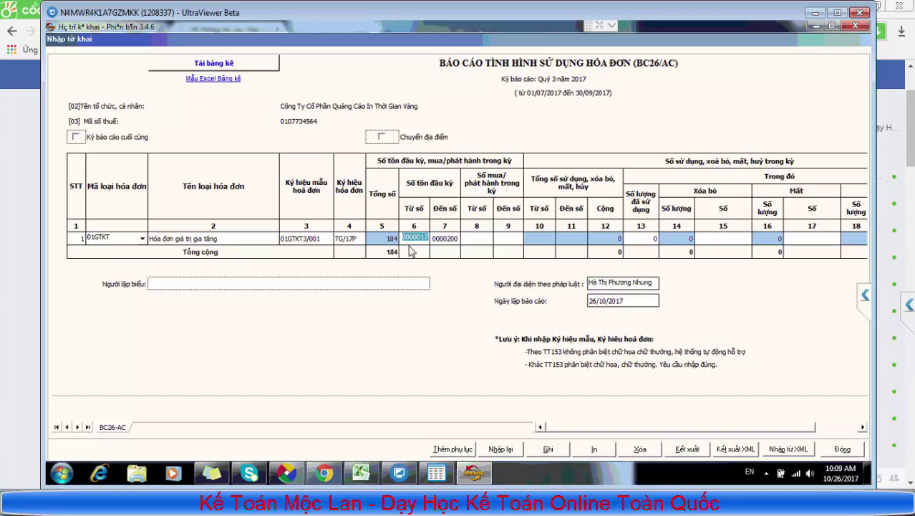
Inspect row 1's invoice series TG/17P and its starting number 0000017
{"action": "left_click", "coordinate": [347, 238]}
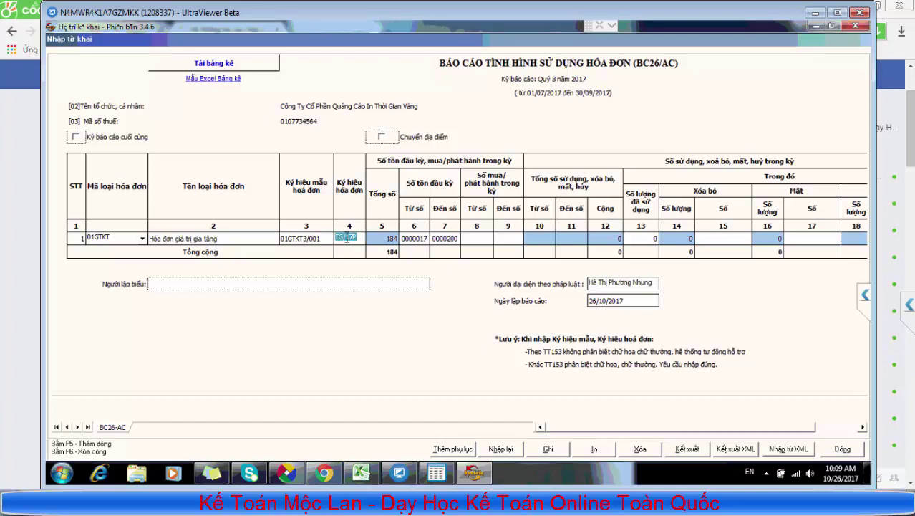
{"action": "left_click", "coordinate": [345, 237]}
{"action": "left_click_drag", "start_coordinate": [346, 237], "coordinate": [354, 237]}
{"action": "left_click", "coordinate": [404, 237]}
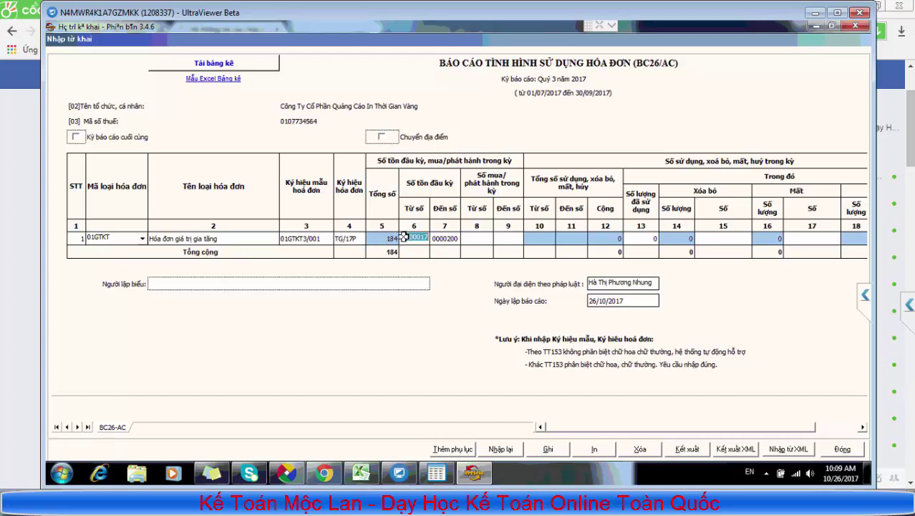
{"action": "left_click", "coordinate": [360, 240]}
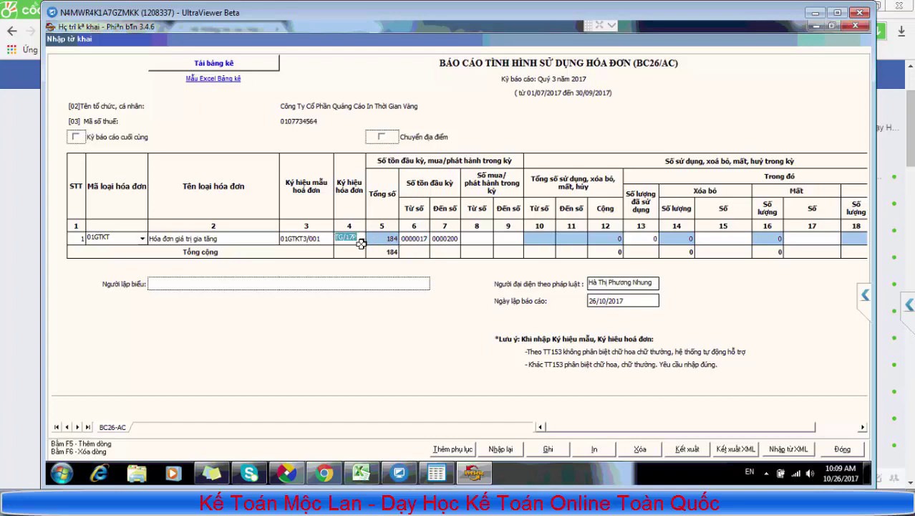
{"action": "left_click", "coordinate": [412, 239]}
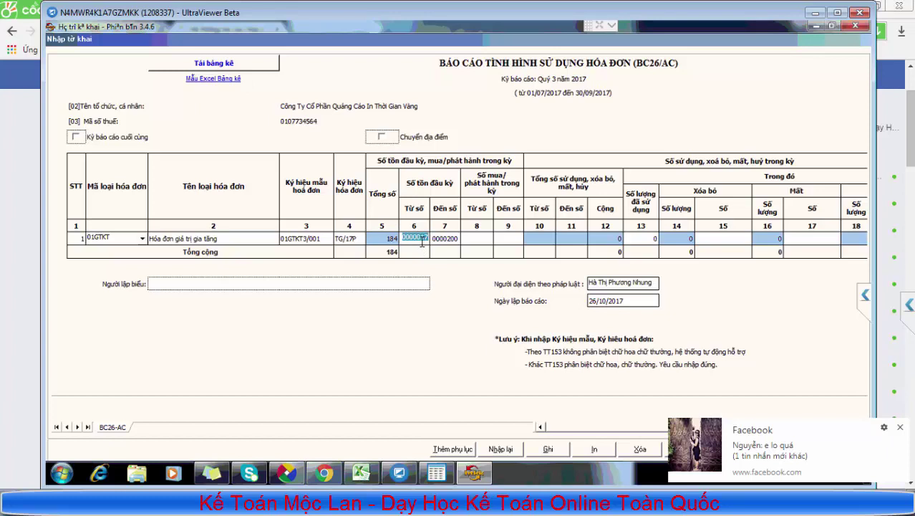
Check range 0000017–0000200 and columns 8–13, then view the VAT declaration in iTax Viewer
{"action": "left_click", "coordinate": [437, 239]}
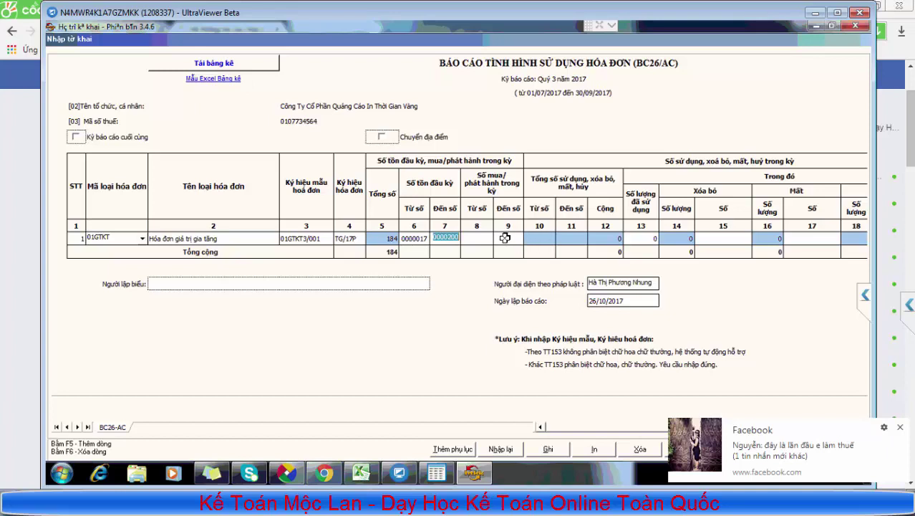
{"action": "left_click", "coordinate": [505, 237]}
{"action": "left_click", "coordinate": [418, 238]}
{"action": "left_click", "coordinate": [439, 239]}
{"action": "left_click", "coordinate": [484, 238]}
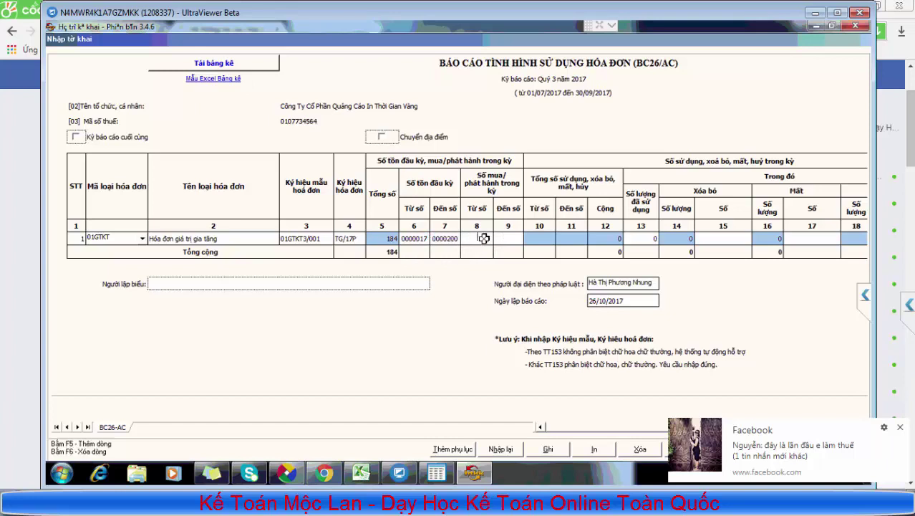
{"action": "left_click", "coordinate": [647, 238]}
{"action": "left_click", "coordinate": [436, 472]}
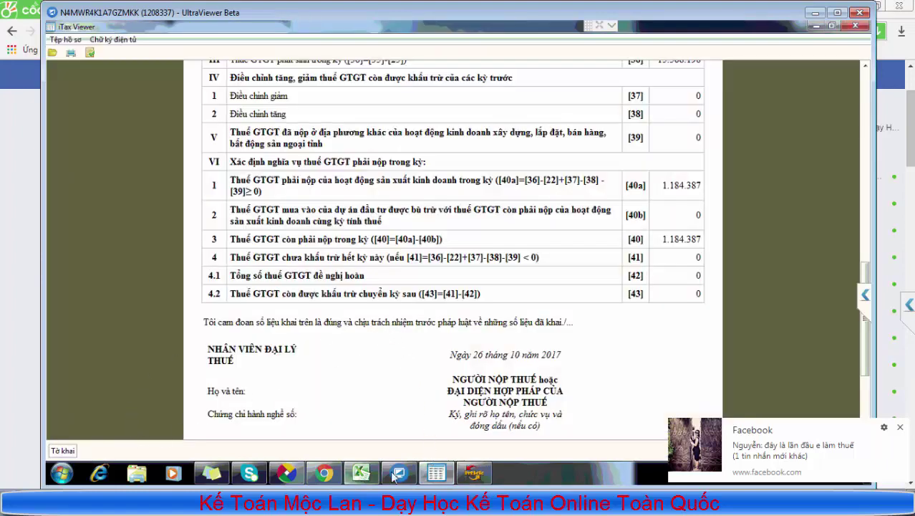
Close the VAT declaration's print preview and review the PL 01-1/GTGT sales invoice list
{"action": "left_click", "coordinate": [287, 473]}
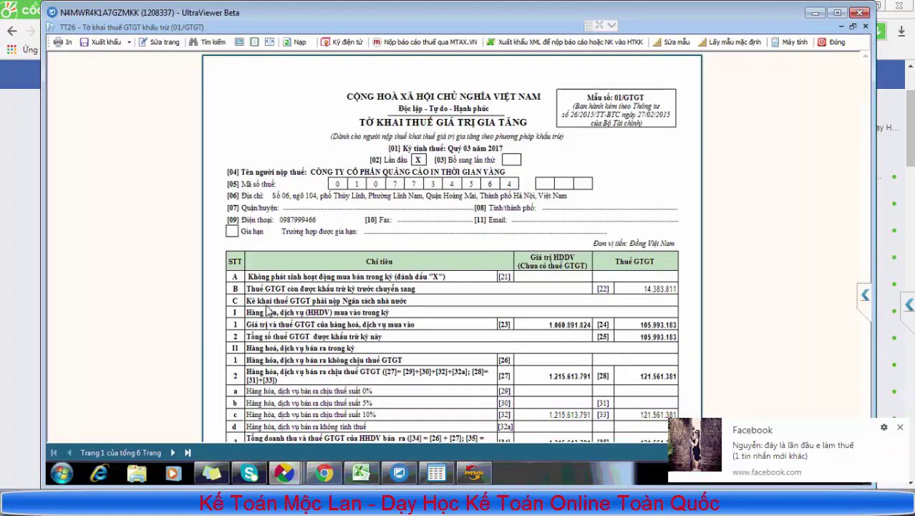
{"action": "left_click", "coordinate": [838, 43]}
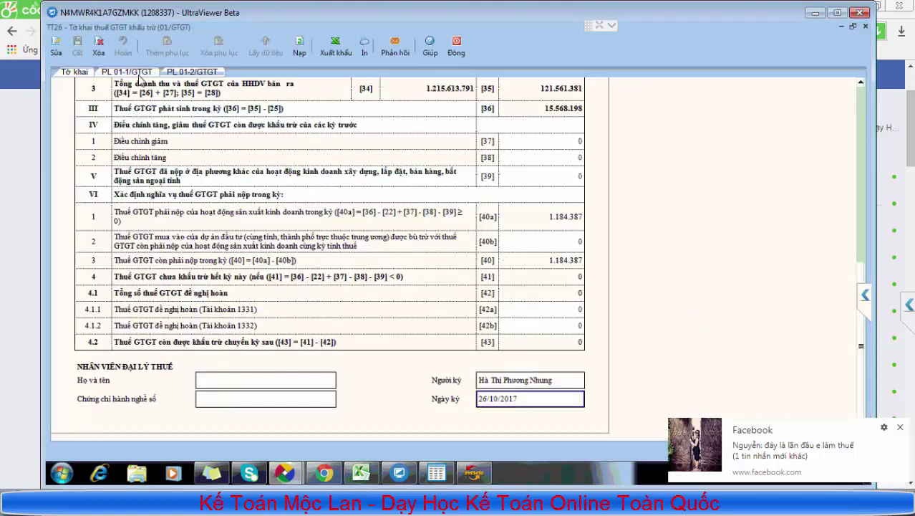
{"action": "left_click", "coordinate": [141, 74]}
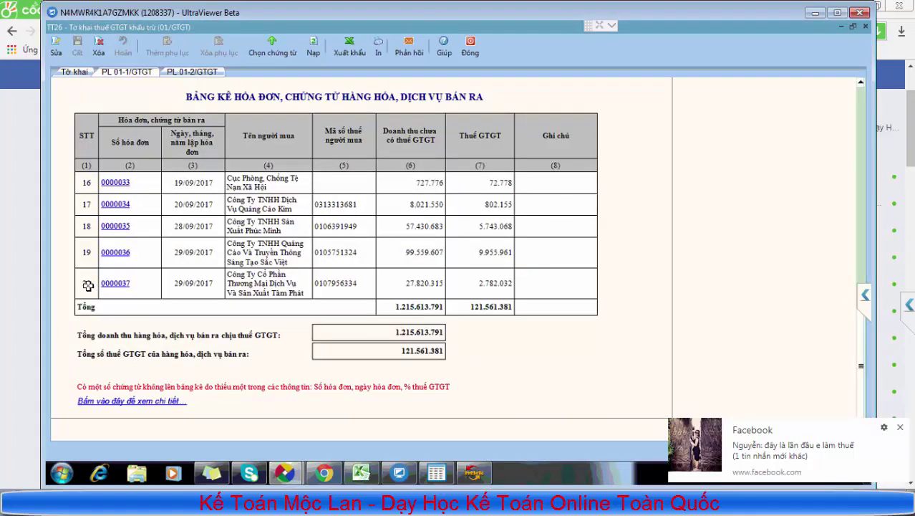
{"action": "scroll", "coordinate": [88, 285], "scroll_direction": "up", "scroll_amount": 10}
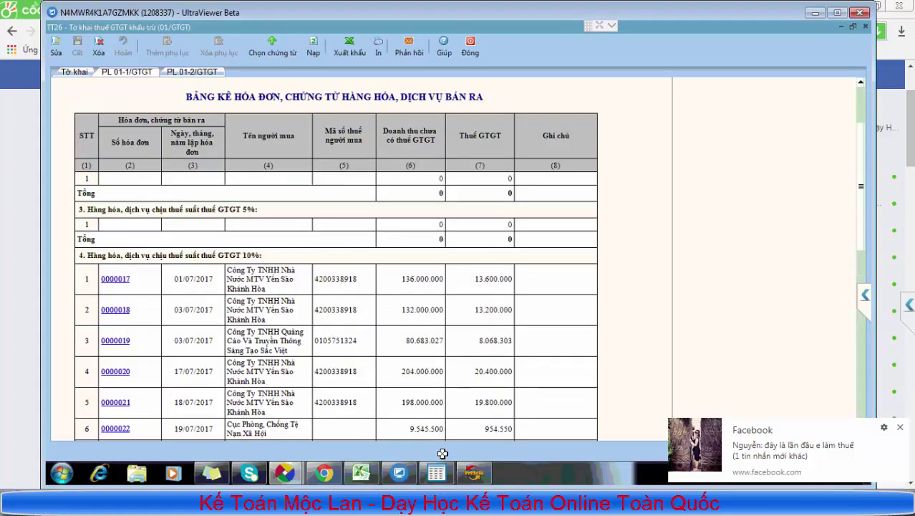
Enter 20 invoices used in column 13 of BC26/AC, rechecking the sales invoice list
{"action": "left_click", "coordinate": [481, 467]}
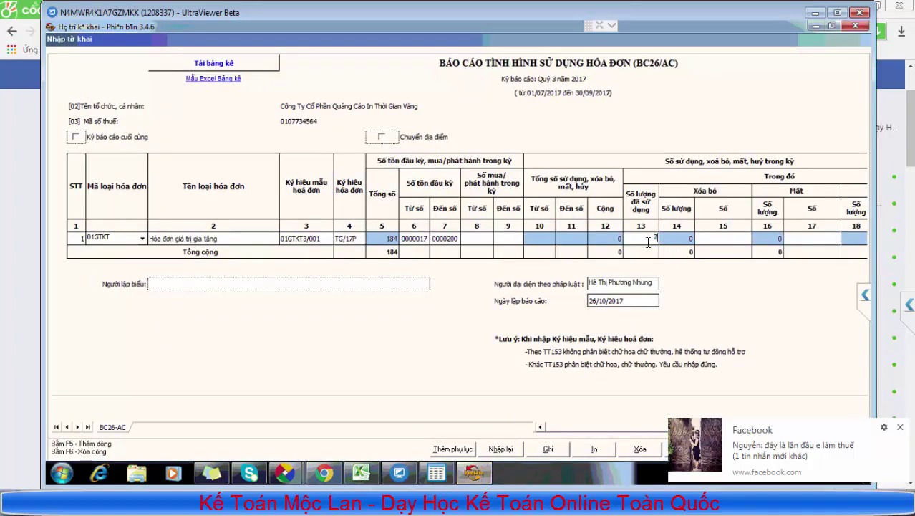
{"action": "left_click", "coordinate": [725, 241]}
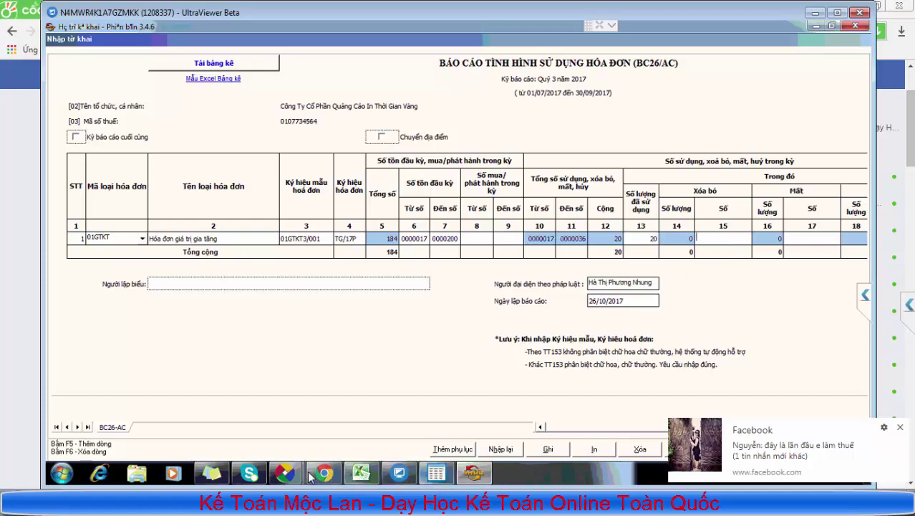
{"action": "mouse_move", "coordinate": [298, 473]}
{"action": "left_click", "coordinate": [173, 387]}
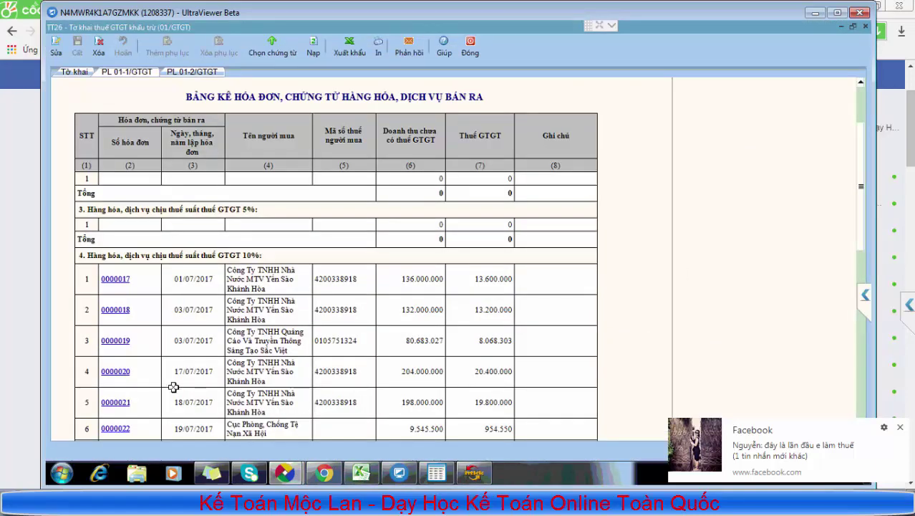
{"action": "scroll", "coordinate": [173, 387], "scroll_direction": "down", "scroll_amount": 3}
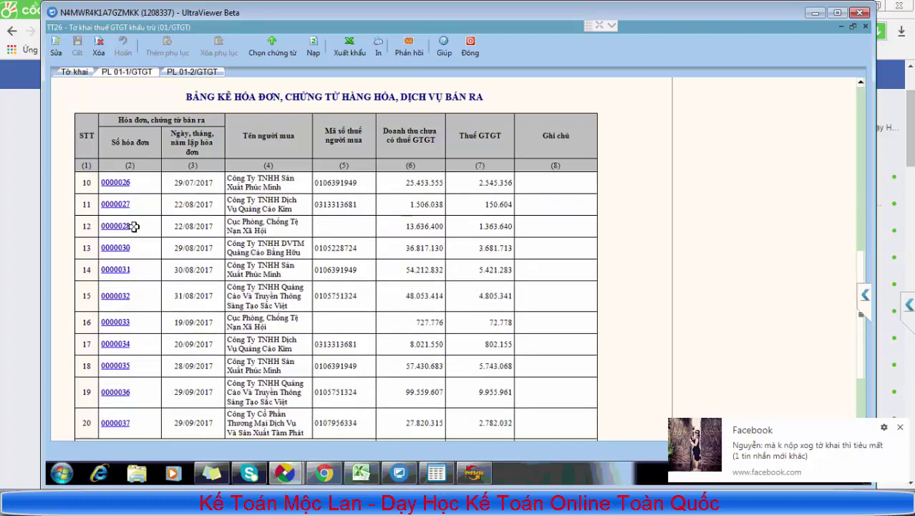
{"action": "left_click", "coordinate": [473, 472]}
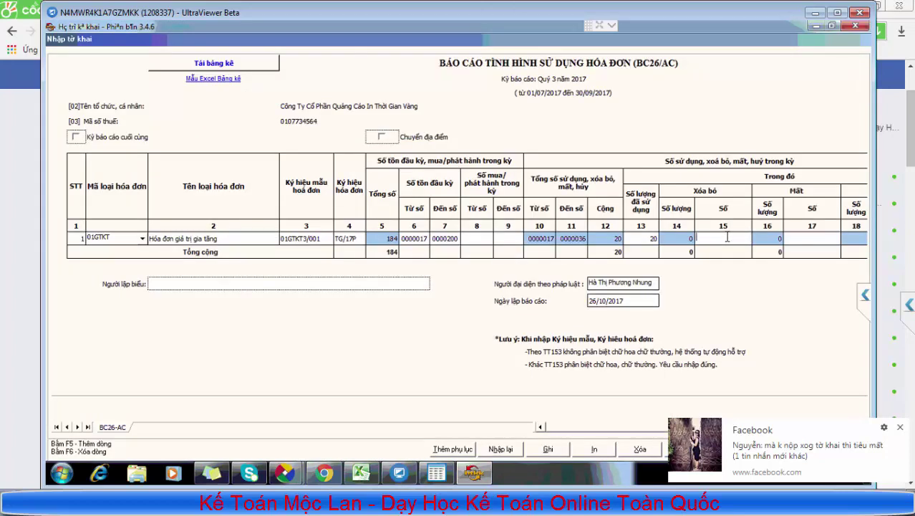
Record invoice 0000029 as cancelled, giving usage 0000017–0000037 (21) and closing stock 0000038–0000200
{"action": "left_click", "coordinate": [726, 236]}
{"action": "type", "text": "0000029"}
{"action": "left_click", "coordinate": [808, 241]}
{"action": "left_click", "coordinate": [898, 429]}
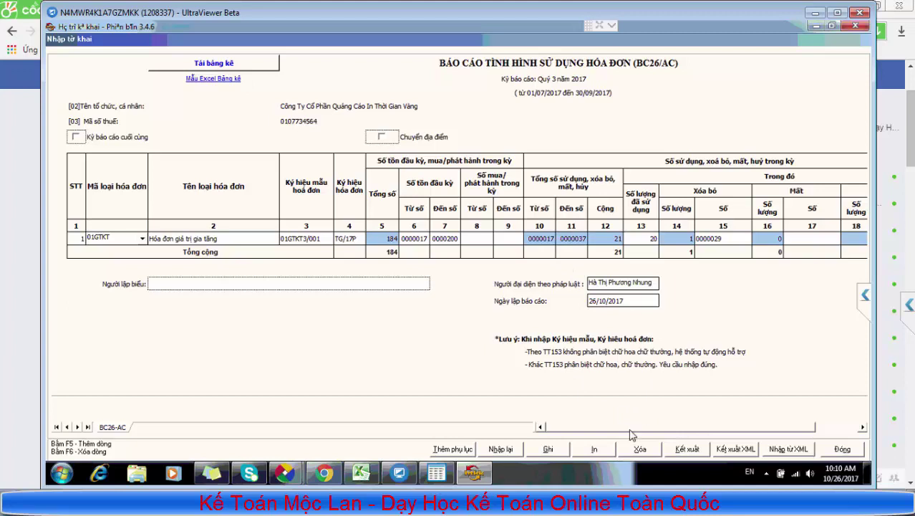
{"action": "left_click_drag", "start_coordinate": [630, 433], "coordinate": [761, 439]}
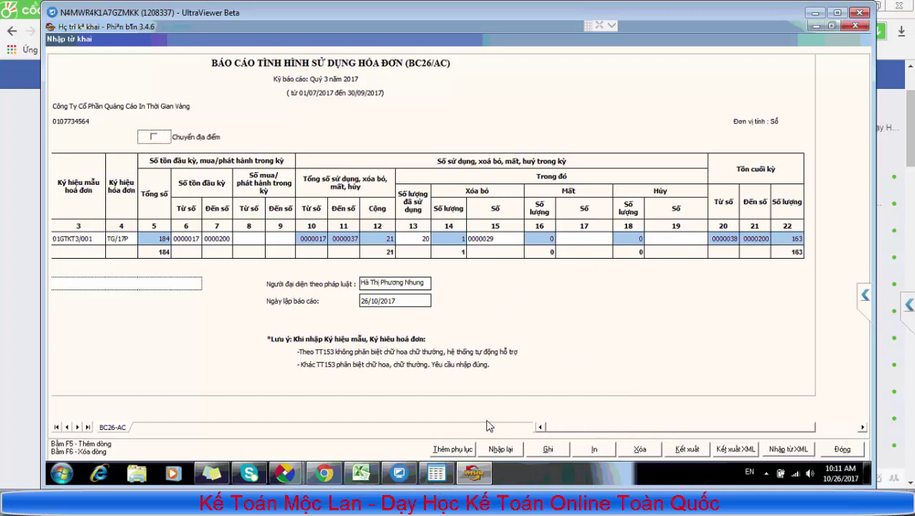
Save the Q3 2017 BC26/AC invoice usage report and acknowledge the success message
{"action": "left_click", "coordinate": [212, 238]}
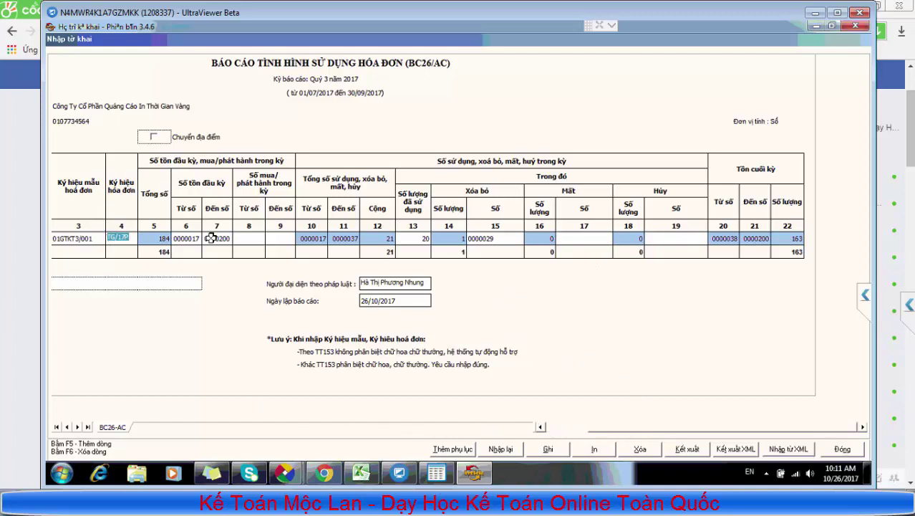
{"action": "left_click", "coordinate": [548, 449]}
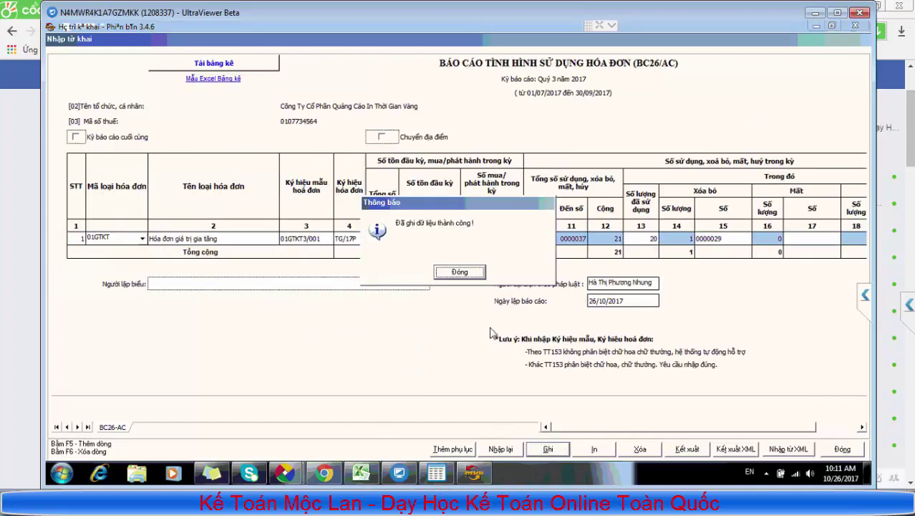
{"action": "left_click", "coordinate": [473, 270]}
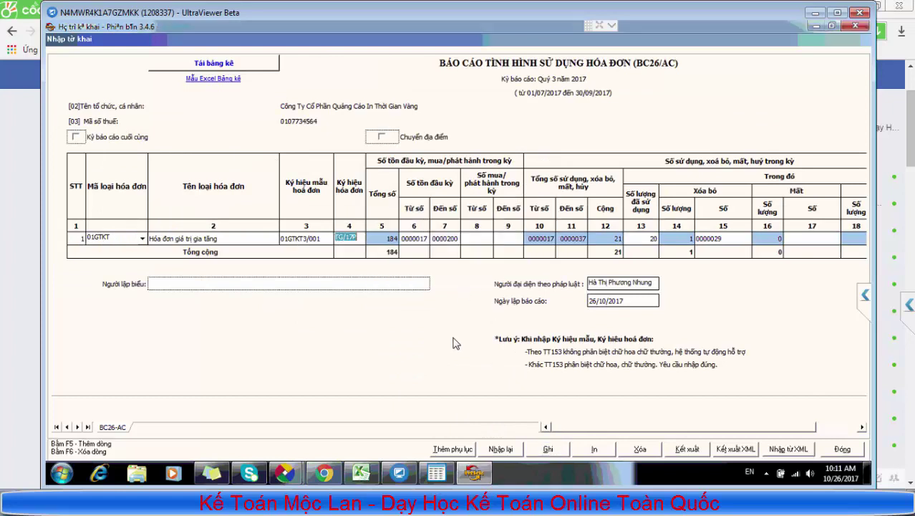
{"action": "left_click", "coordinate": [745, 454]}
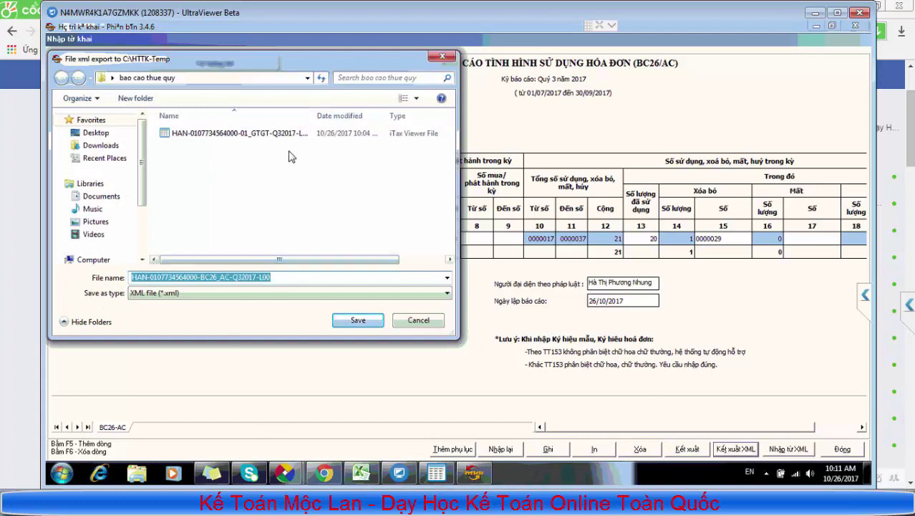
Save the BC26/AC XML export under its default name in bao cao thue quy
{"action": "left_click", "coordinate": [358, 320]}
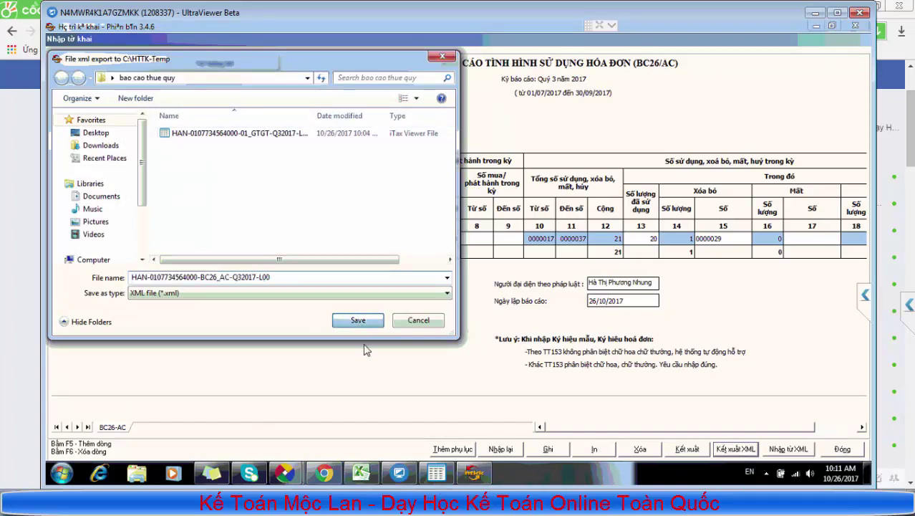
{"action": "left_click", "coordinate": [458, 274]}
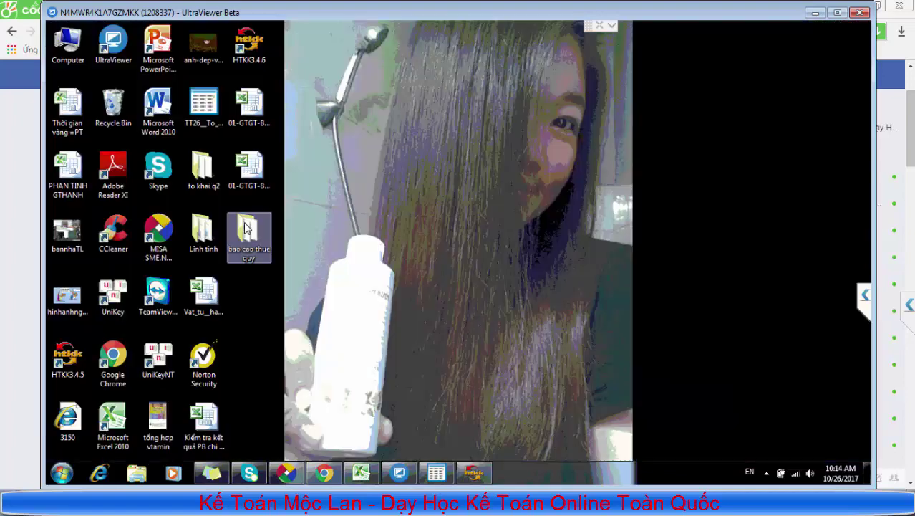
Confirm the bao cao thue quy folder holds the 01_GTGT and BC26_AC exports
{"action": "double_click", "coordinate": [245, 176]}
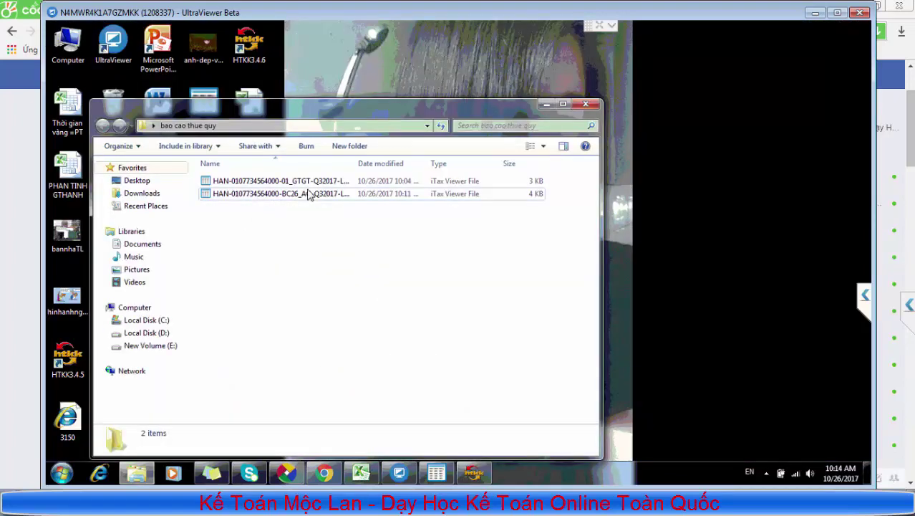
{"action": "left_click", "coordinate": [313, 195]}
{"action": "left_click", "coordinate": [320, 184]}
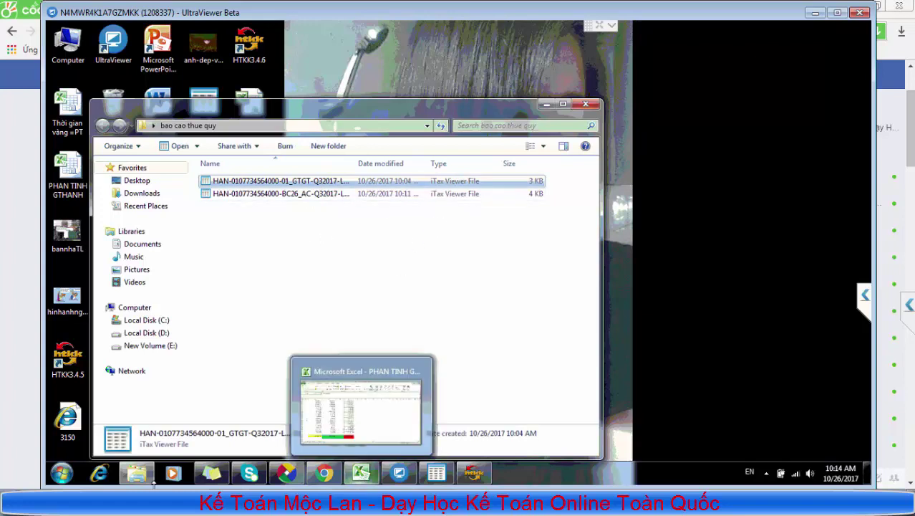
Search the Start menu for 'int' to launch Internet Explorer
{"action": "left_click", "coordinate": [69, 463]}
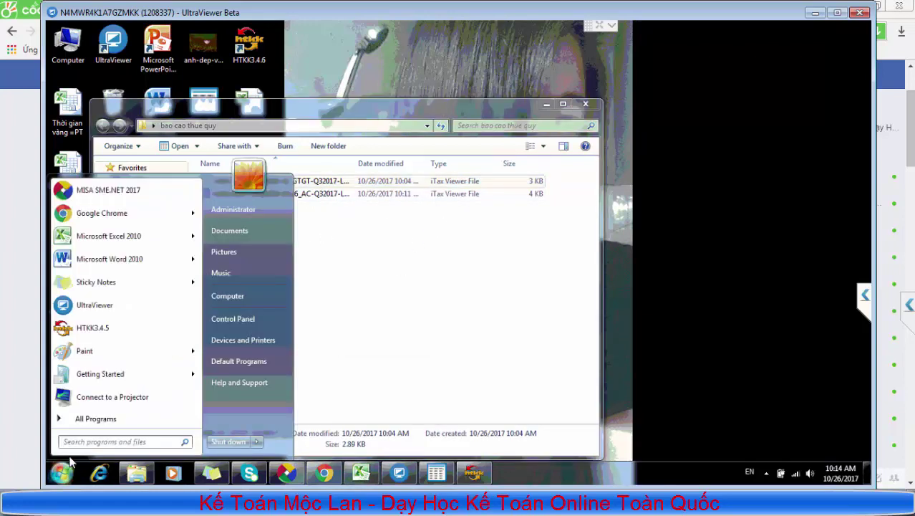
{"action": "left_click", "coordinate": [108, 444]}
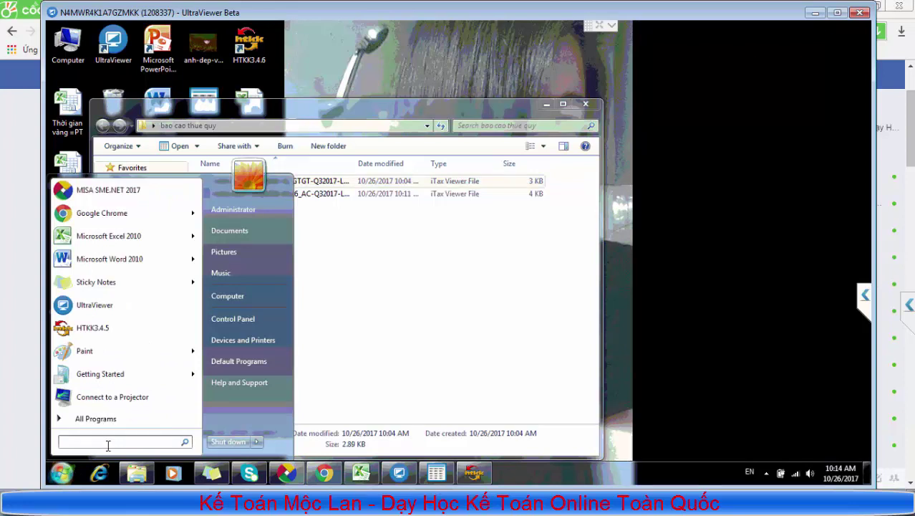
{"action": "type", "text": "inter"}
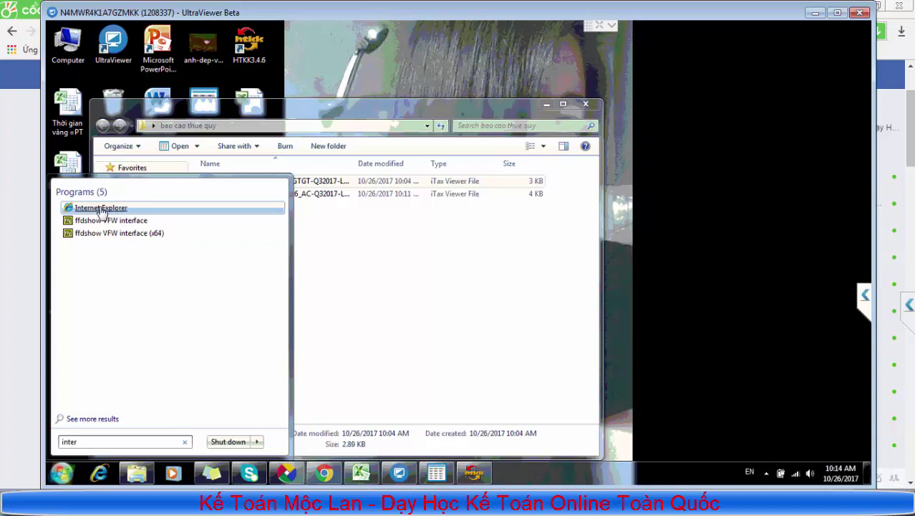
{"action": "key", "text": "super+d"}
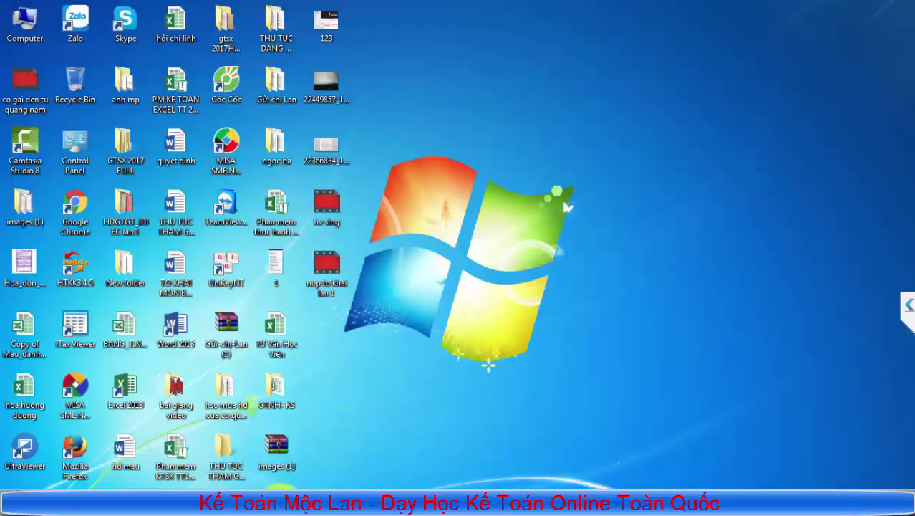
Return to the remote desktop and browse the declaration file picker to the Desktop
{"action": "mouse_move", "coordinate": [268, 501]}
{"action": "left_click", "coordinate": [296, 476]}
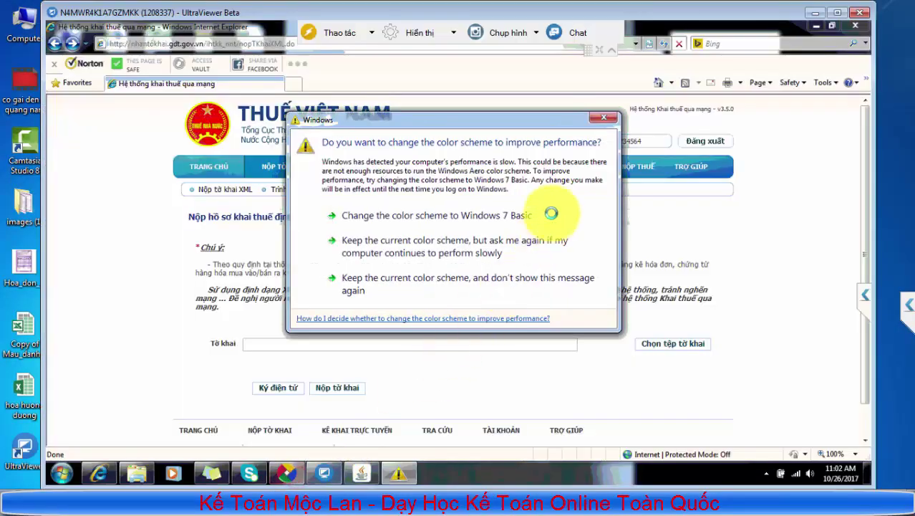
{"action": "left_click", "coordinate": [544, 214]}
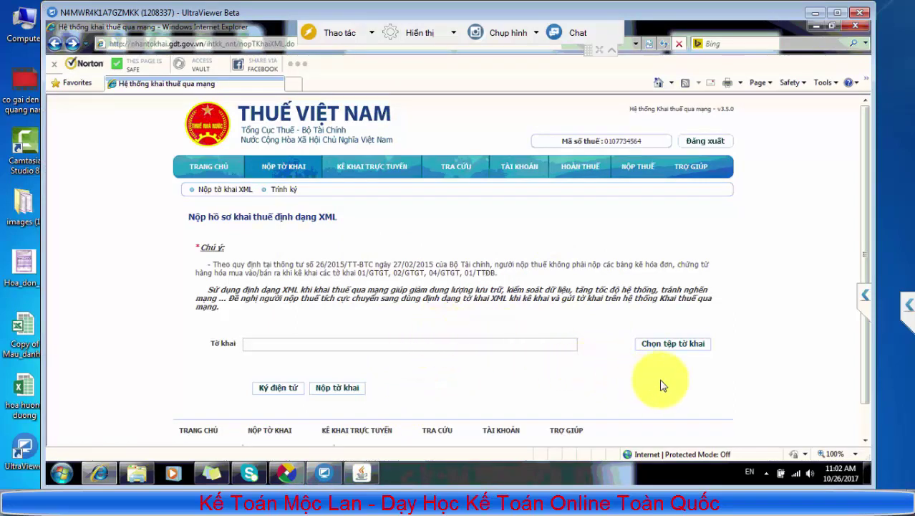
{"action": "left_click", "coordinate": [684, 345]}
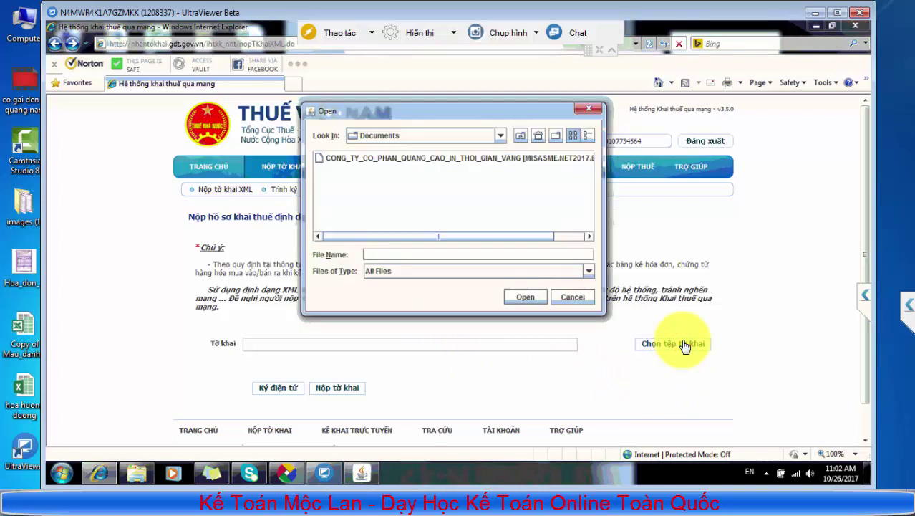
{"action": "left_click", "coordinate": [498, 137]}
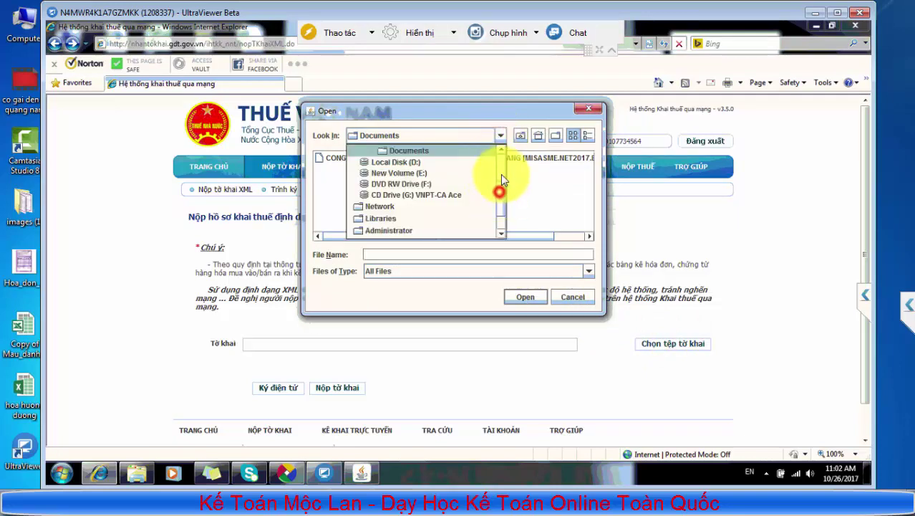
{"action": "left_click", "coordinate": [501, 154]}
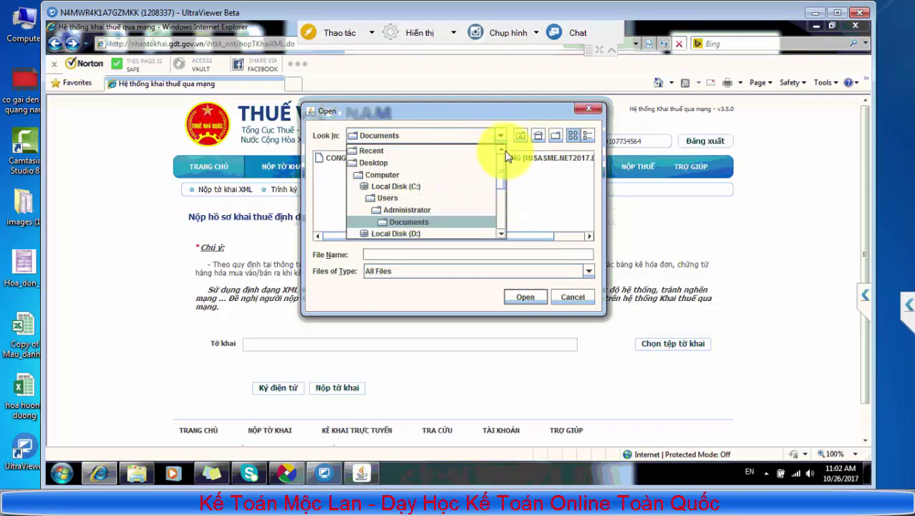
{"action": "left_click", "coordinate": [395, 165]}
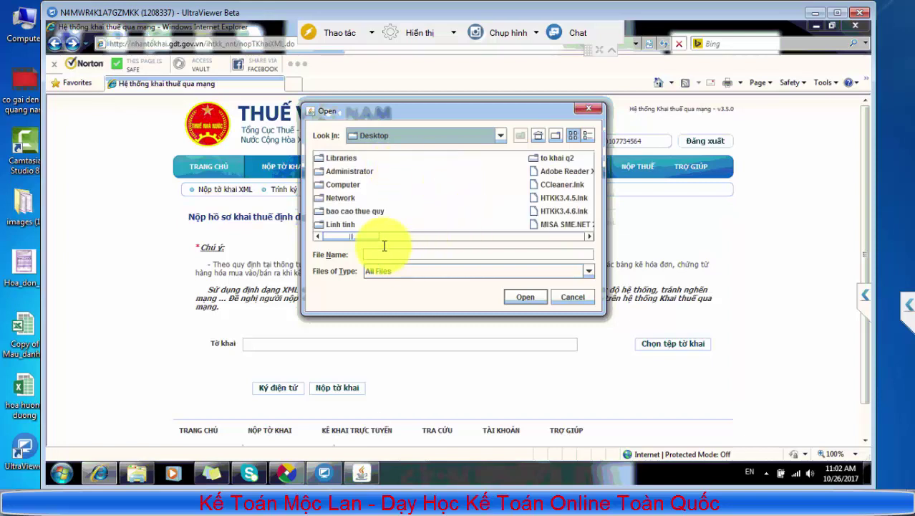
Attach the Q3 2017 01_GTGT XML from bao cao thue quy and start digital signing
{"action": "left_click_drag", "start_coordinate": [370, 236], "coordinate": [402, 239]}
{"action": "left_click", "coordinate": [421, 157]}
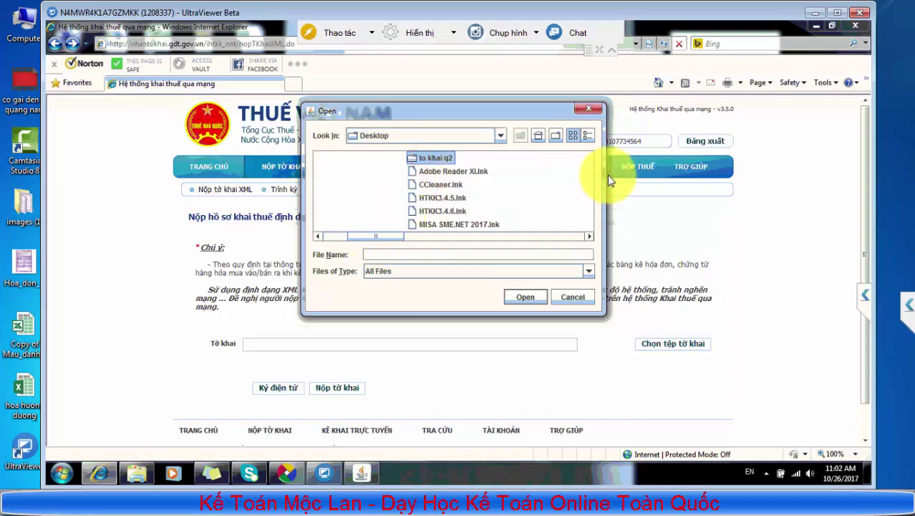
{"action": "left_click_drag", "start_coordinate": [385, 237], "coordinate": [312, 235]}
{"action": "left_click", "coordinate": [361, 212]}
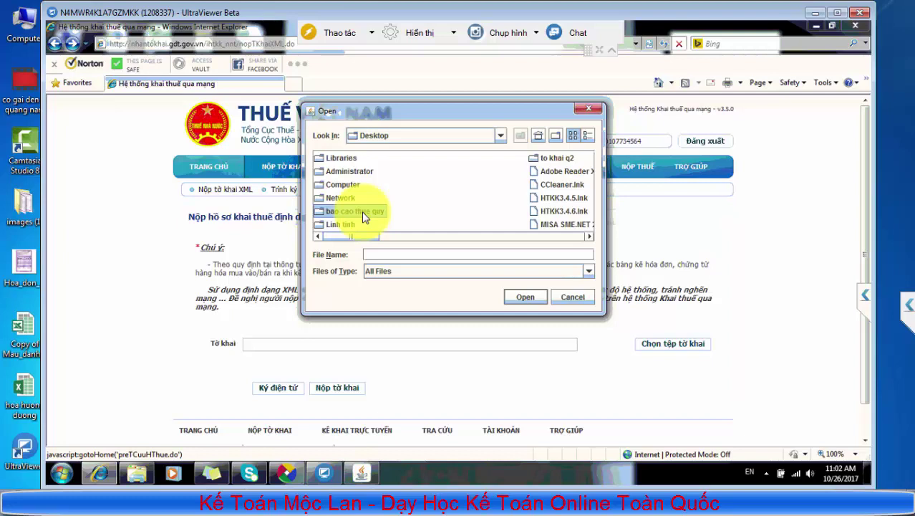
{"action": "left_click", "coordinate": [363, 216]}
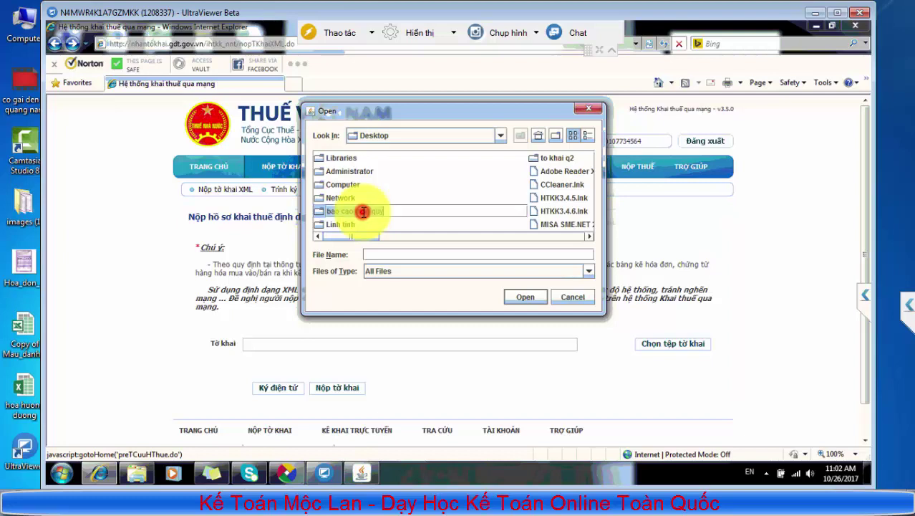
{"action": "left_click", "coordinate": [516, 297]}
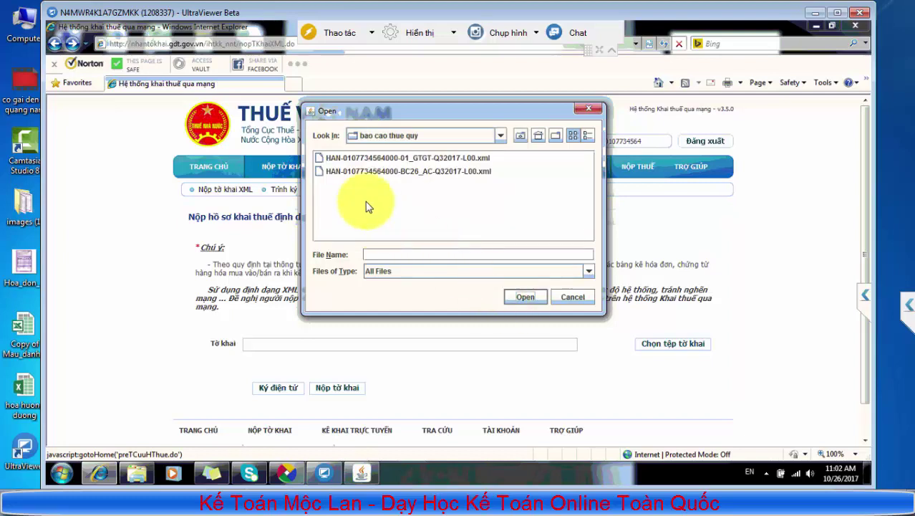
{"action": "left_click", "coordinate": [403, 159]}
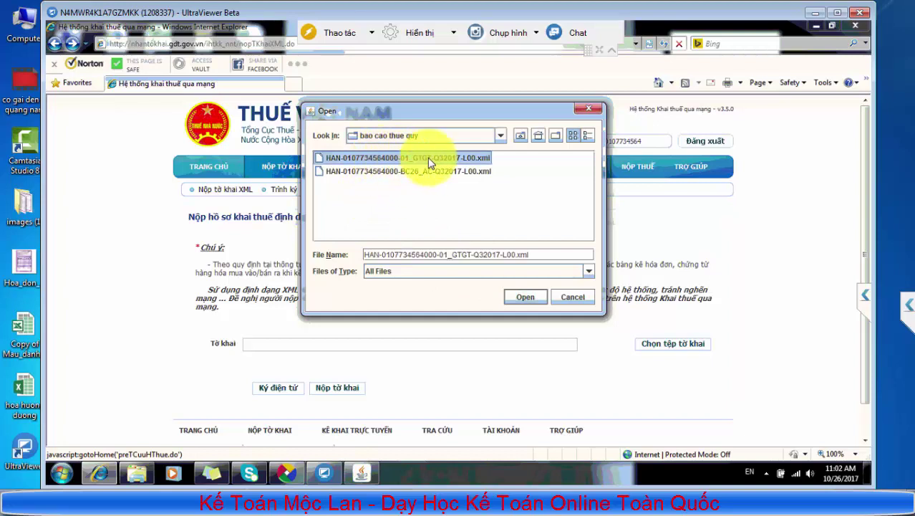
{"action": "left_click", "coordinate": [525, 296]}
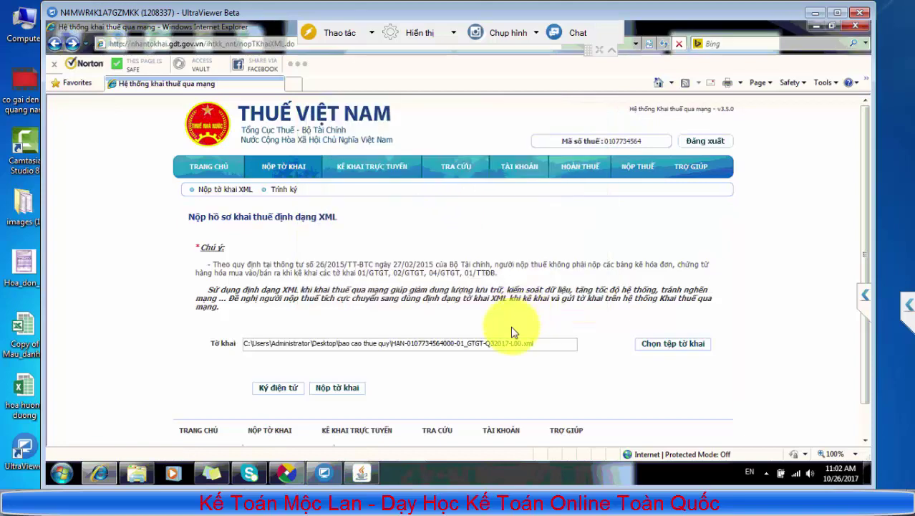
{"action": "left_click", "coordinate": [286, 393]}
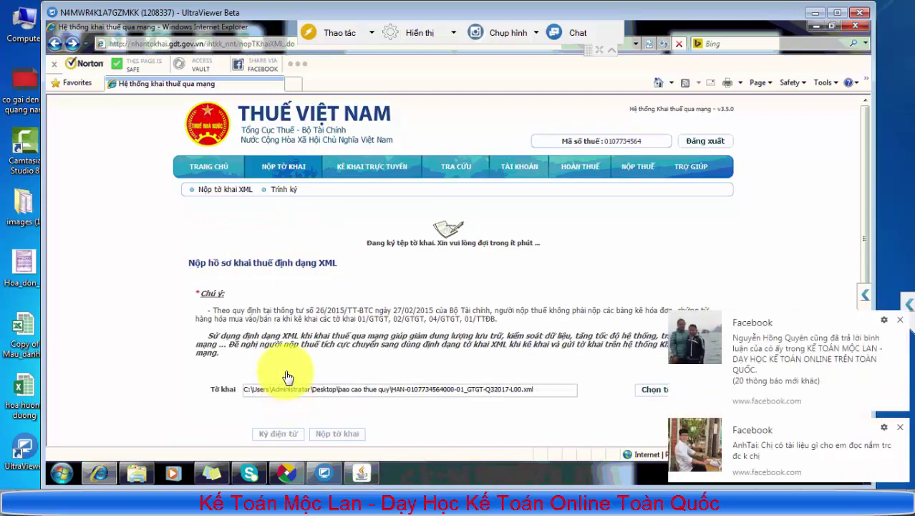
Sign the 01_GTGT declaration with the iHTKK PIN and submit it to the tax office
{"action": "left_click", "coordinate": [900, 320]}
{"action": "left_click", "coordinate": [901, 427]}
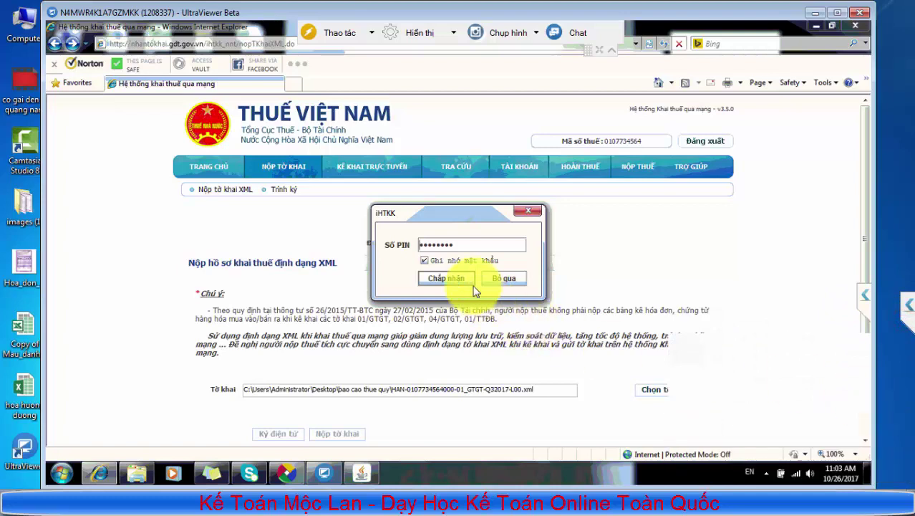
{"action": "left_click", "coordinate": [481, 245]}
{"action": "left_click", "coordinate": [448, 284]}
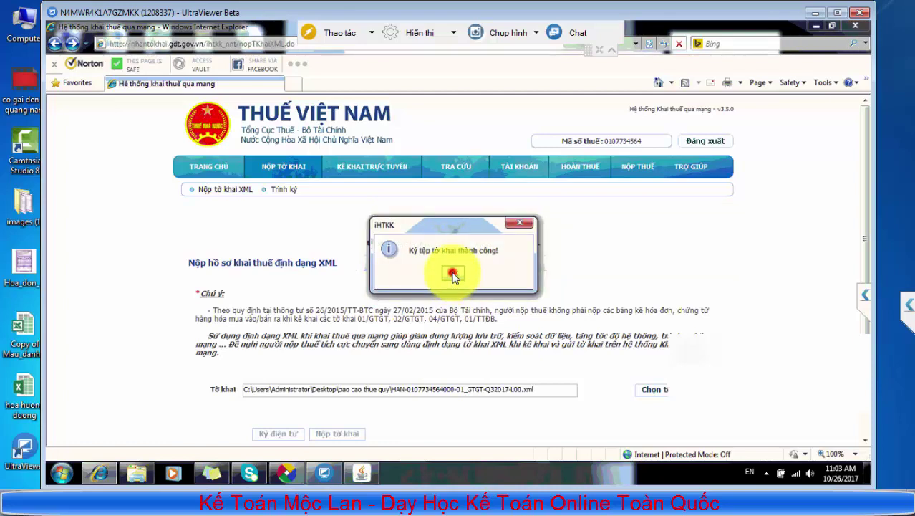
{"action": "left_click", "coordinate": [453, 276]}
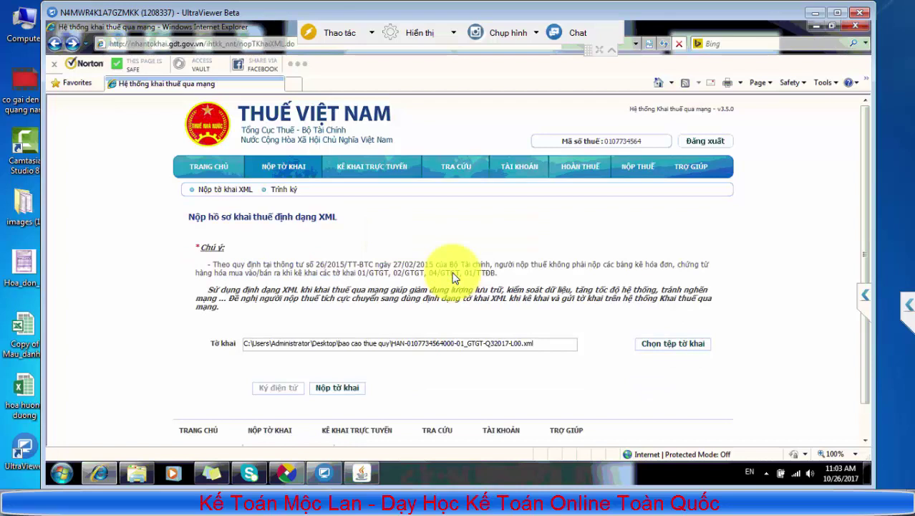
{"action": "scroll", "coordinate": [456, 286], "scroll_direction": "down", "scroll_amount": 1}
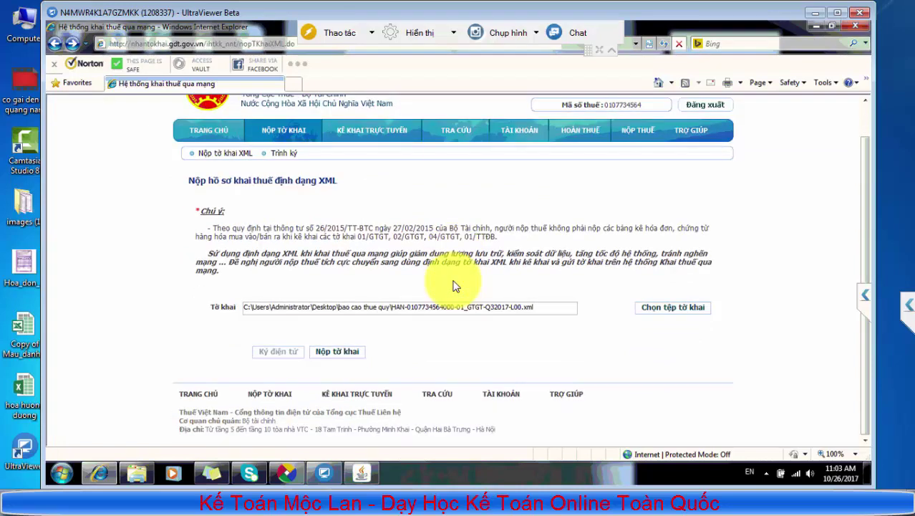
{"action": "left_click", "coordinate": [354, 353]}
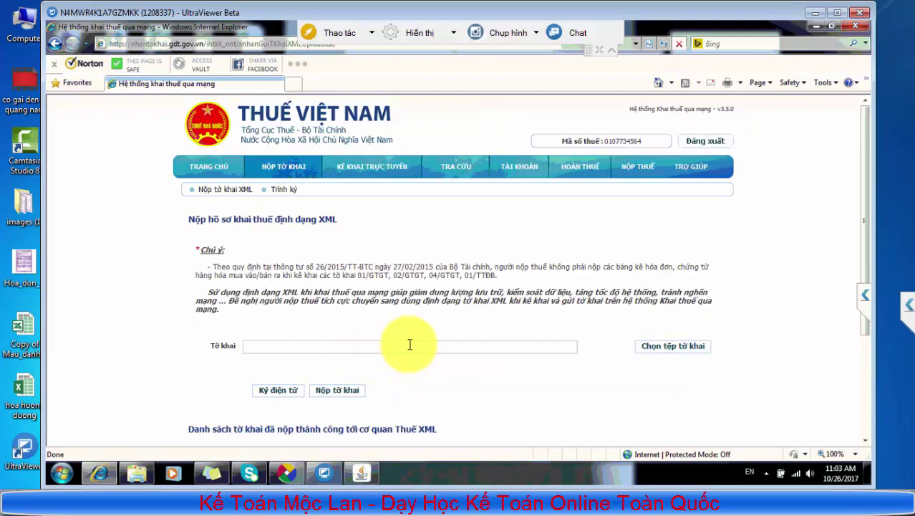
Attach the Q3 2017 BC26_AC invoice report XML from Desktop > bao cao thue quy
{"action": "left_click", "coordinate": [662, 355]}
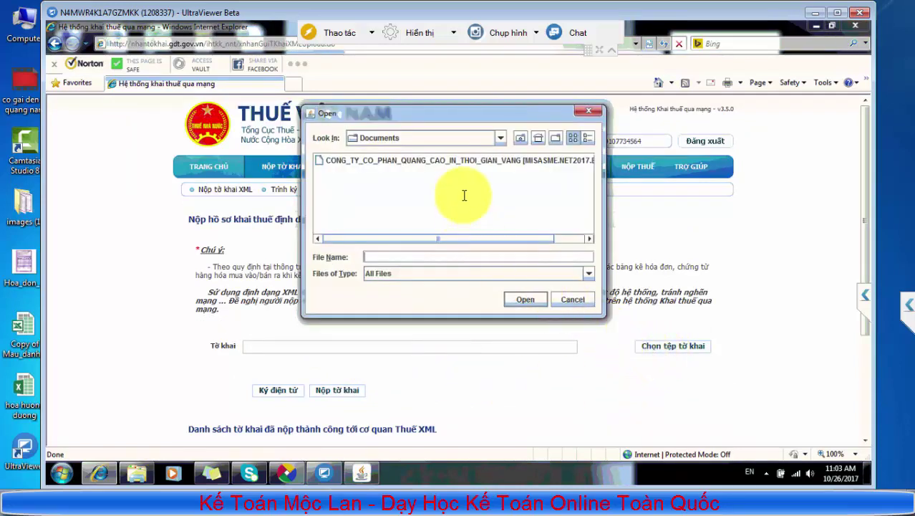
{"action": "left_click", "coordinate": [501, 138]}
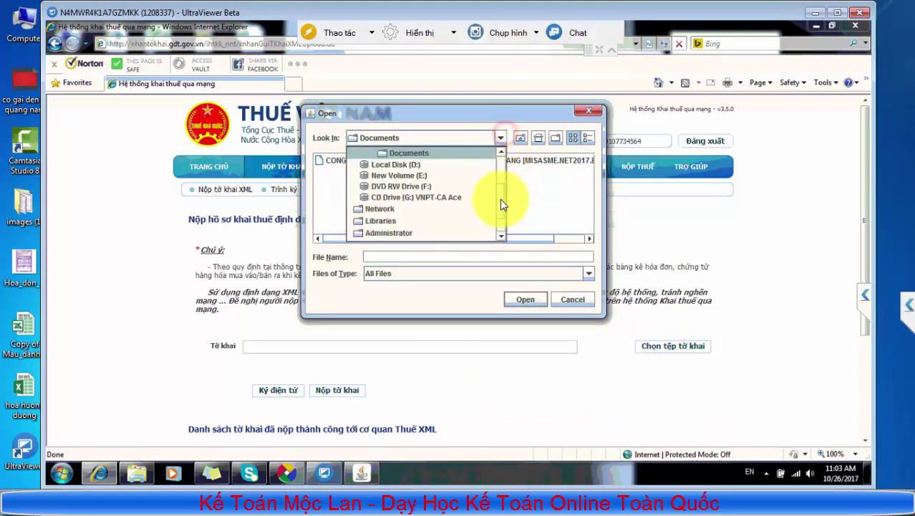
{"action": "scroll", "coordinate": [500, 179], "scroll_direction": "up", "scroll_amount": 2}
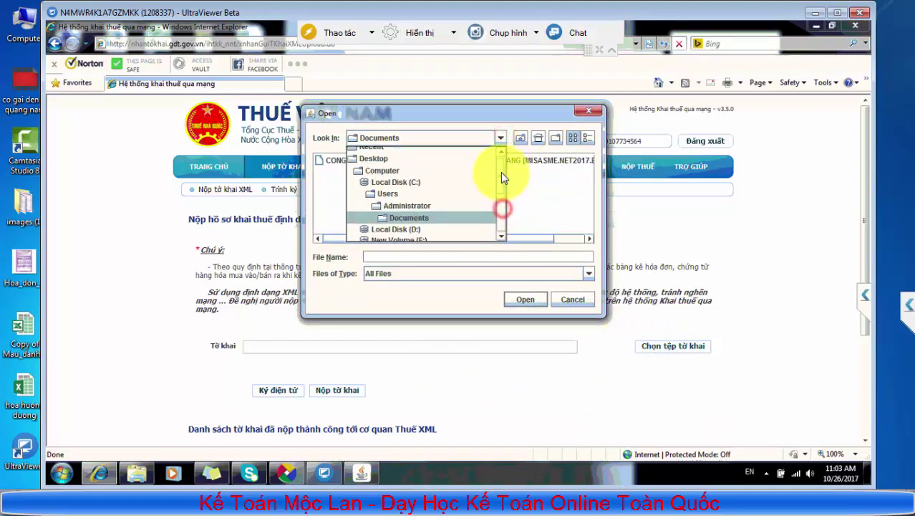
{"action": "left_click", "coordinate": [405, 166]}
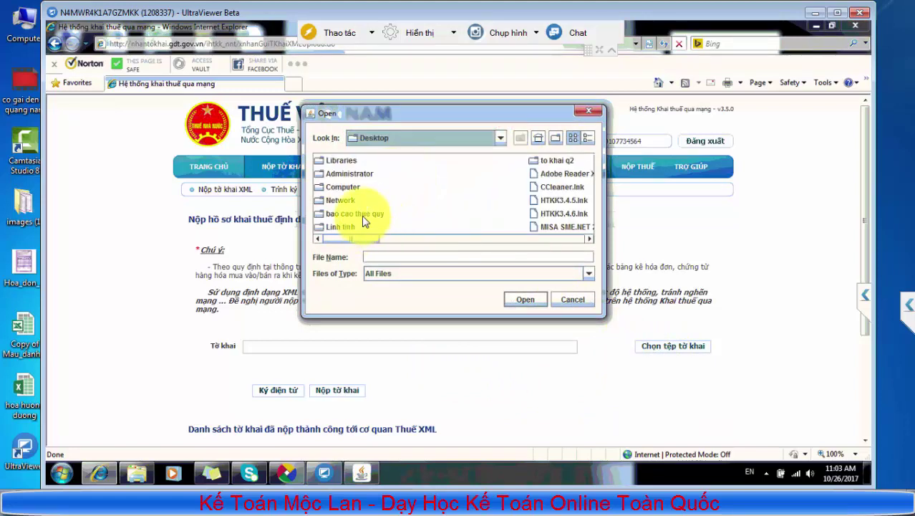
{"action": "left_click", "coordinate": [360, 214]}
{"action": "left_click", "coordinate": [525, 299]}
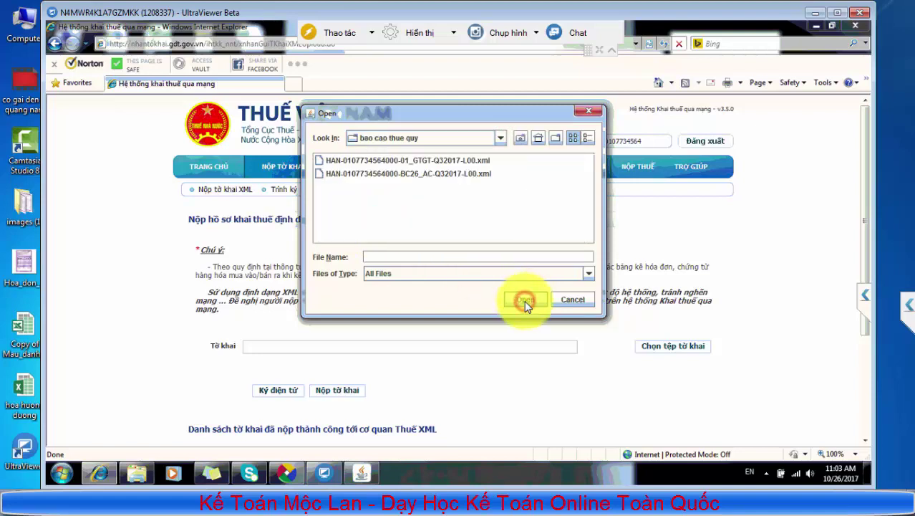
{"action": "left_click", "coordinate": [387, 174]}
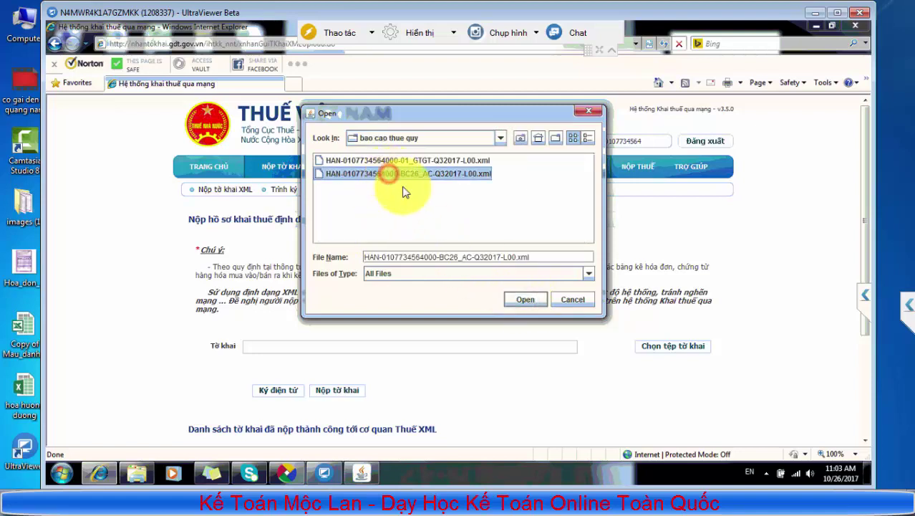
{"action": "left_click", "coordinate": [525, 299]}
Digitally sign the BC26_AC report with the PIN and submit it to the tax office
{"action": "left_click", "coordinate": [290, 393]}
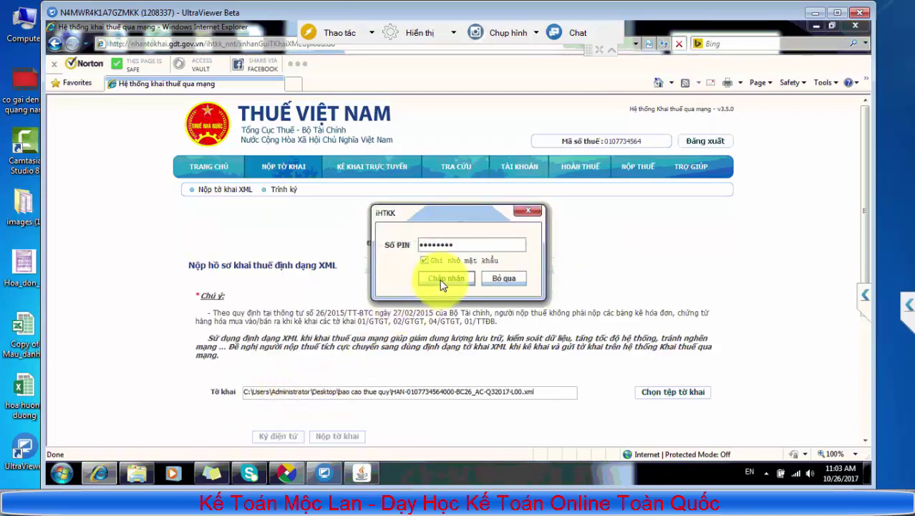
{"action": "left_click", "coordinate": [444, 278]}
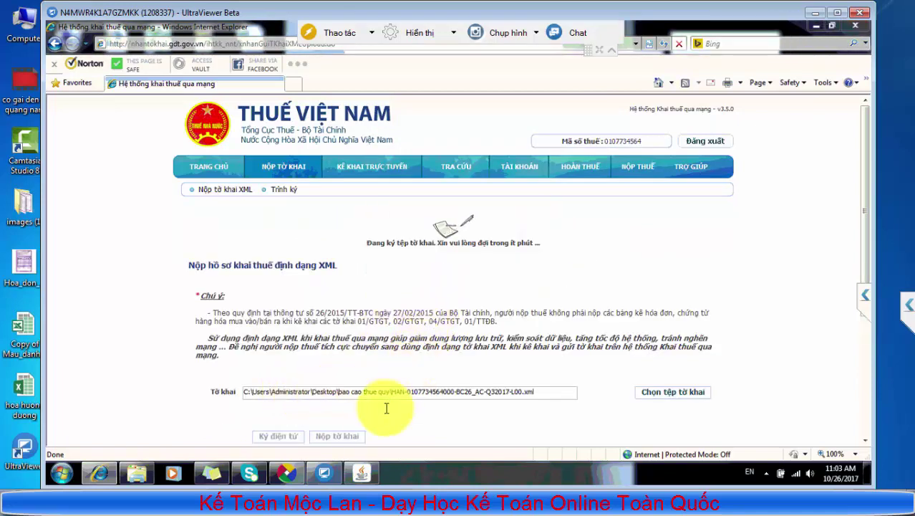
{"action": "left_click", "coordinate": [456, 273]}
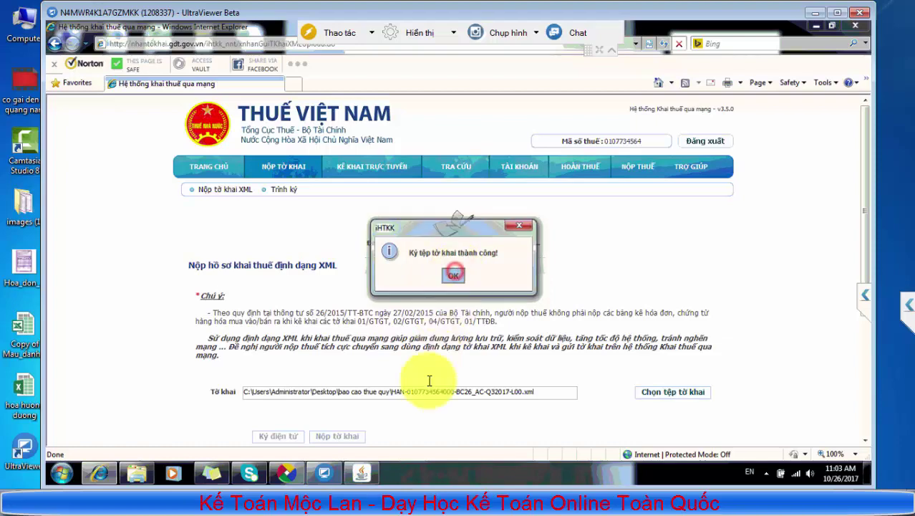
{"action": "left_click", "coordinate": [360, 390]}
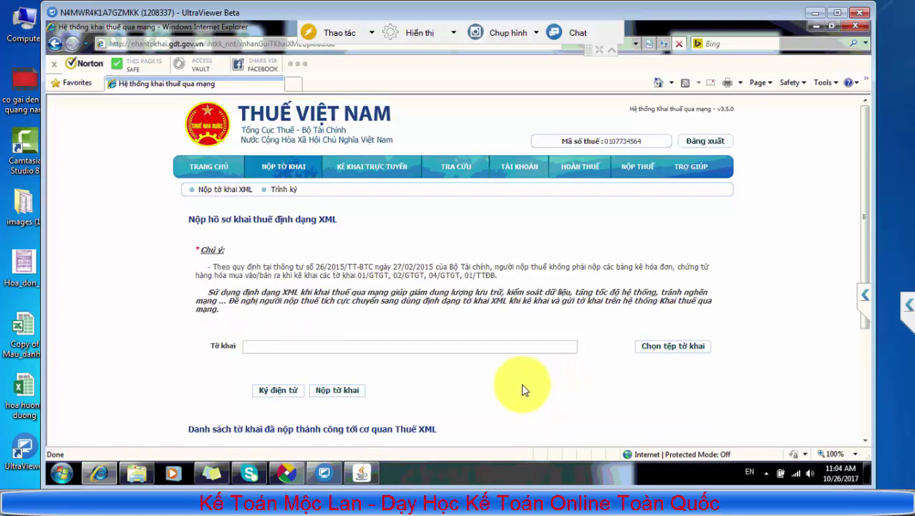
Open the TRA CỨU lookup page and start filling the 'Ngày nộp từ ngày' submission start-date field
{"action": "left_click", "coordinate": [437, 169]}
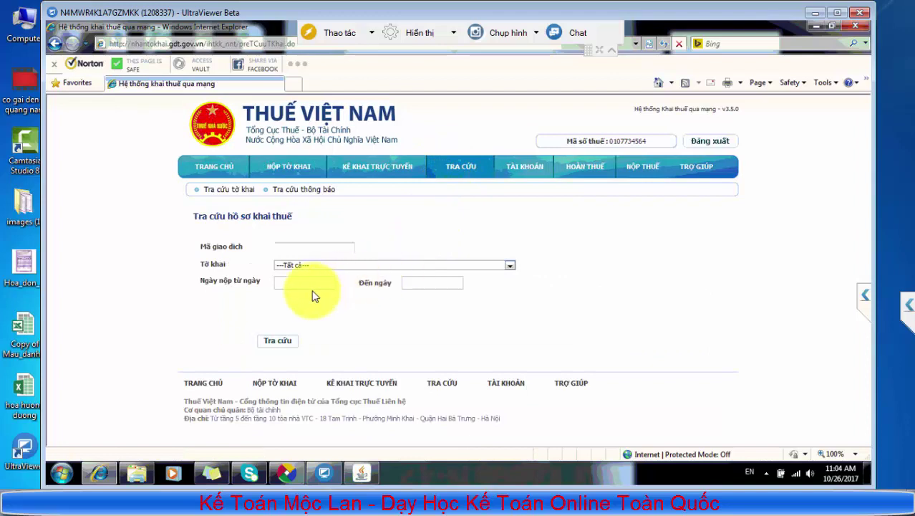
{"action": "left_click", "coordinate": [306, 282]}
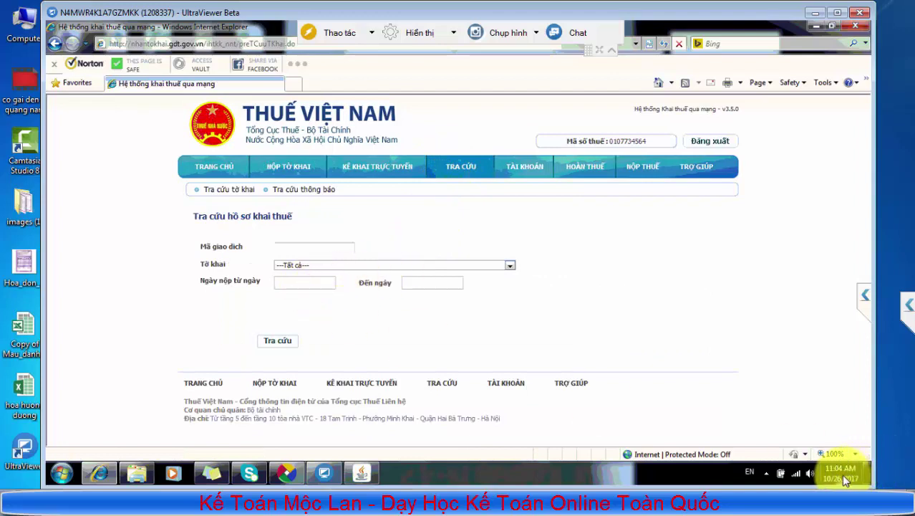